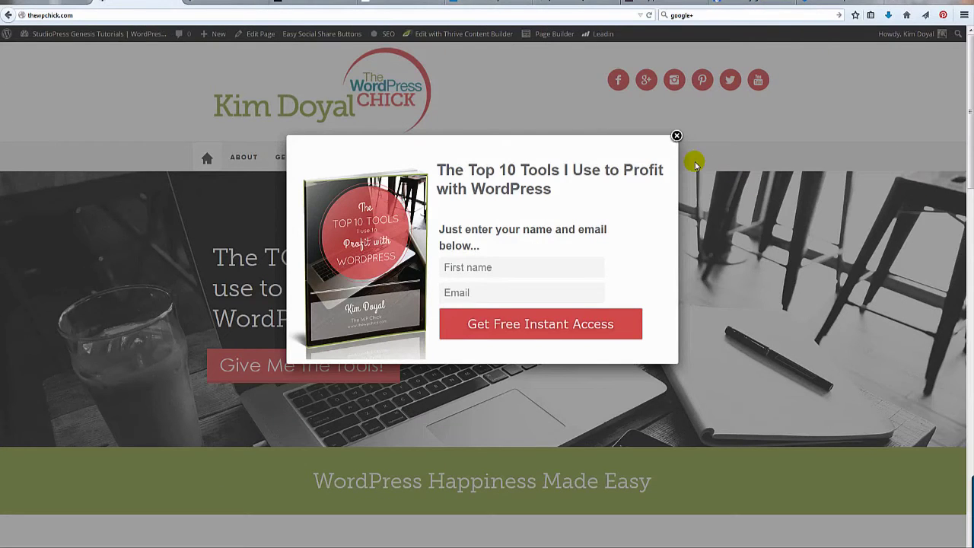
- Dismiss the opt-in popup on the live home page and find the Page Builder settings entry in the WordPress admin
left_click(676, 135)
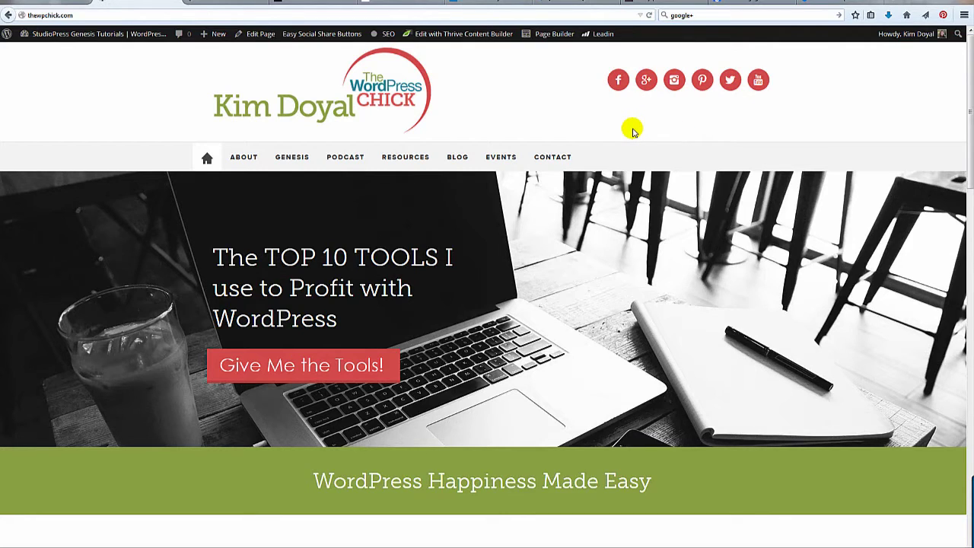
left_click(49, 5)
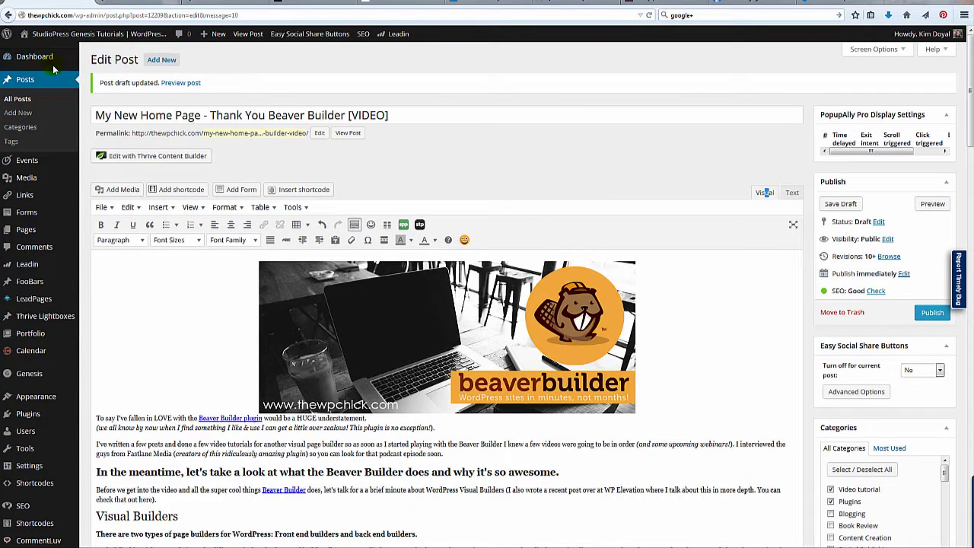
mouse_move(37, 417)
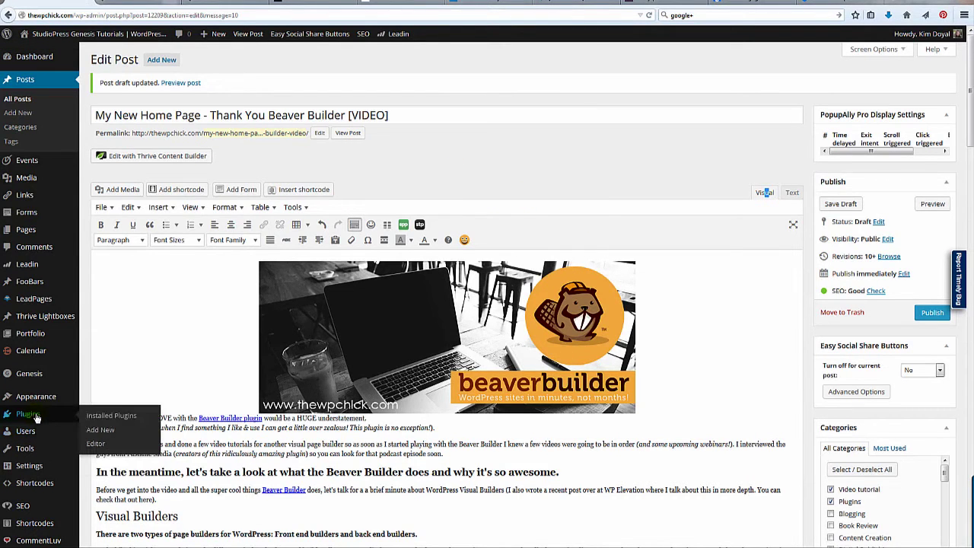
scroll(36, 417, "down", 3)
mouse_move(35, 338)
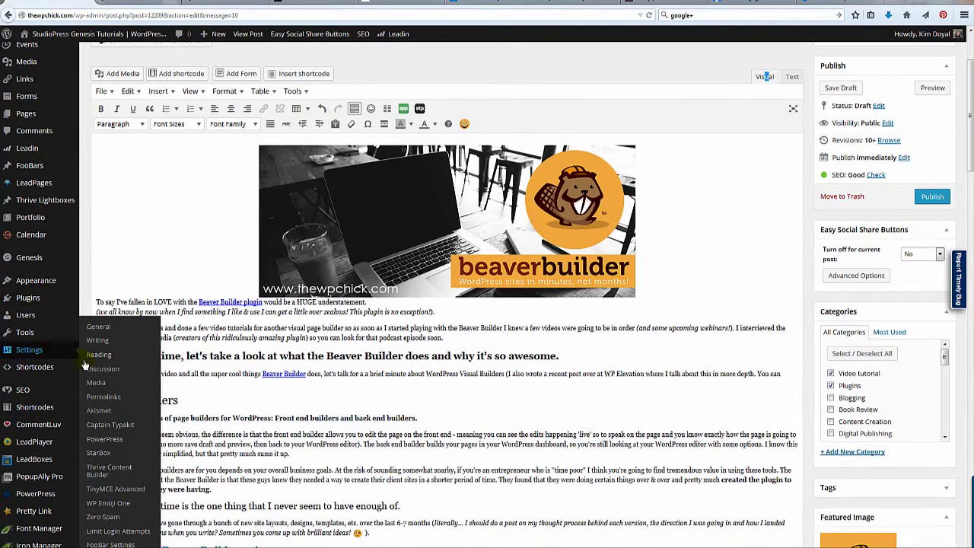
scroll(95, 435, "down", 2)
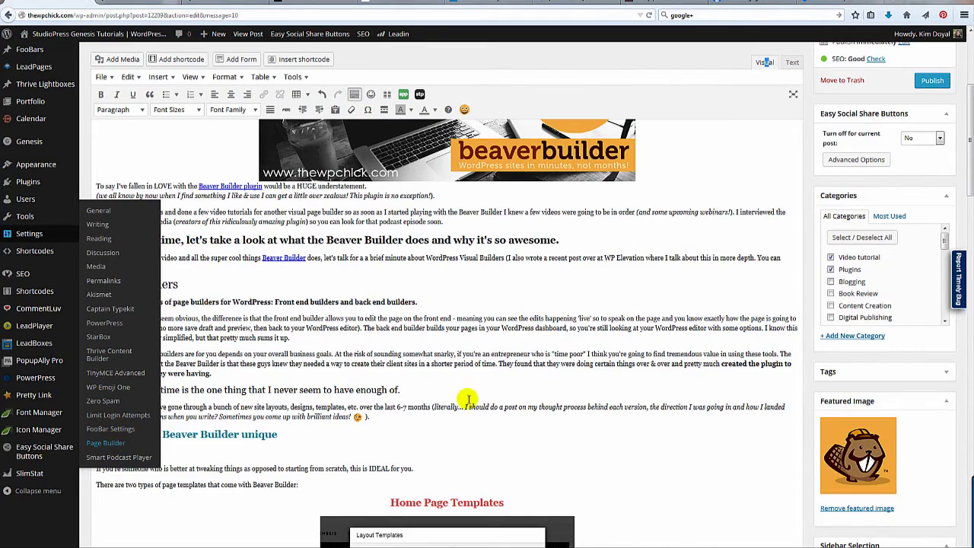
scroll(712, 468, "up", 5)
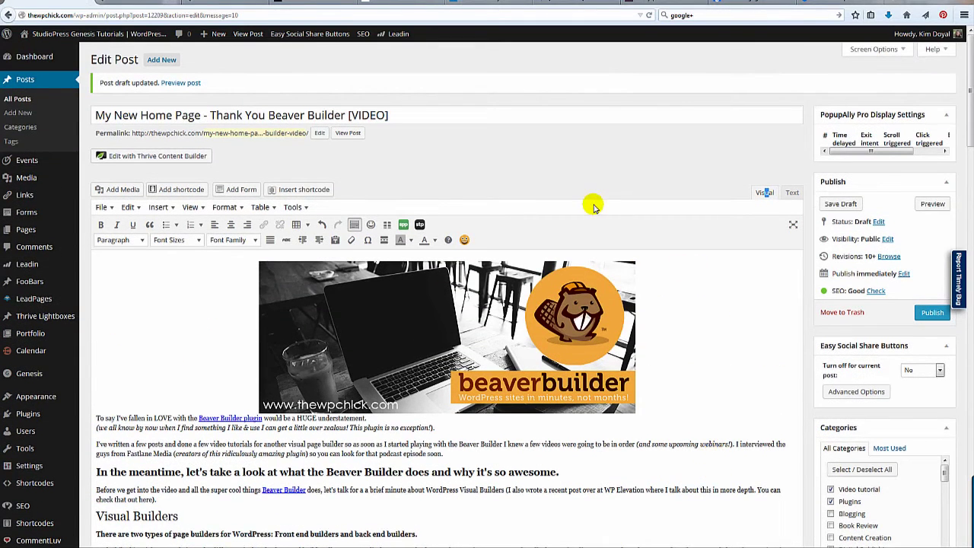
- Open the Home page for editing from the site's list of pages
left_click(106, 2)
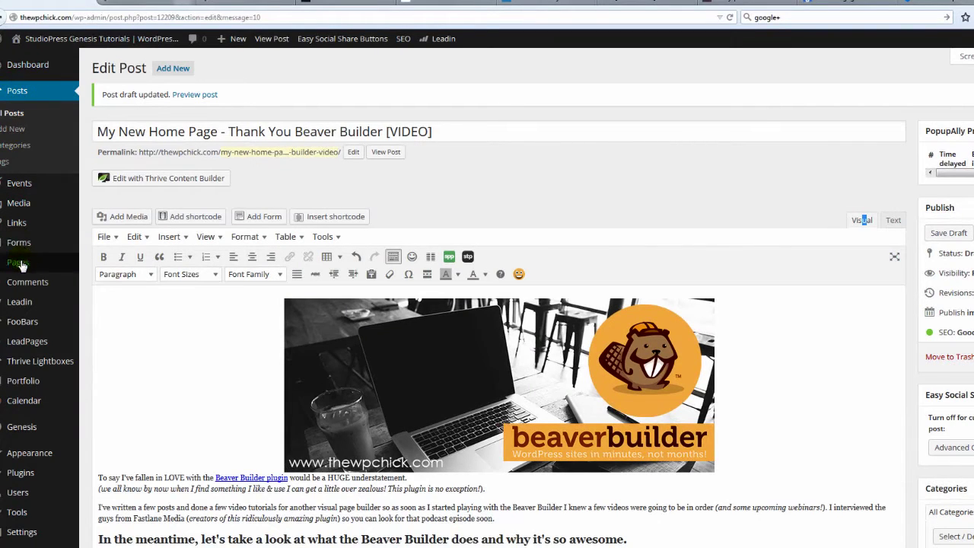
mouse_move(22, 262)
left_click(101, 272)
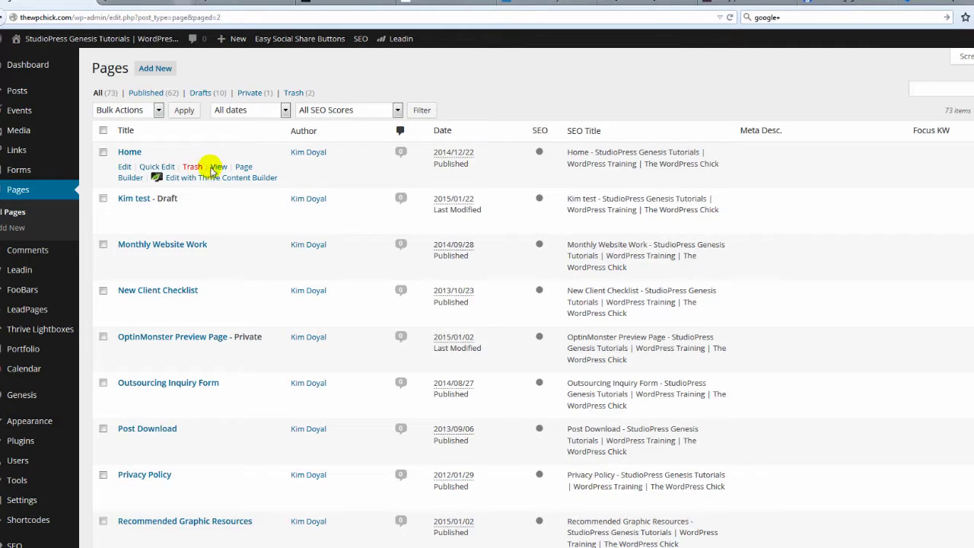
left_click(124, 167)
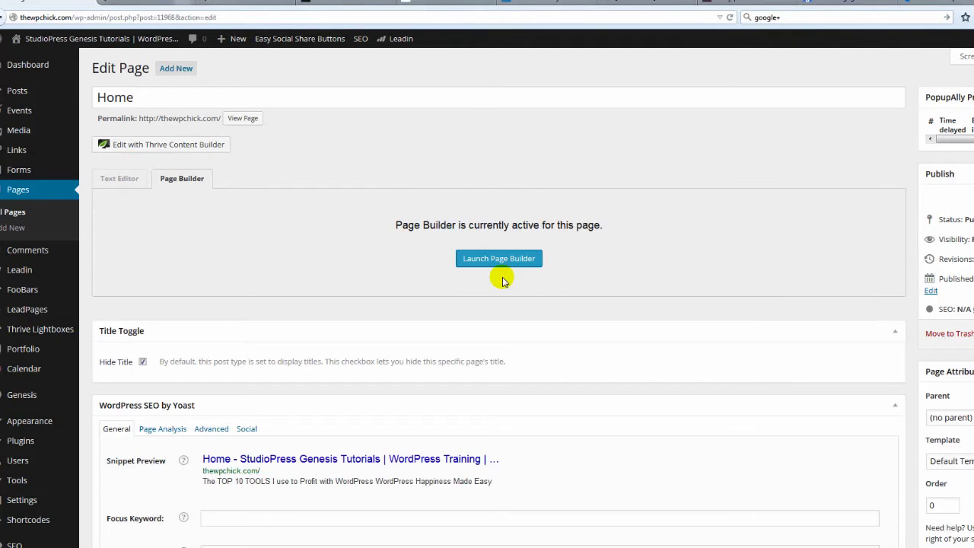
- View the Home page's content in the text editor, then launch Page Builder and dismiss the opt-in popup
left_click_drag(156, 97, 80, 97)
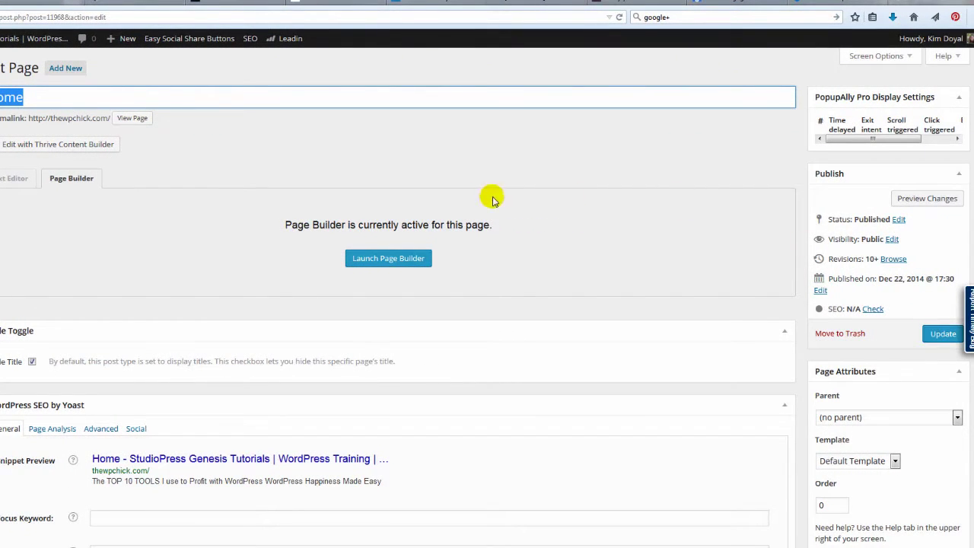
left_click(13, 180)
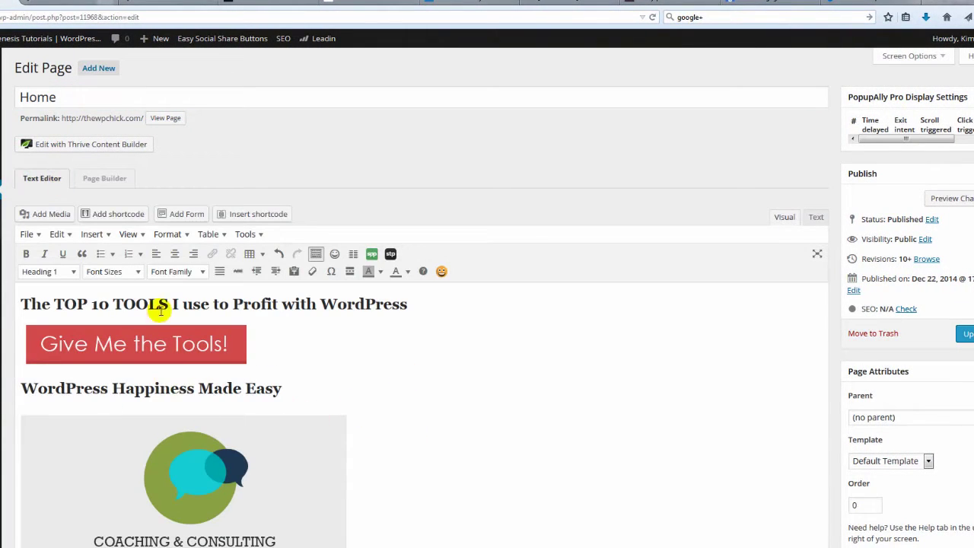
left_click(112, 183)
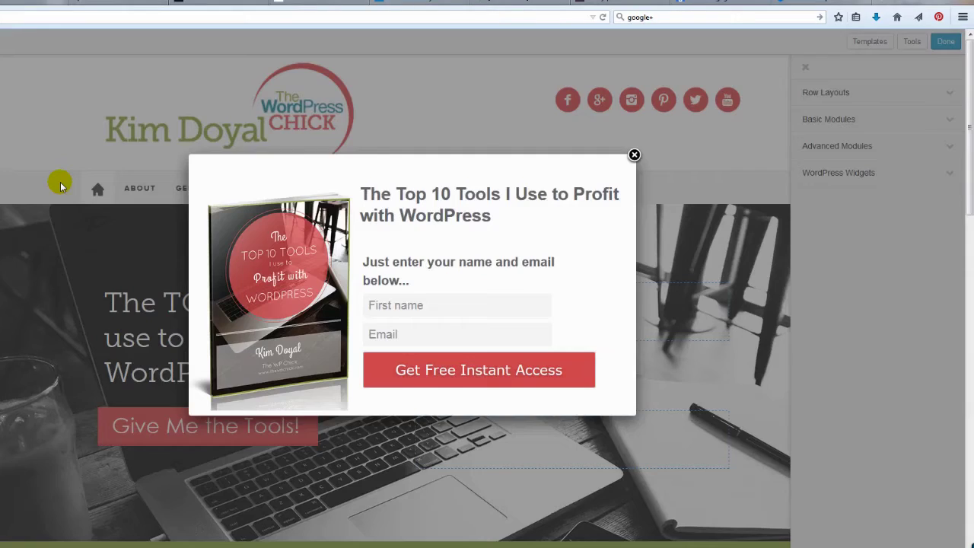
left_click(634, 155)
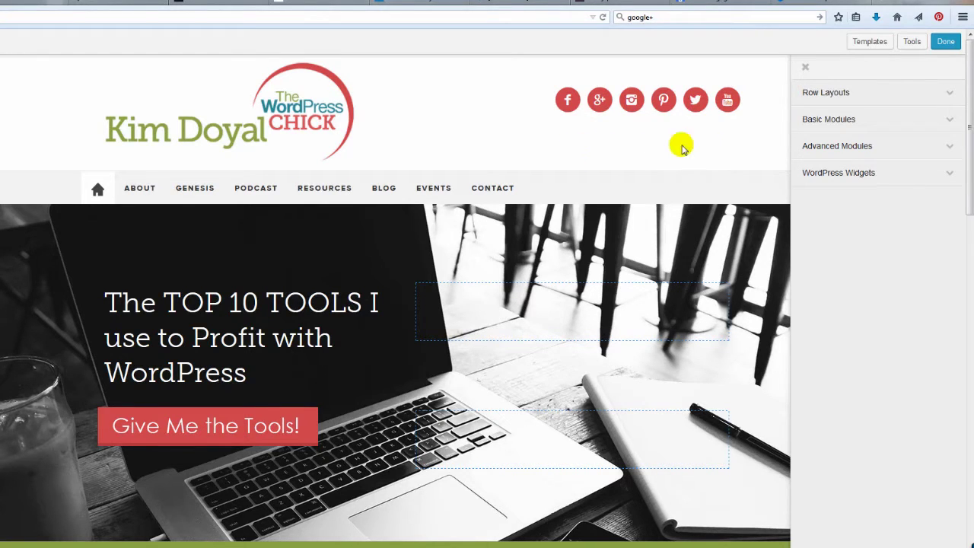
- Browse the home page layout templates available in Page Builder
left_click(861, 43)
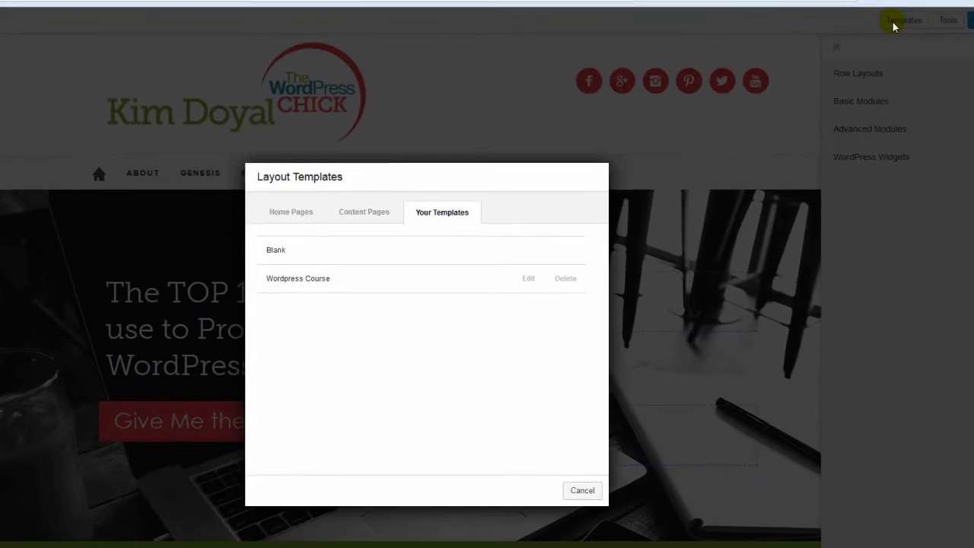
left_click(335, 172)
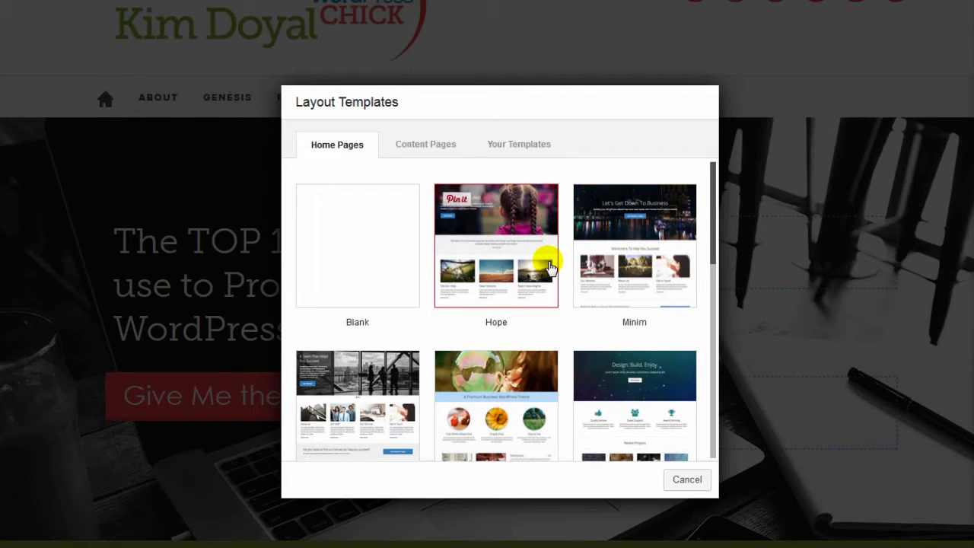
left_click_drag(711, 202, 696, 180)
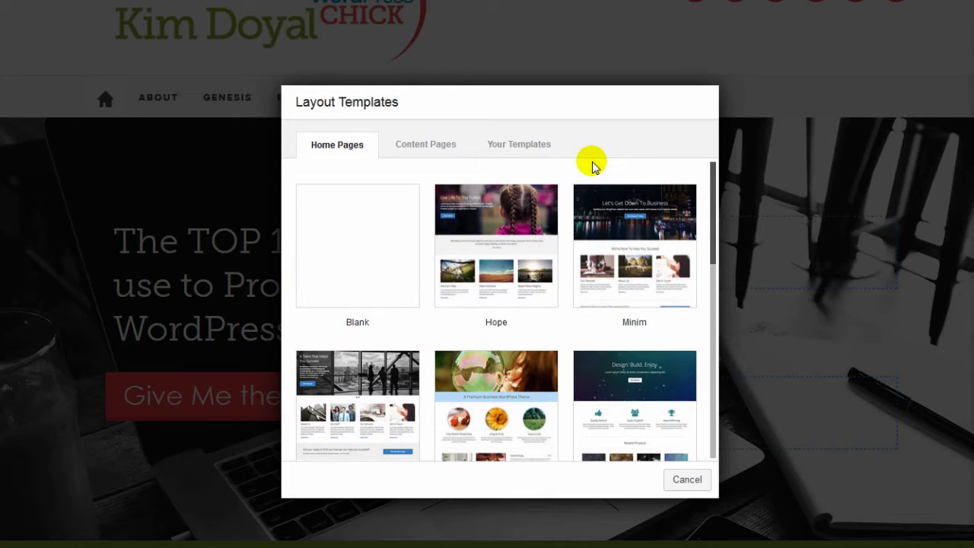
- Browse the content page layout templates through to the blog layouts, then close the template library without applying one
left_click(425, 144)
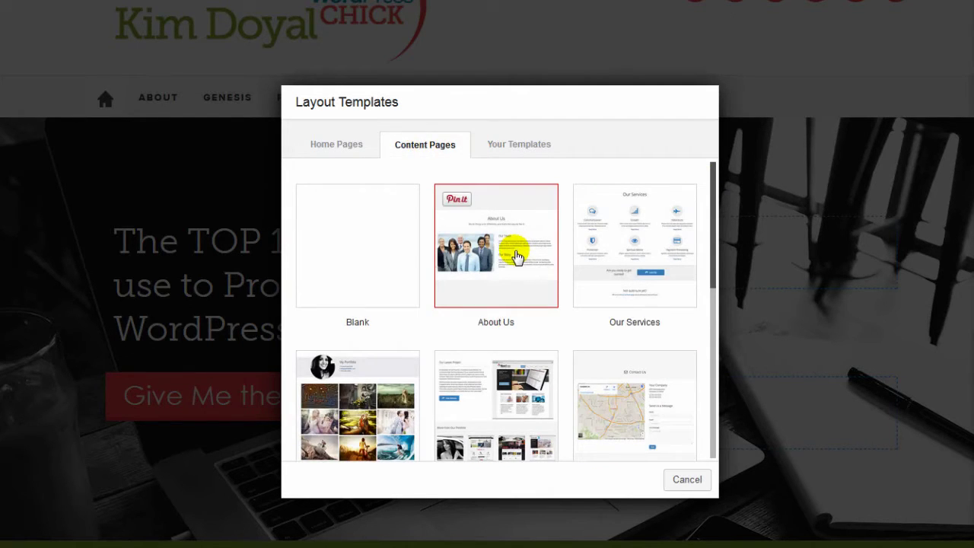
scroll(644, 229, "down", 1)
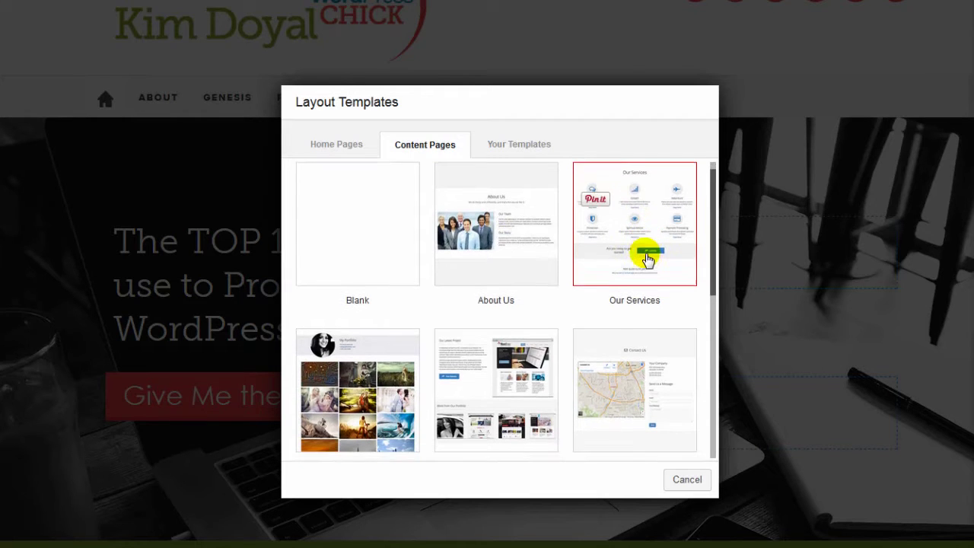
scroll(659, 261, "up", 1)
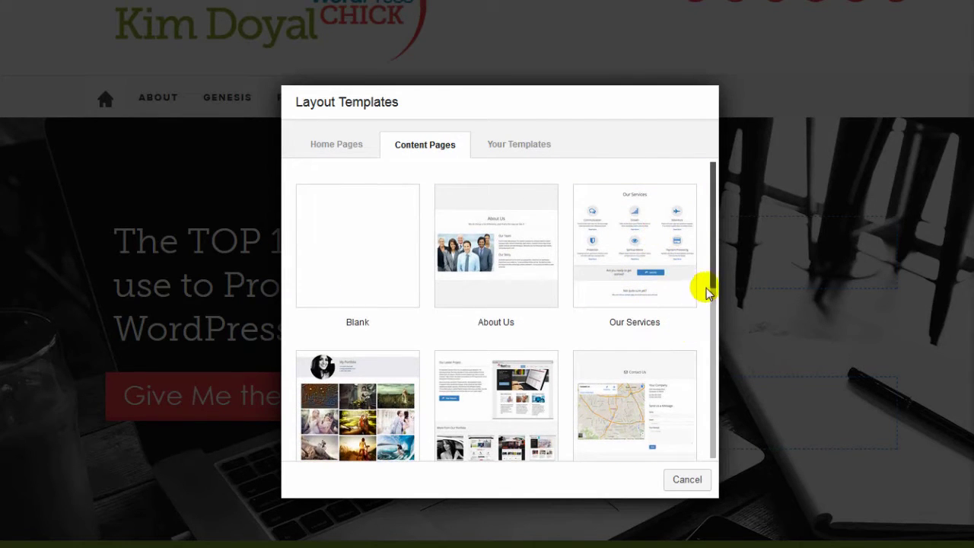
left_click_drag(711, 274, 722, 320)
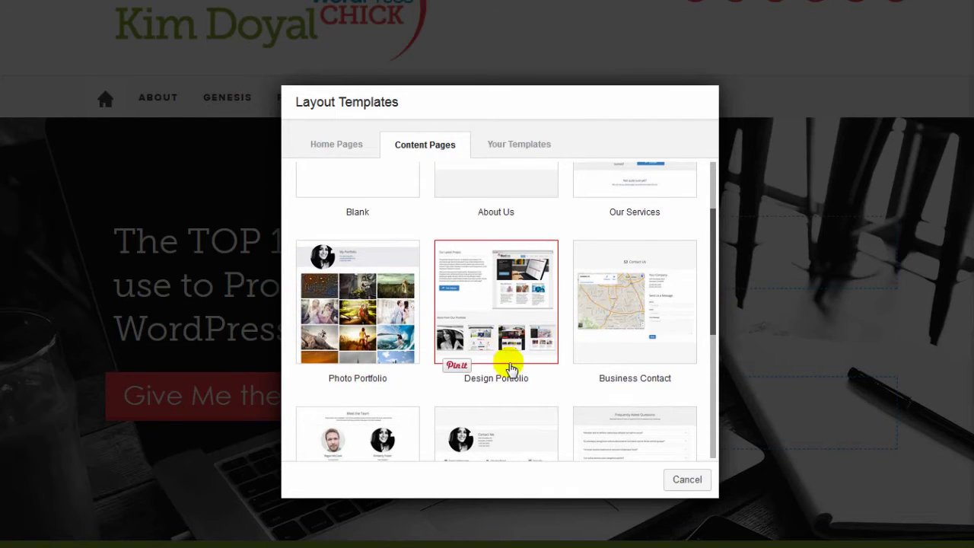
left_click_drag(711, 300, 735, 444)
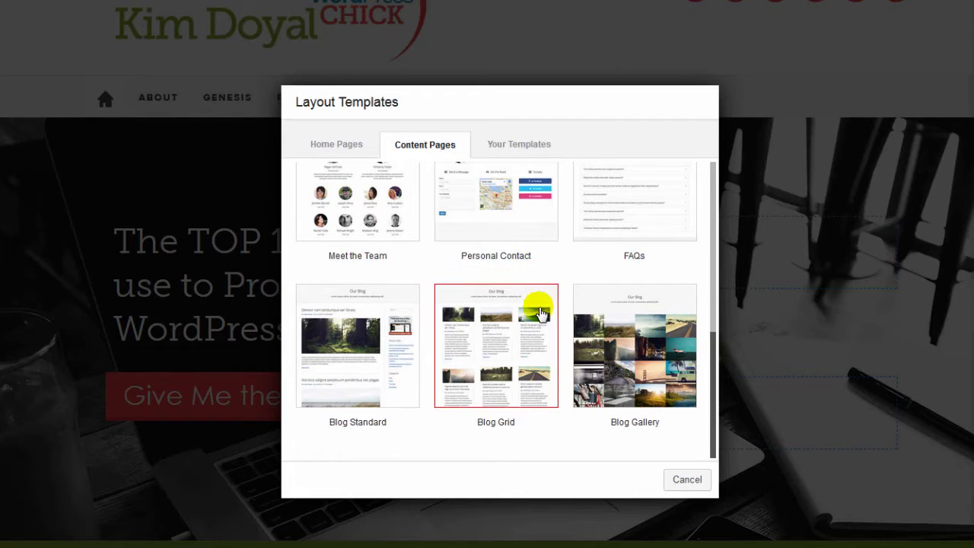
scroll(539, 289, "up", 5)
scroll(541, 312, "up", 3)
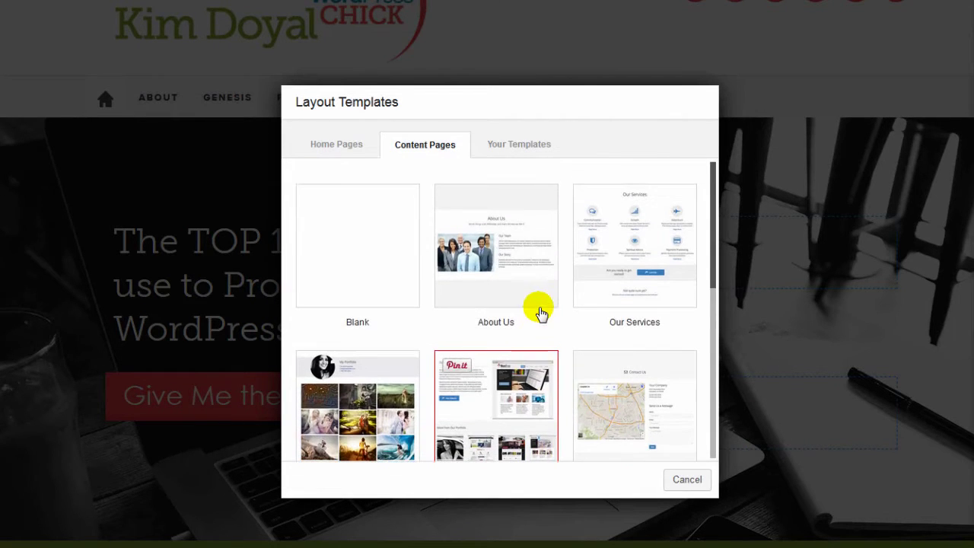
left_click(688, 481)
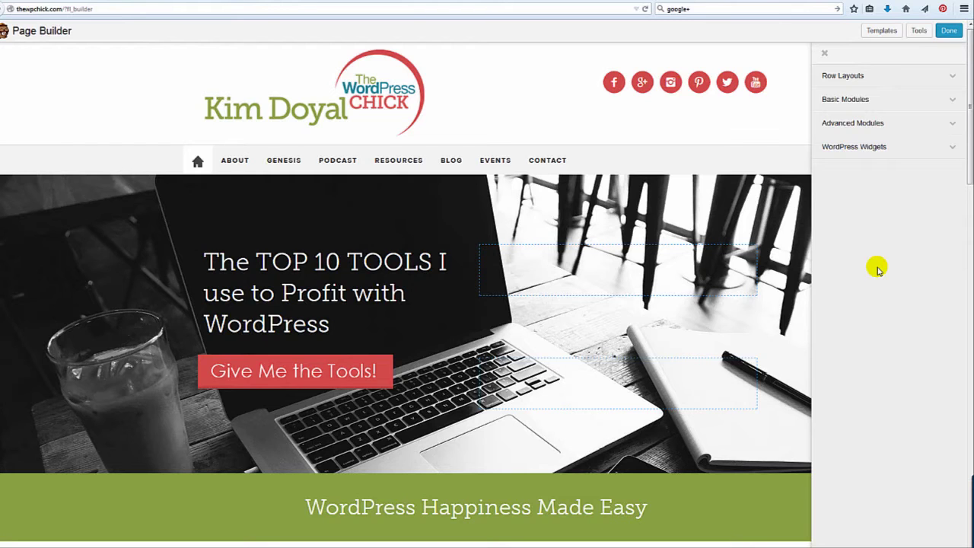
- Open the settings of the hero row with the laptop photo and move the dialog clear of the row's heading
scroll(761, 120, "down", 3)
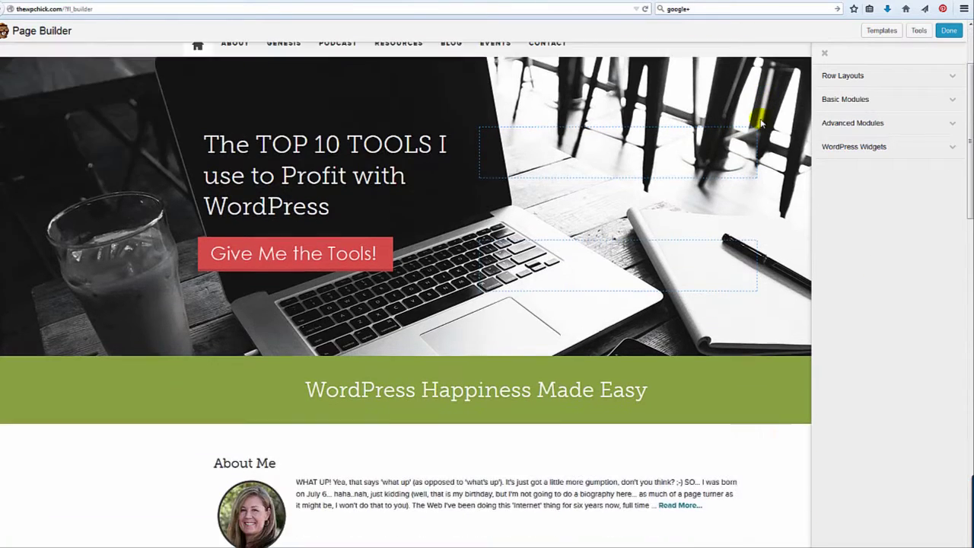
scroll(761, 122, "up", 2)
scroll(761, 121, "up", 1)
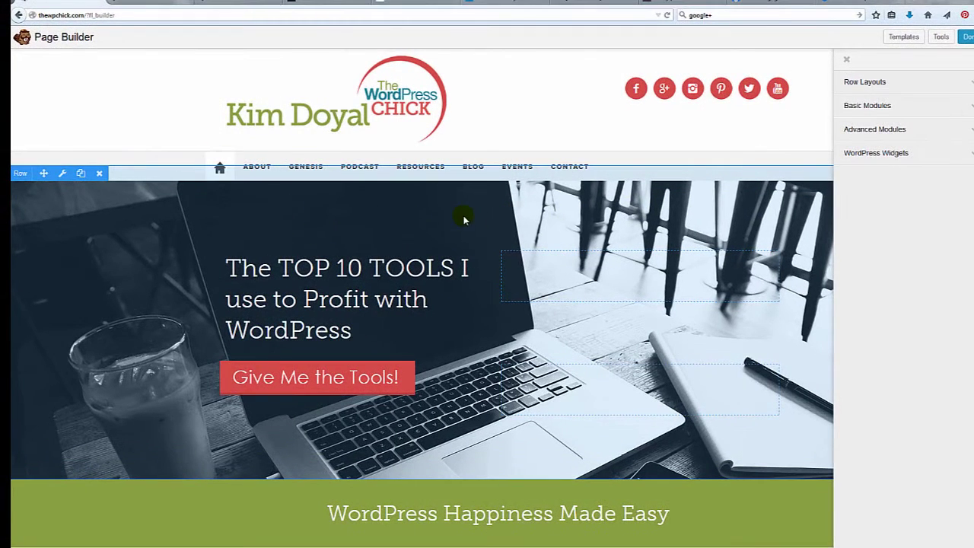
left_click(20, 173)
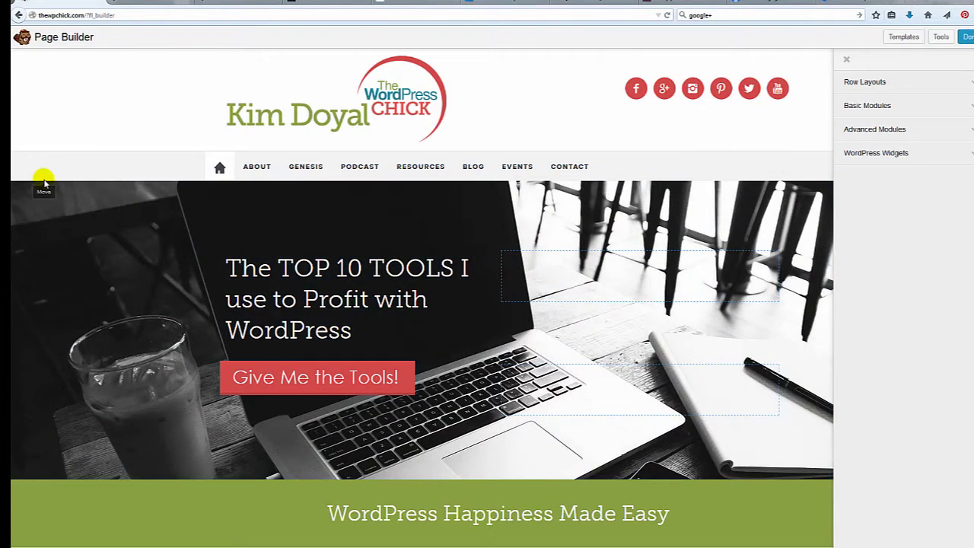
mouse_move(46, 204)
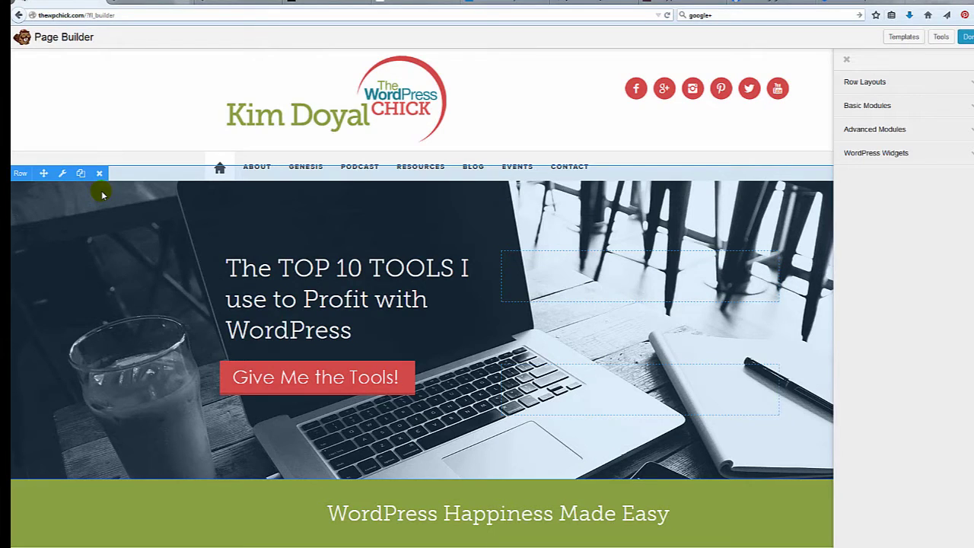
left_click(62, 175)
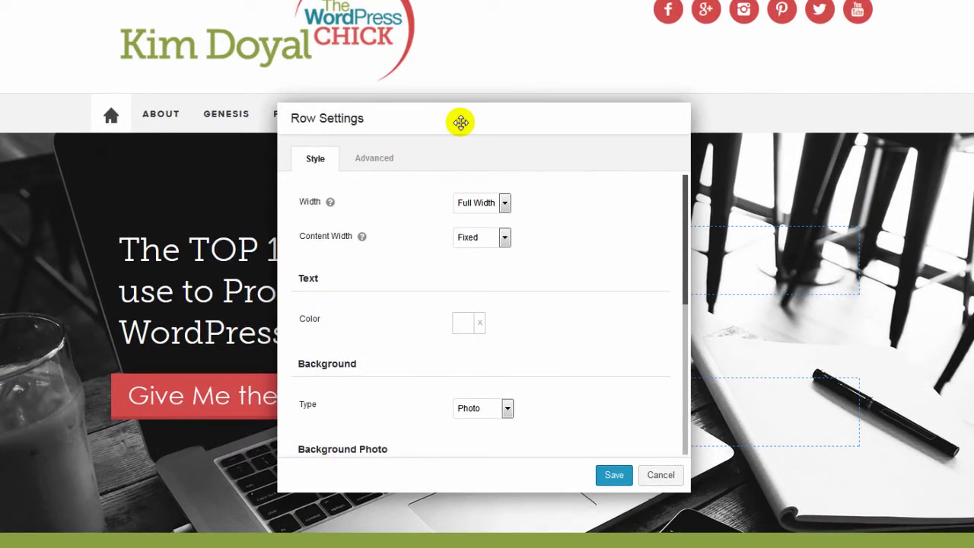
left_click_drag(461, 122, 693, 146)
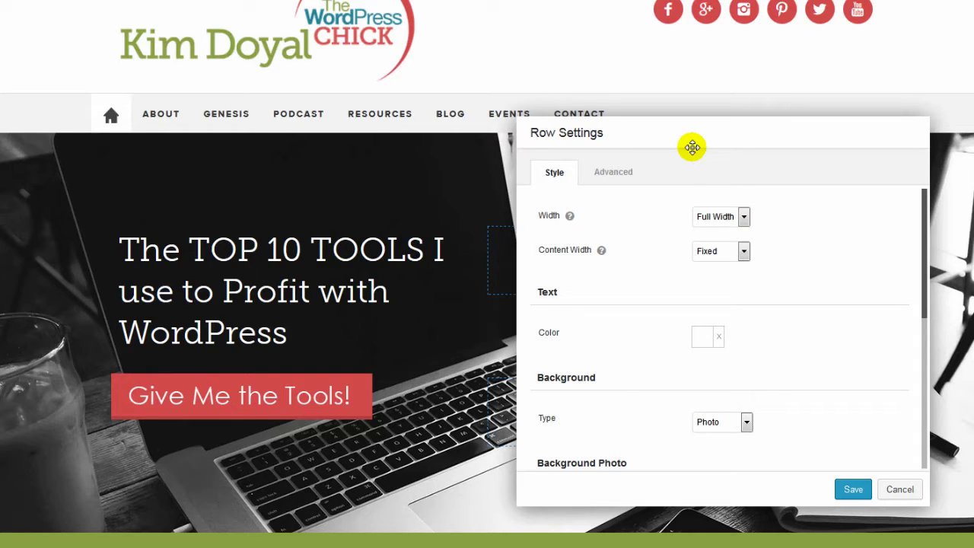
- Review the hero row's Style settings, covering width, content width, text color, background type and background photo options
mouse_move(570, 218)
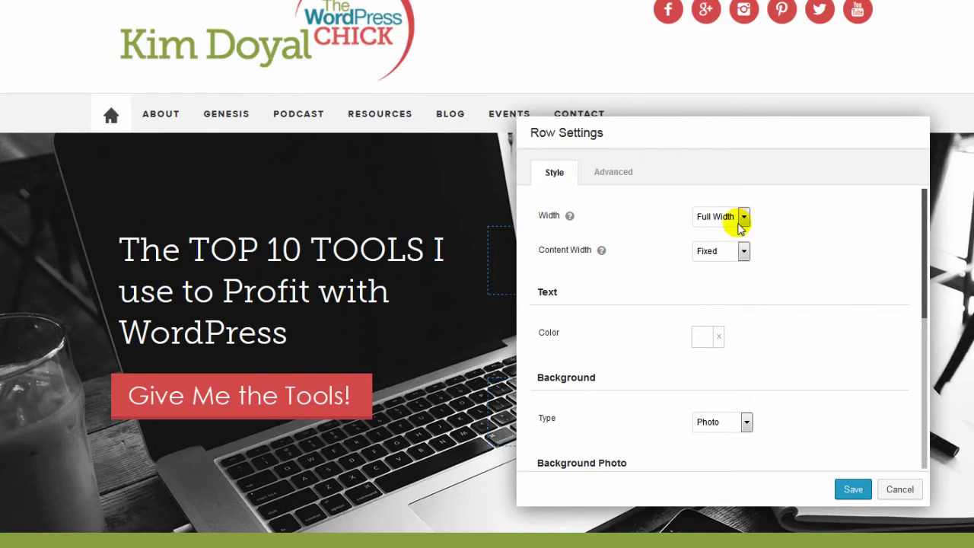
scroll(850, 276, "down", 1)
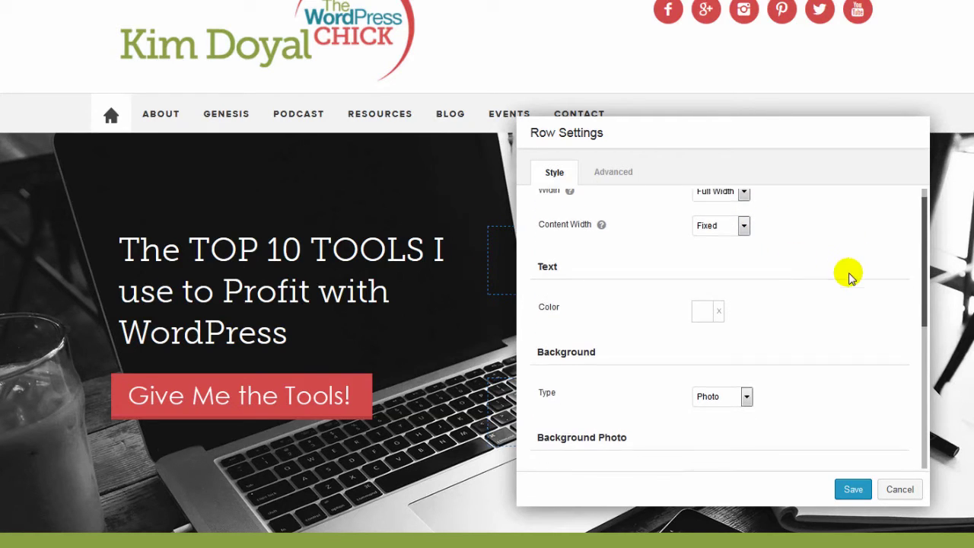
left_click(741, 223)
left_click(818, 217)
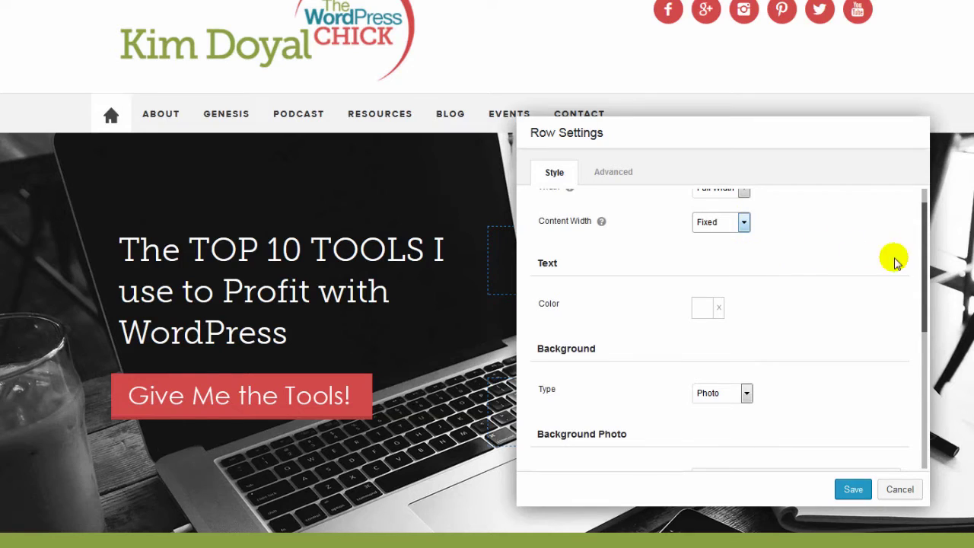
scroll(846, 263, "down", 2)
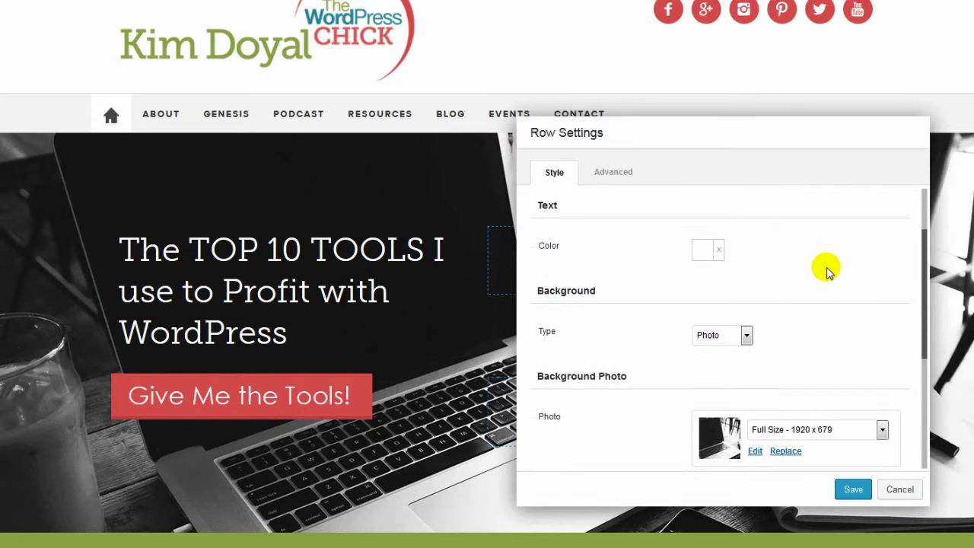
scroll(822, 271, "down", 2)
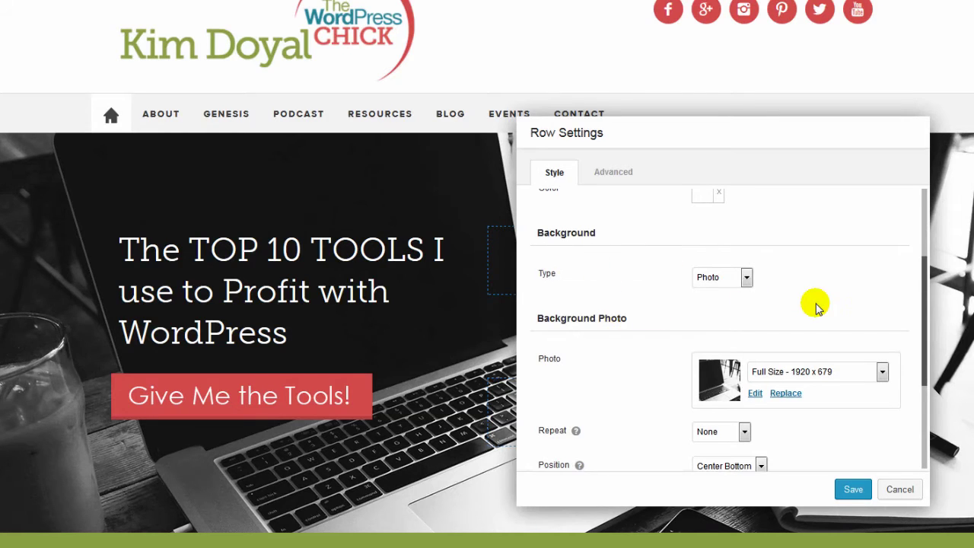
scroll(816, 304, "down", 1)
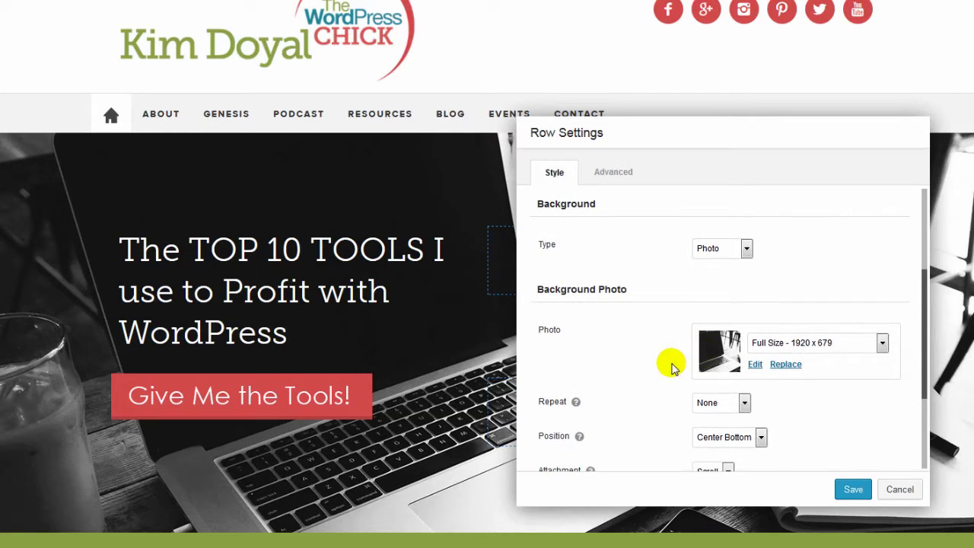
scroll(655, 367, "down", 1)
scroll(647, 366, "down", 1)
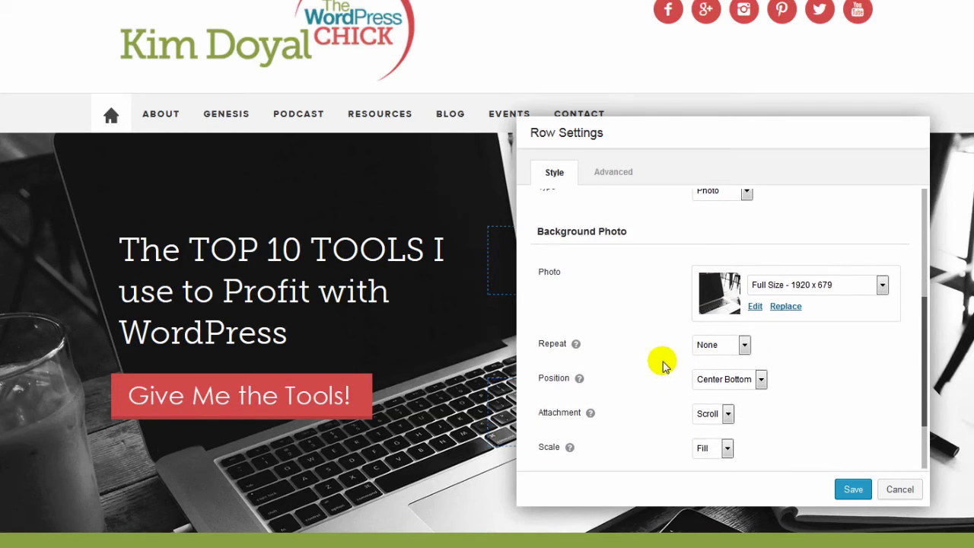
scroll(661, 365, "down", 1)
scroll(601, 346, "down", 1)
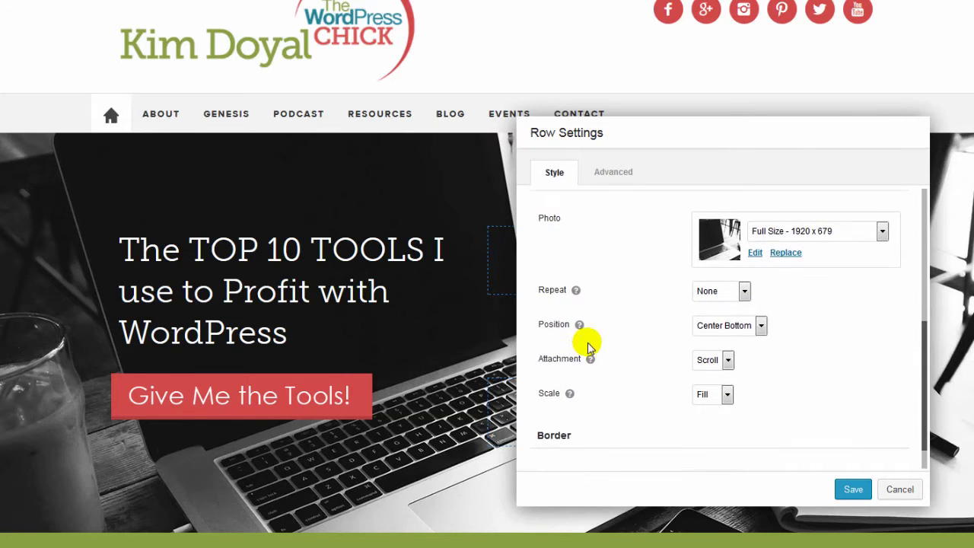
- Check the background photo's position choices, keep Center Bottom, and look over the scale and border settings
left_click(761, 321)
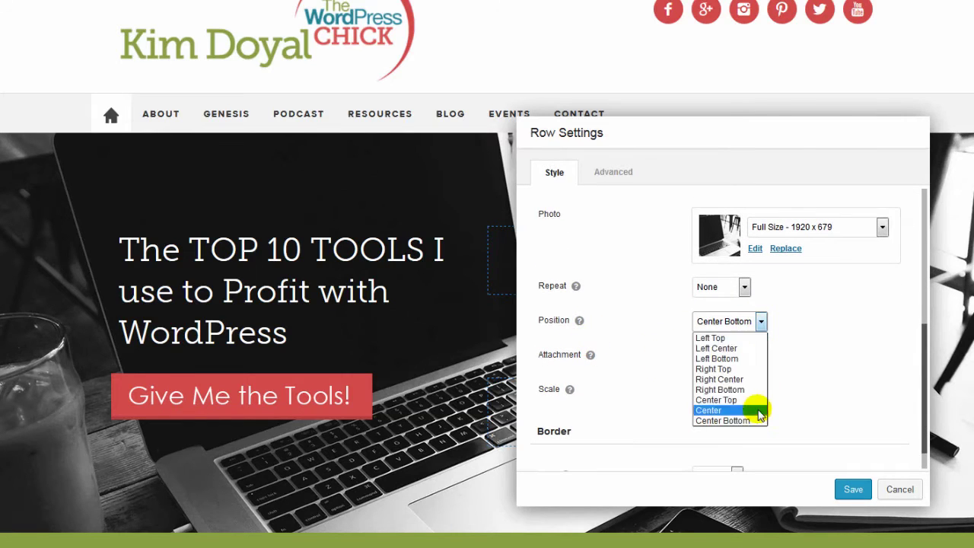
left_click(737, 421)
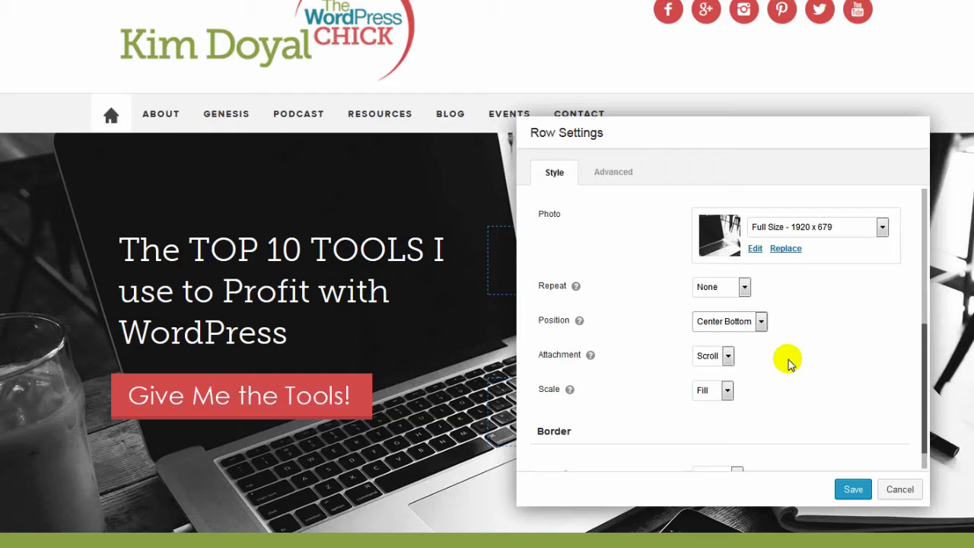
scroll(792, 361, "down", 1)
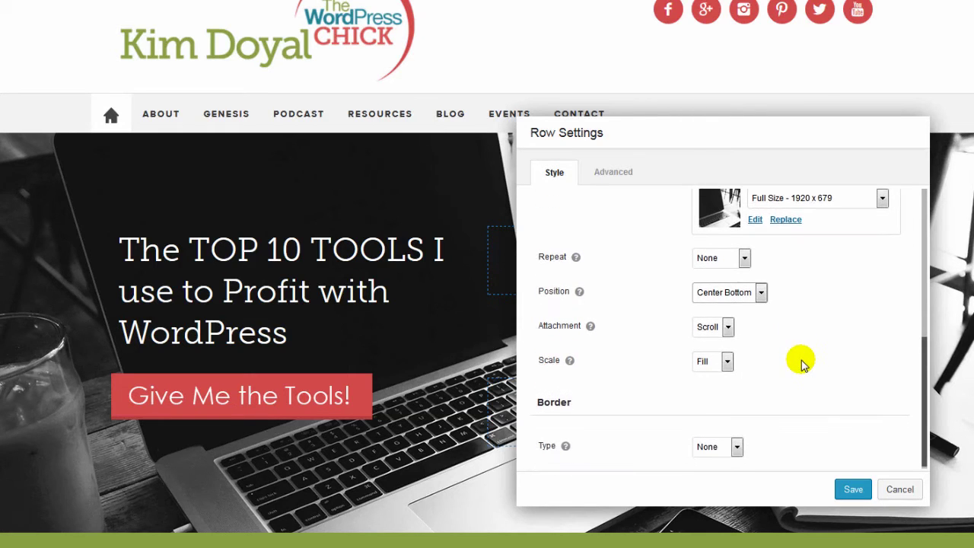
scroll(824, 395, "up", 4)
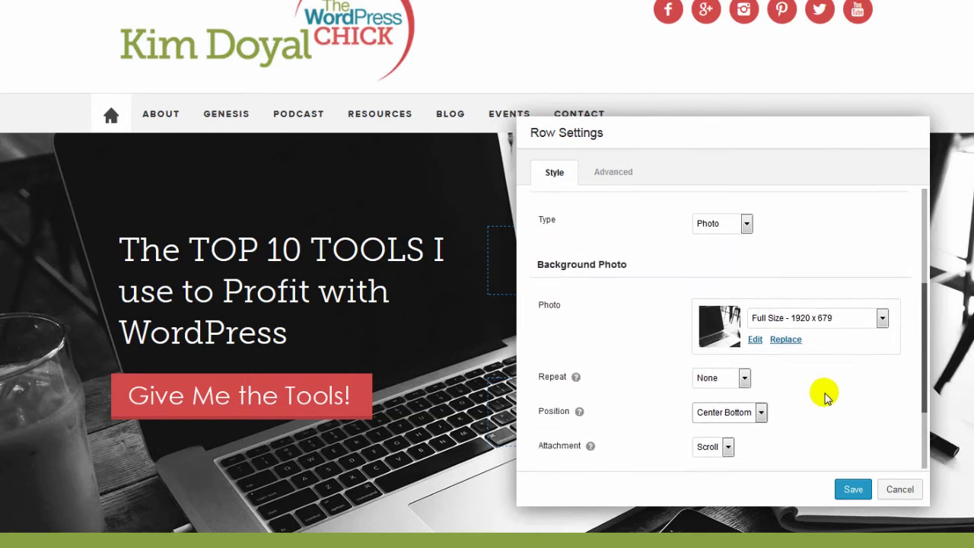
- Set the hero row's top padding to 100 px, lower it to 90 px, and save the row settings
left_click(630, 172)
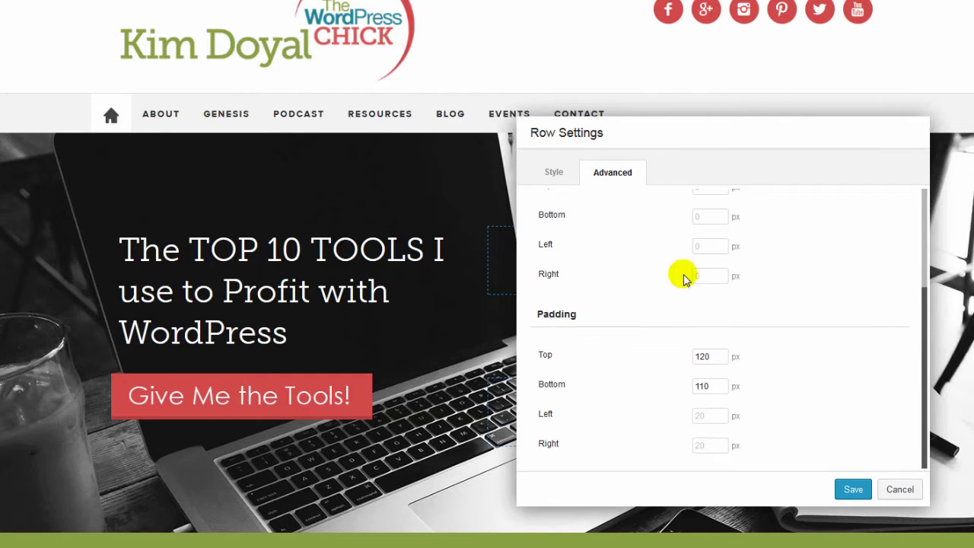
scroll(659, 373, "up", 3)
scroll(663, 367, "down", 3)
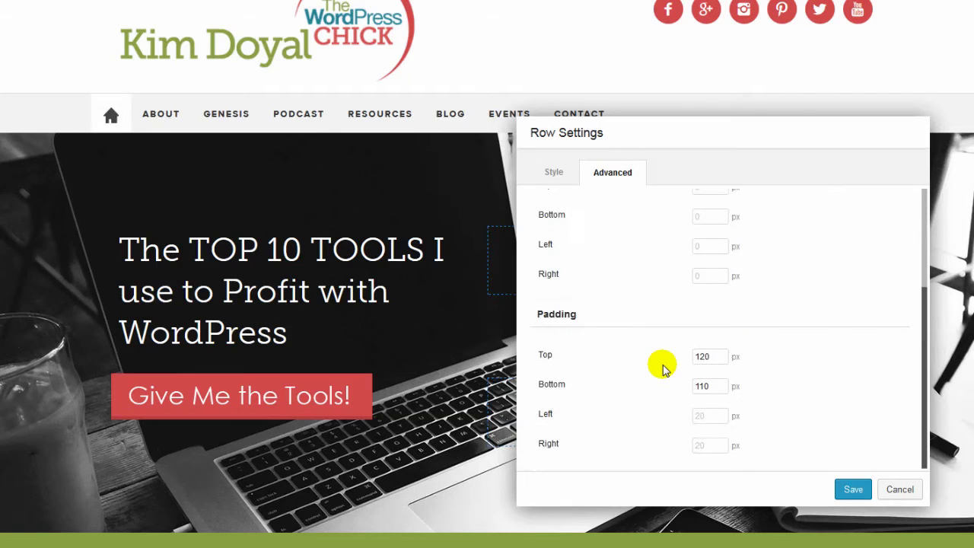
left_click(721, 386)
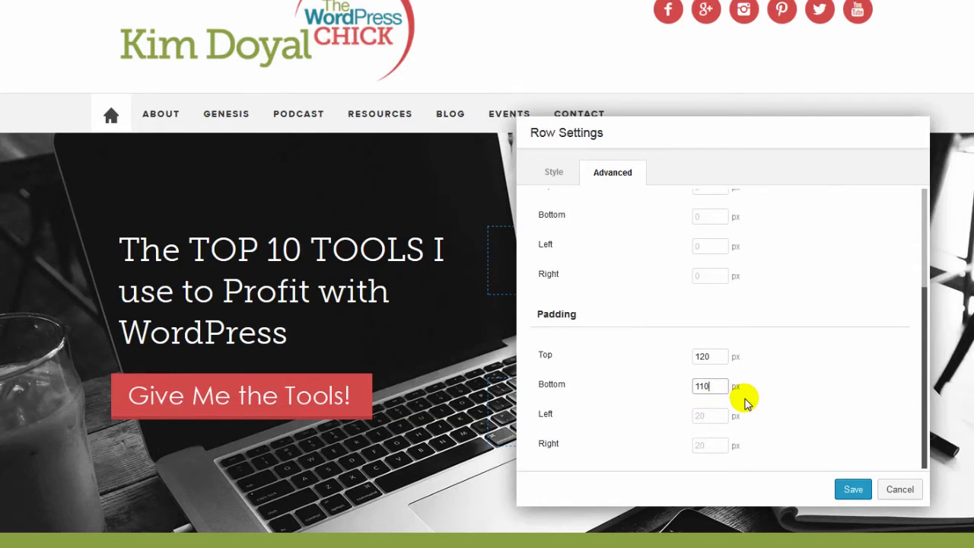
left_click(703, 355)
key("BackSpace")
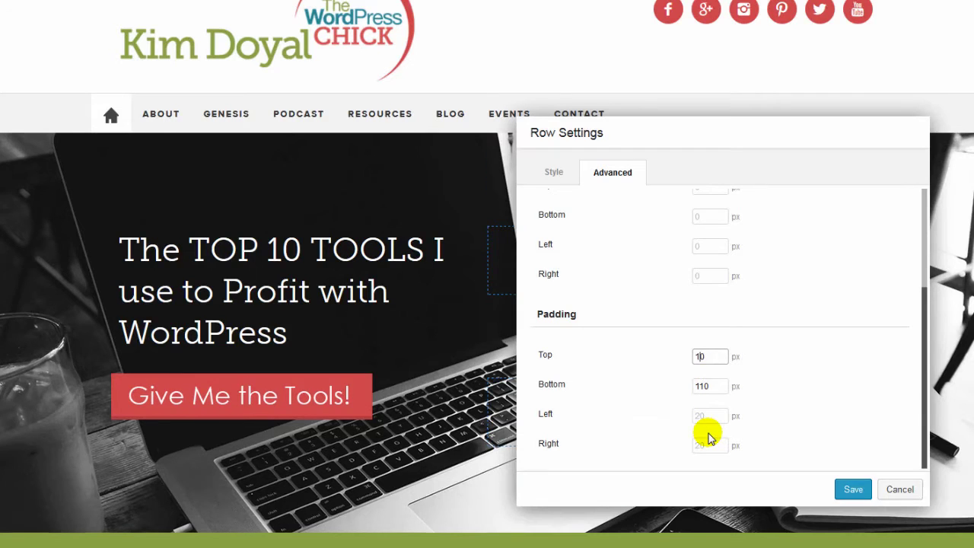
type("0")
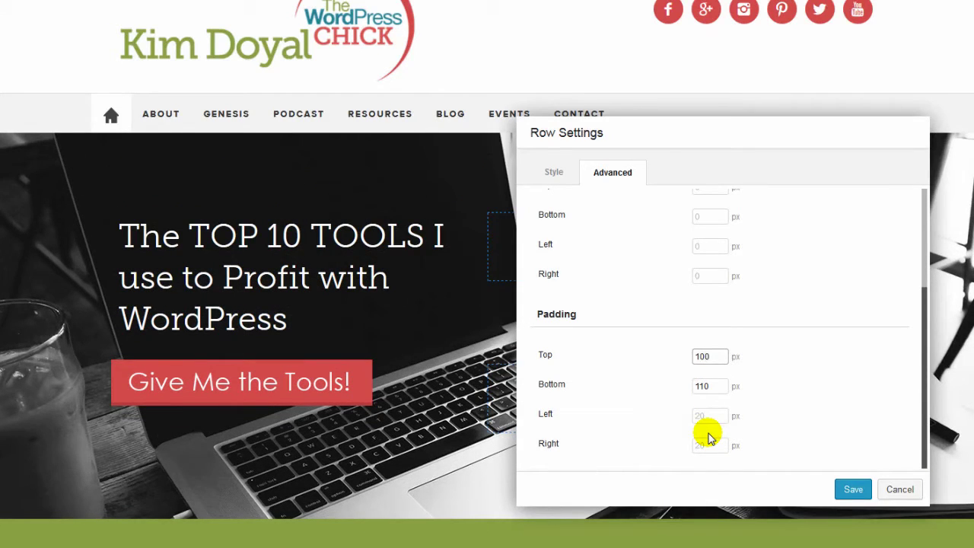
key("BackSpace")
key("BackSpace")
type("90")
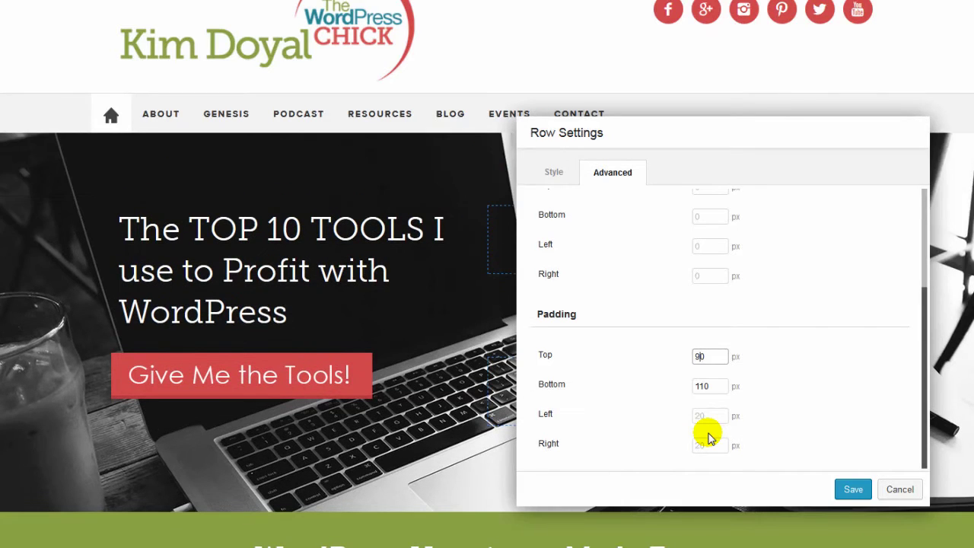
left_click(788, 319)
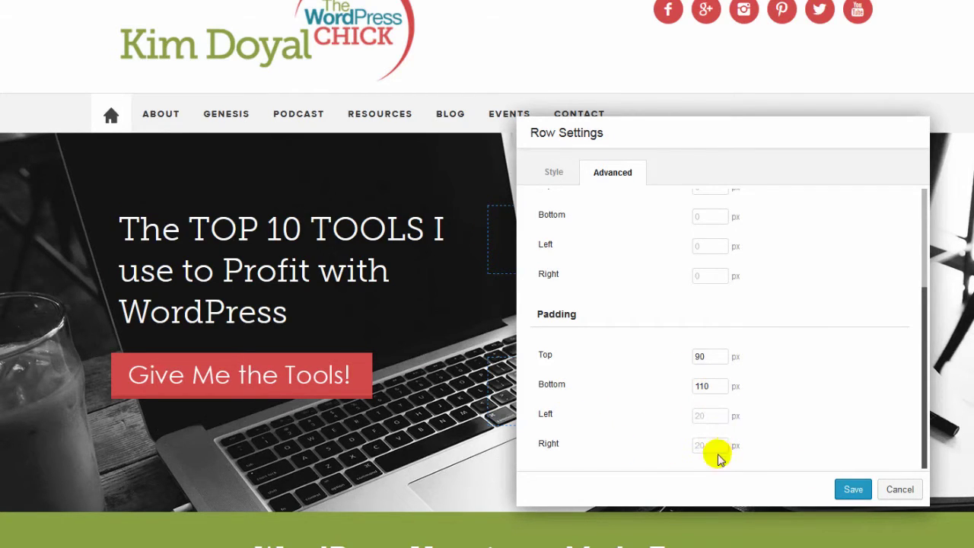
left_click(854, 490)
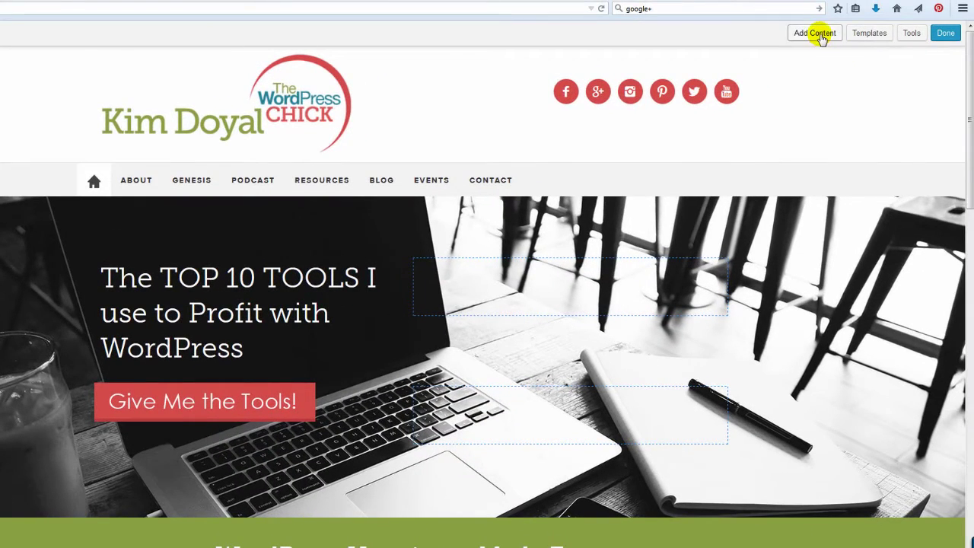
- Show the row layouts available for adding content and try placing a 1 Column row on the page
left_click(816, 35)
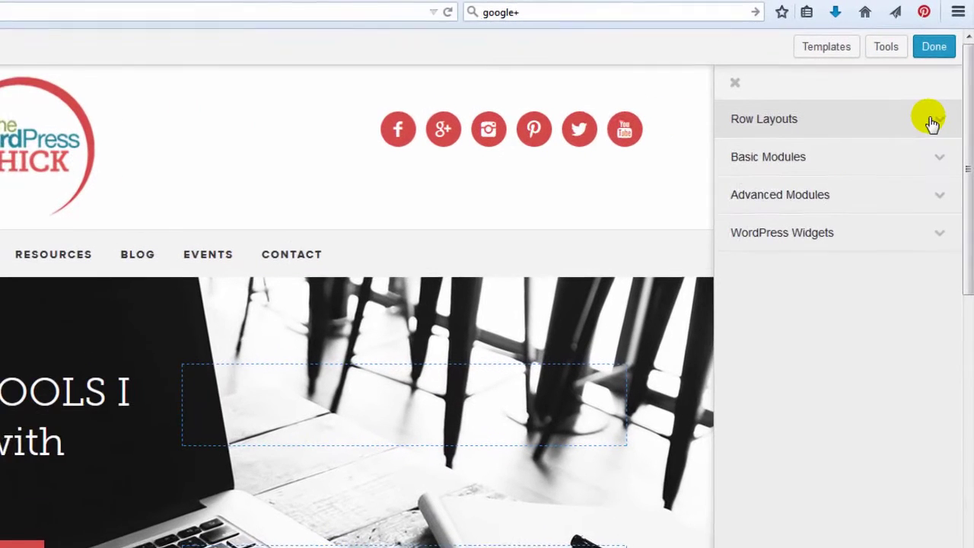
left_click(943, 103)
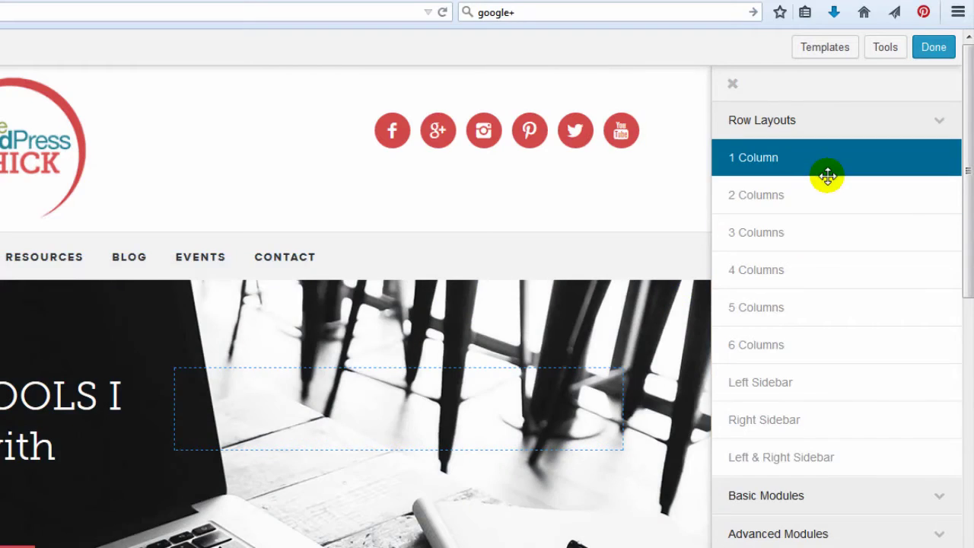
left_click_drag(829, 175, 493, 291)
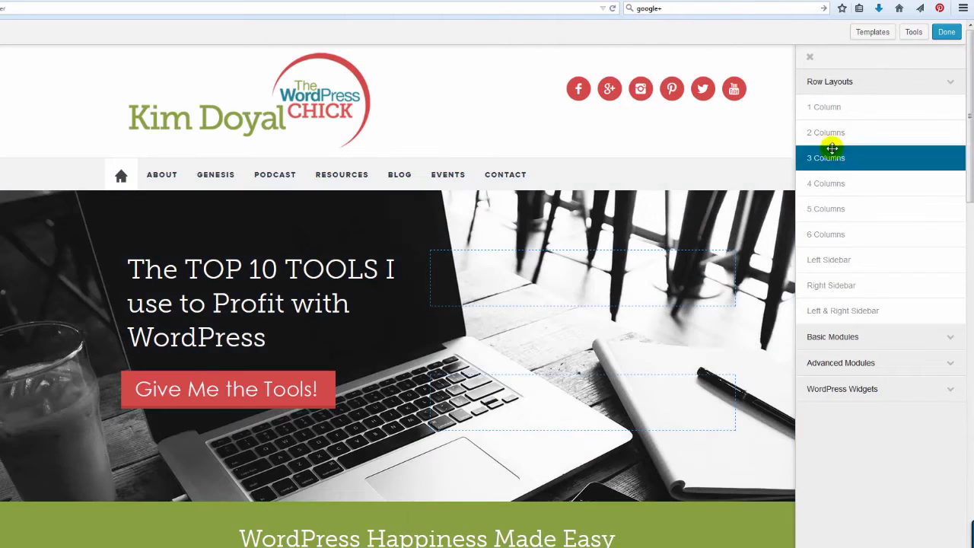
- Add a 2 Columns row above the hero row, show the basic modules, and delete the empty row again
left_click_drag(870, 137, 931, 112)
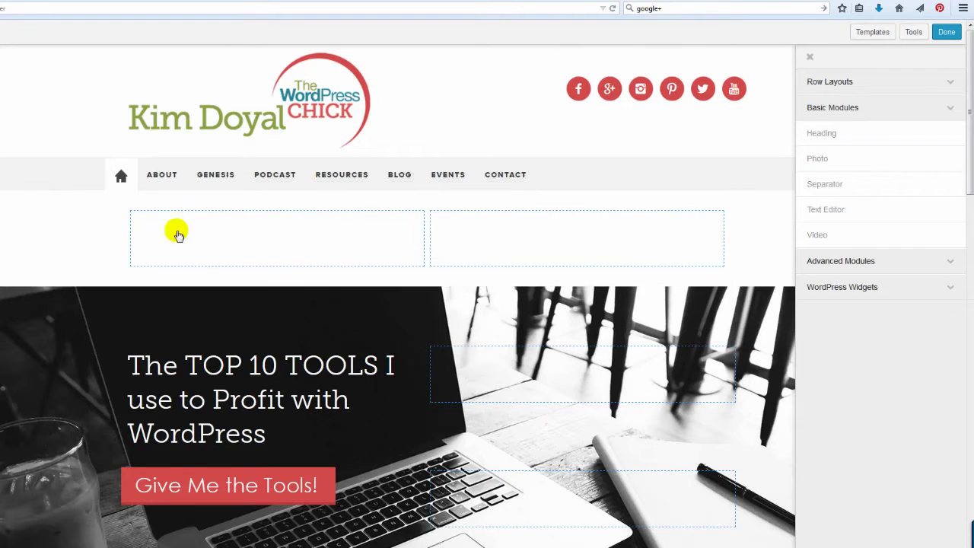
mouse_move(193, 235)
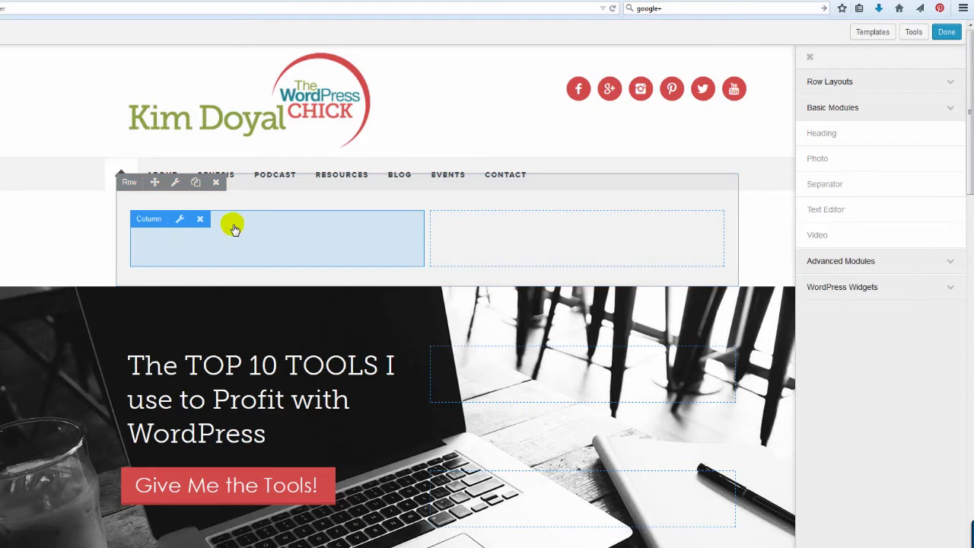
left_click(216, 182)
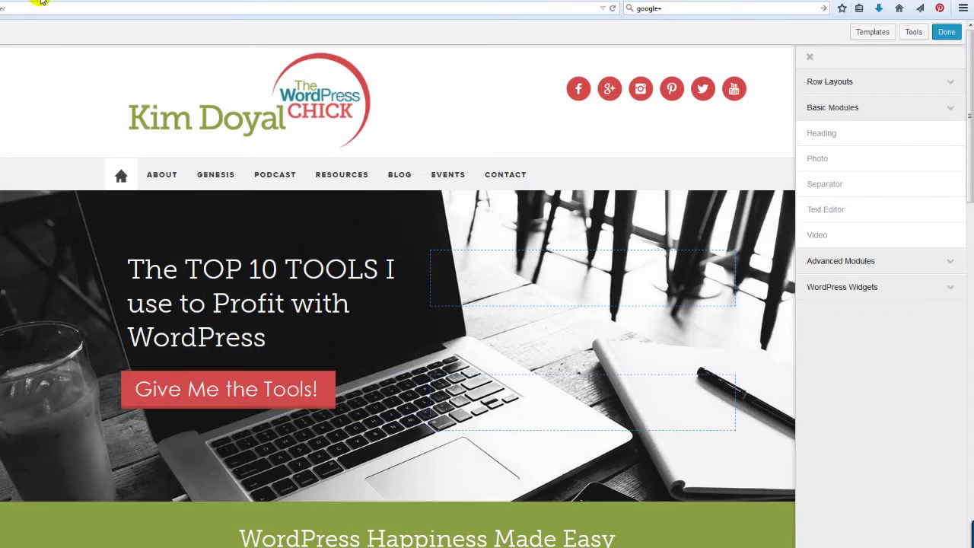
- Switch to the live home page, view the opt-in popup behind "Give Me the Tools!", and close it
left_click(38, 5)
left_click(271, 396)
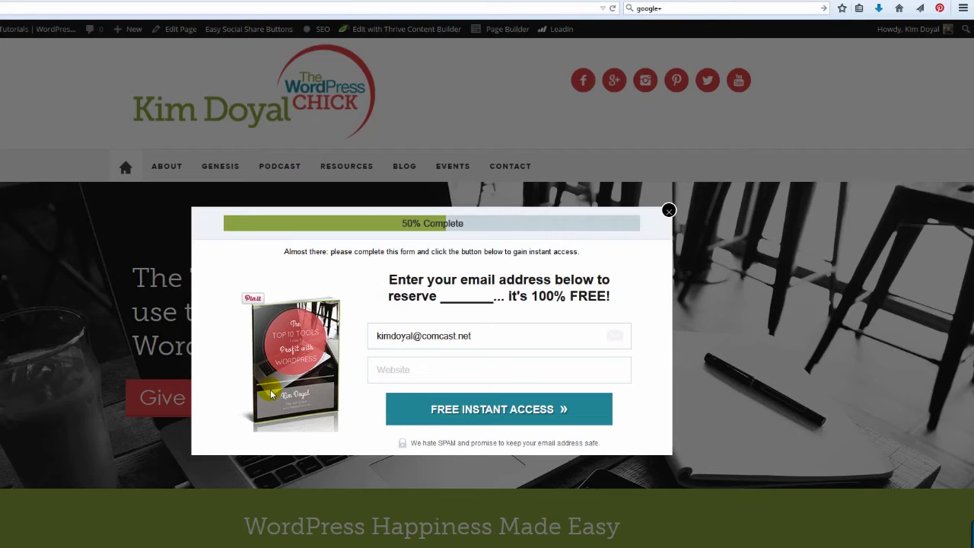
left_click(669, 211)
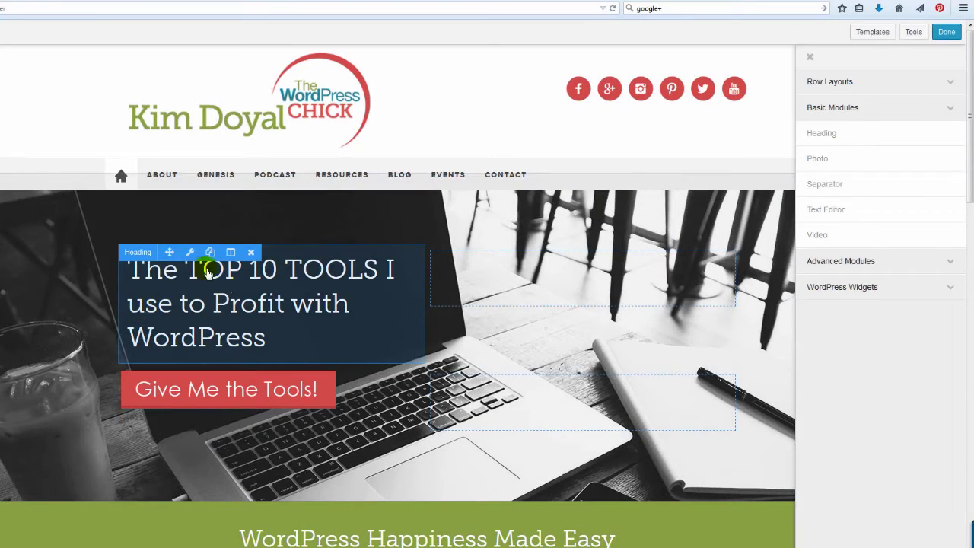
- Open the settings of the hero's "The TOP 10 TOOLS" heading and examine its link, text color and structure options
left_click(188, 255)
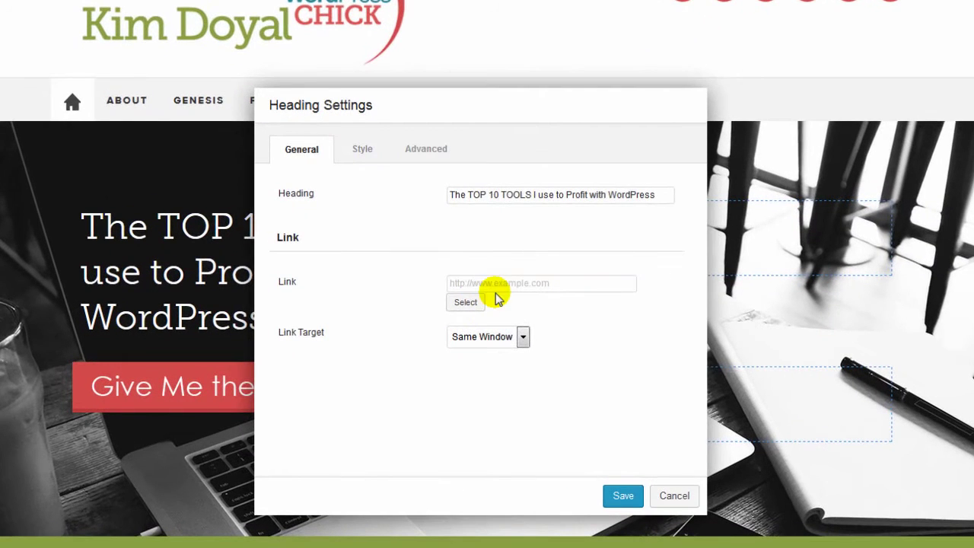
left_click(365, 153)
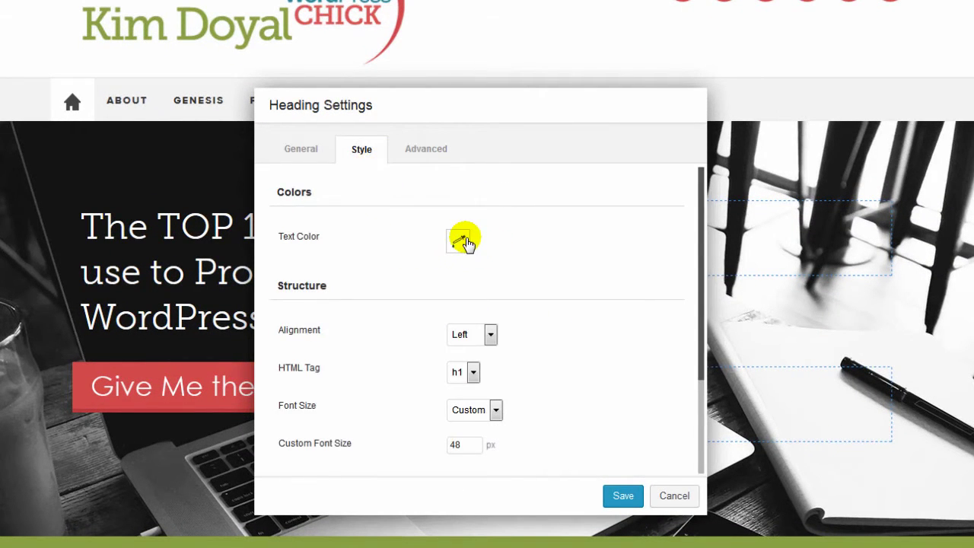
scroll(556, 251, "down", 1)
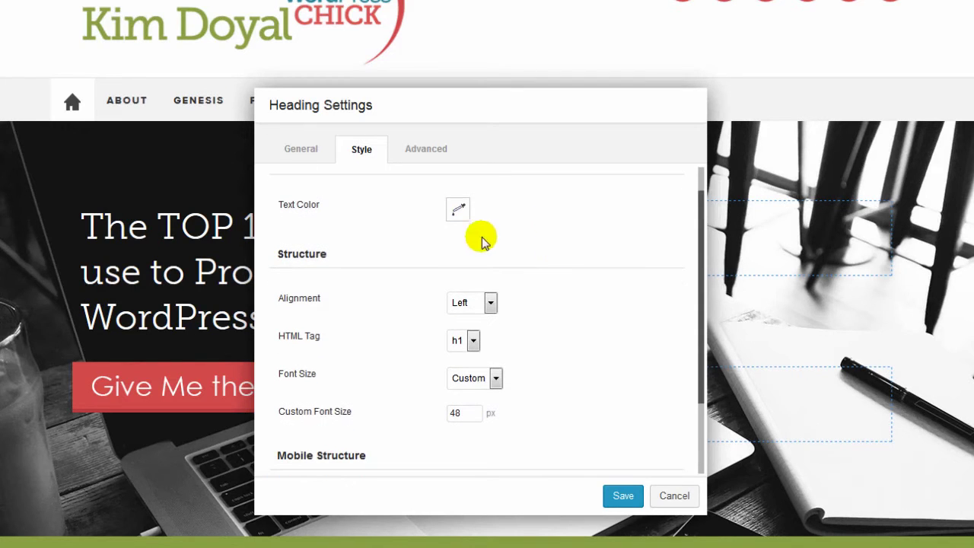
left_click(459, 222)
left_click(533, 202)
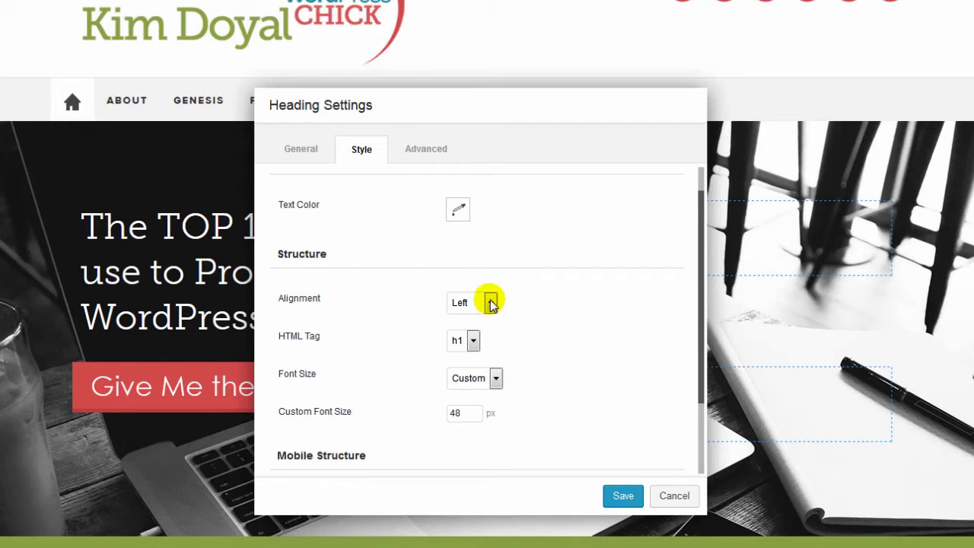
scroll(572, 322, "down", 1)
scroll(573, 322, "down", 2)
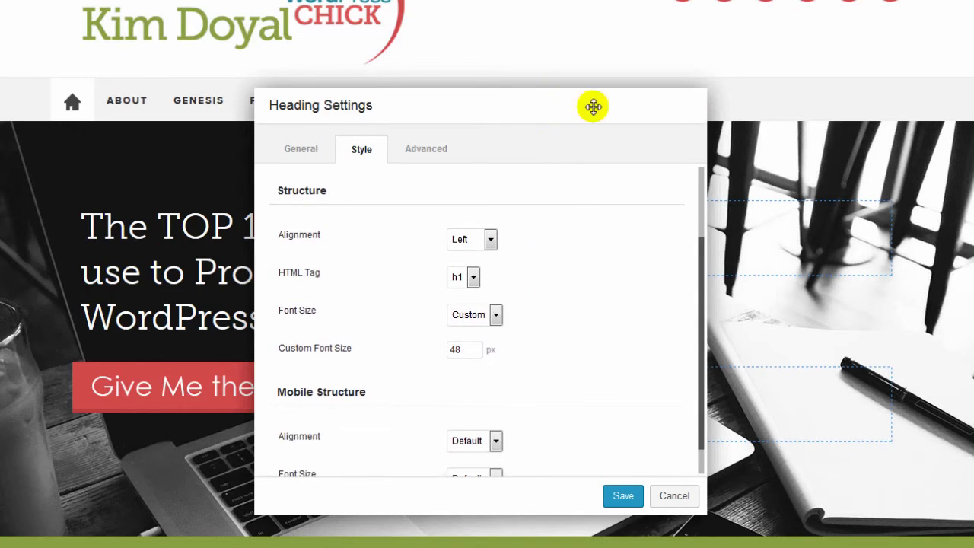
- Try a larger custom font size on the hero heading and set it back to 48 px
left_click_drag(591, 107, 741, 104)
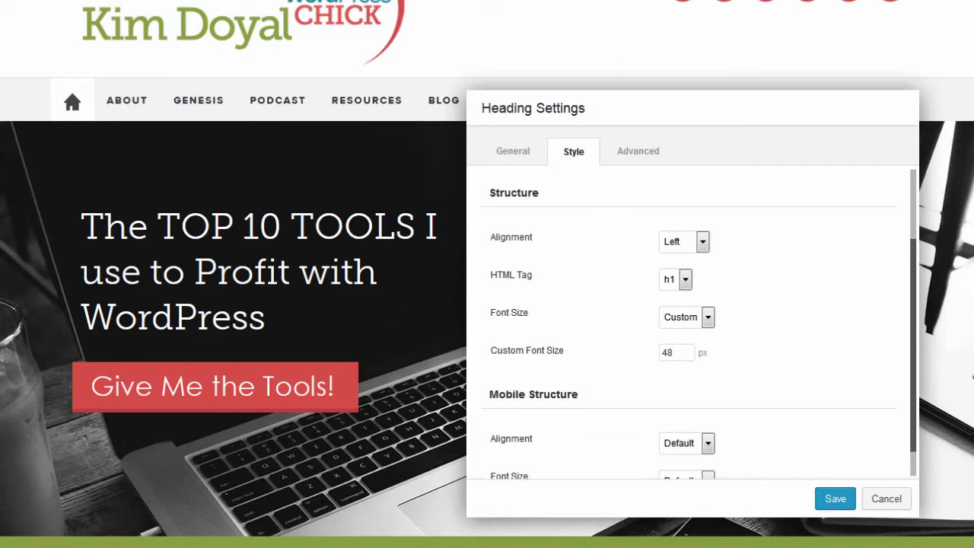
left_click(675, 353)
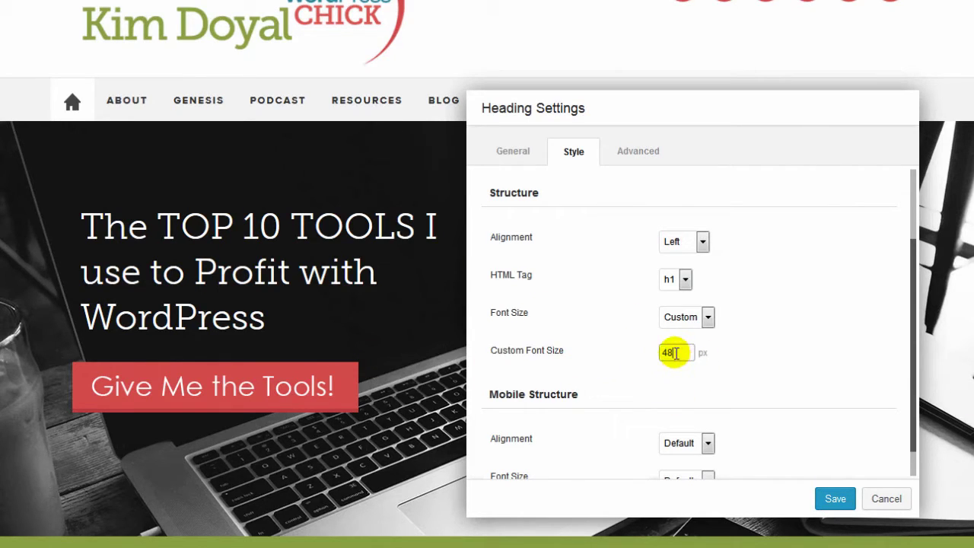
key("BackSpace")
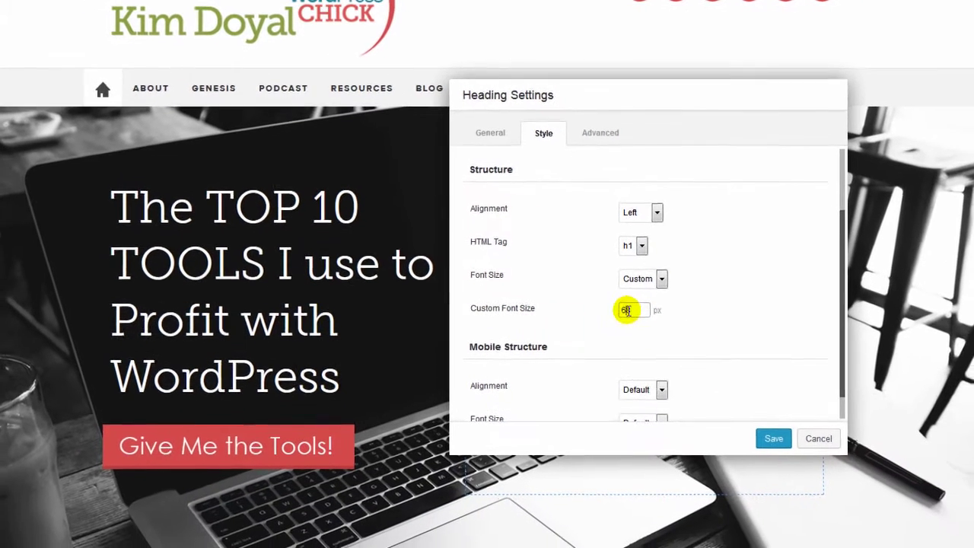
key("BackSpace")
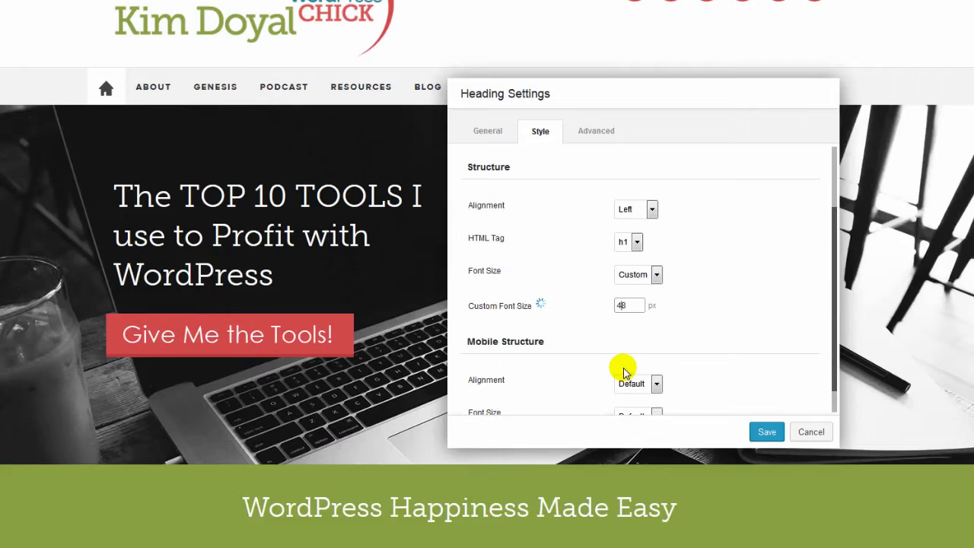
- Examine the hero heading's mobile structure, margin and animation options and save the heading settings
scroll(699, 308, "down", 1)
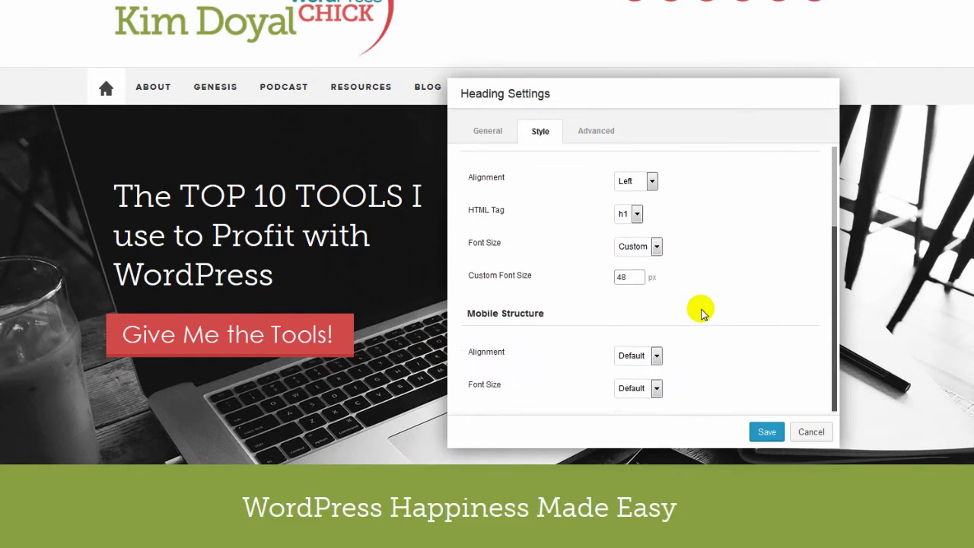
left_click(583, 131)
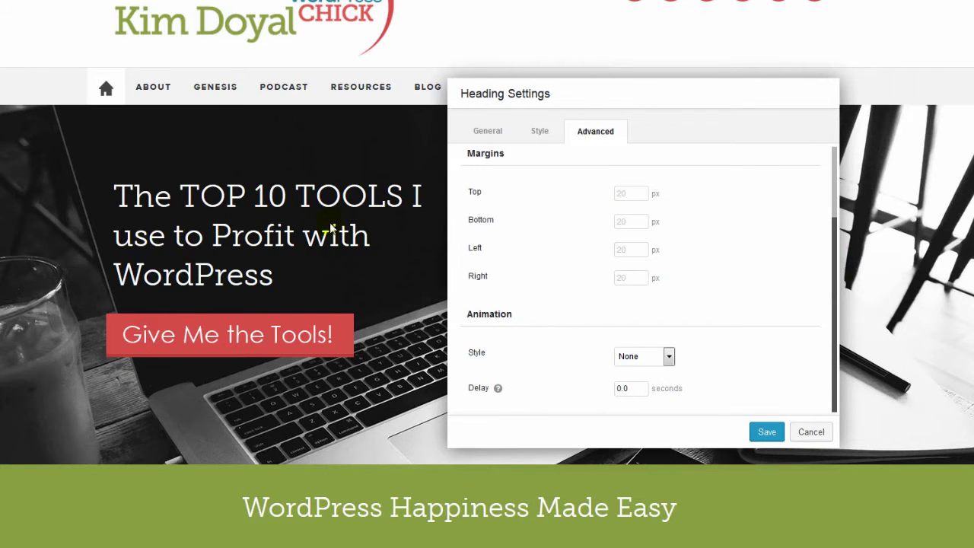
left_click(767, 432)
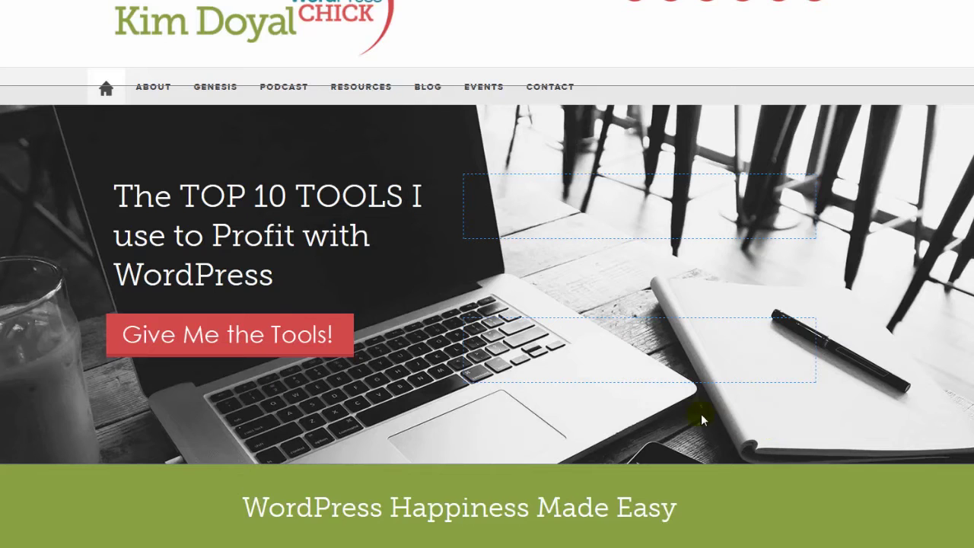
- Show the advanced modules available for adding content, including the HTML module
mouse_move(206, 327)
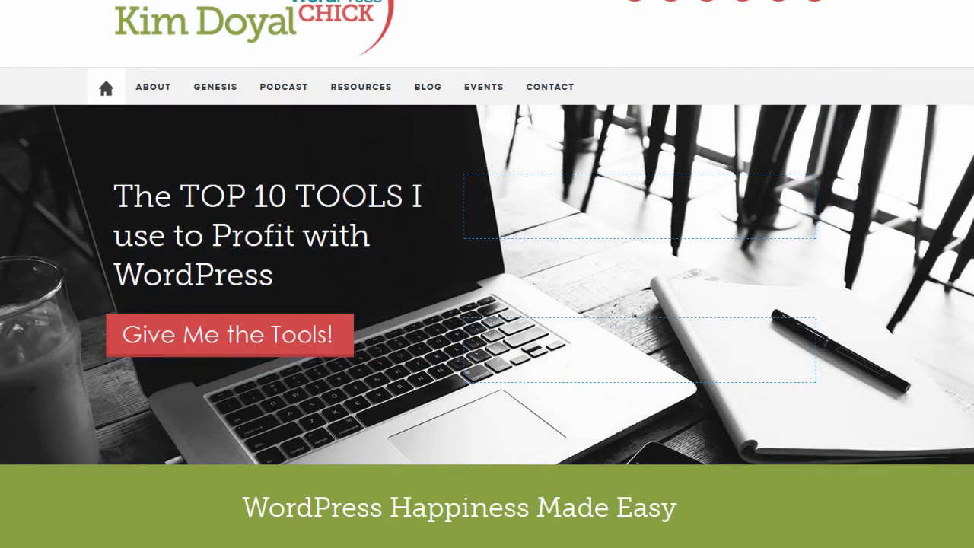
left_click(973, 0)
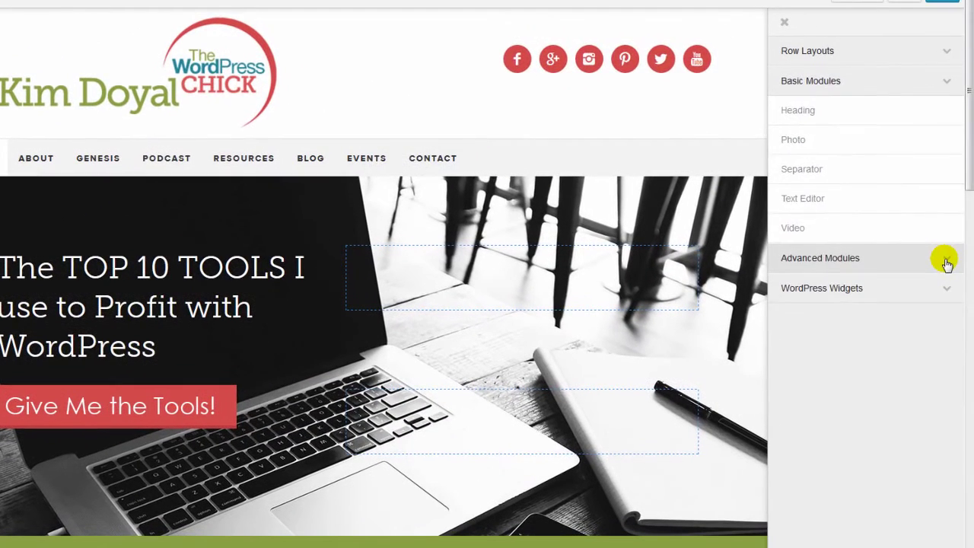
left_click(945, 262)
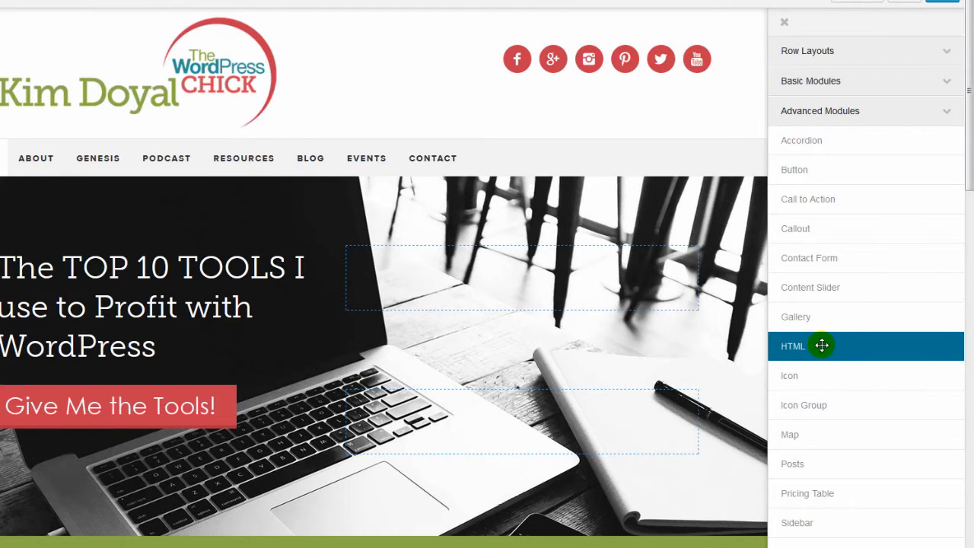
left_click_drag(823, 346, 175, 408)
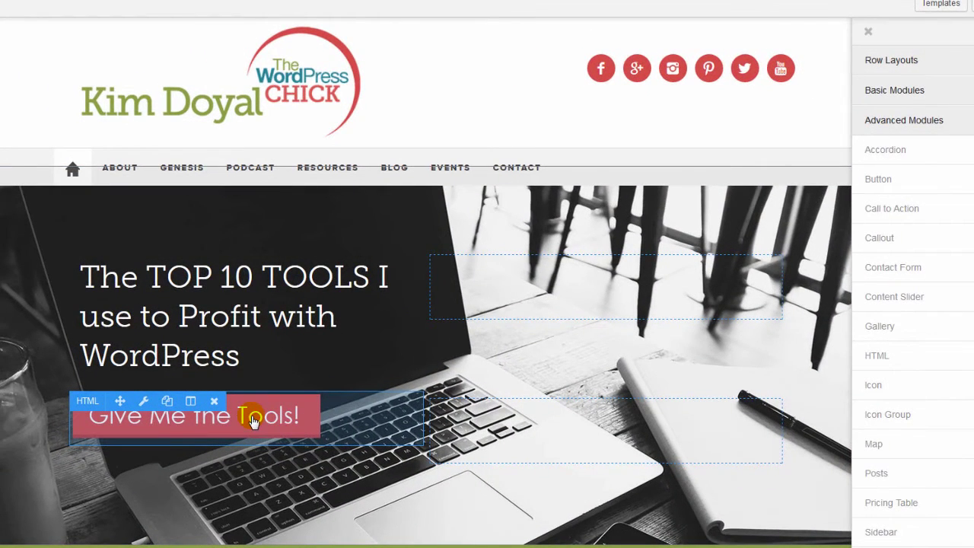
- Open the settings of the "Give Me the Tools!" HTML module, examine its code, display and margin options, and save
left_click_drag(253, 421, 145, 405)
key("ctrl+v")
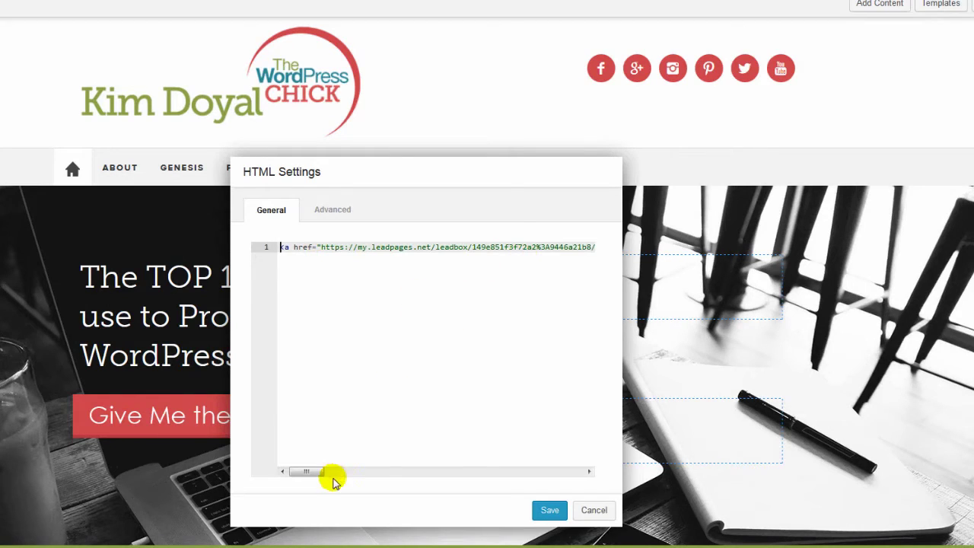
left_click_drag(311, 471, 271, 467)
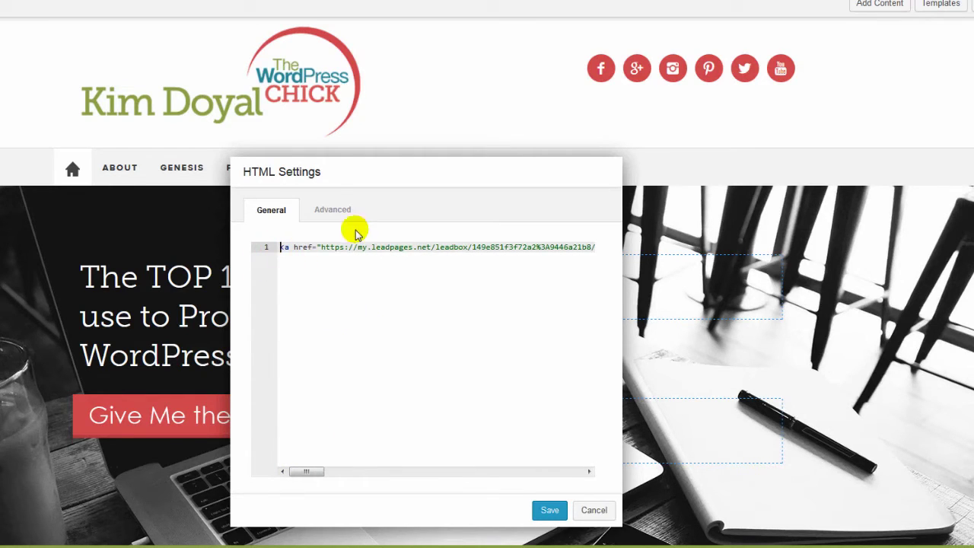
left_click(335, 210)
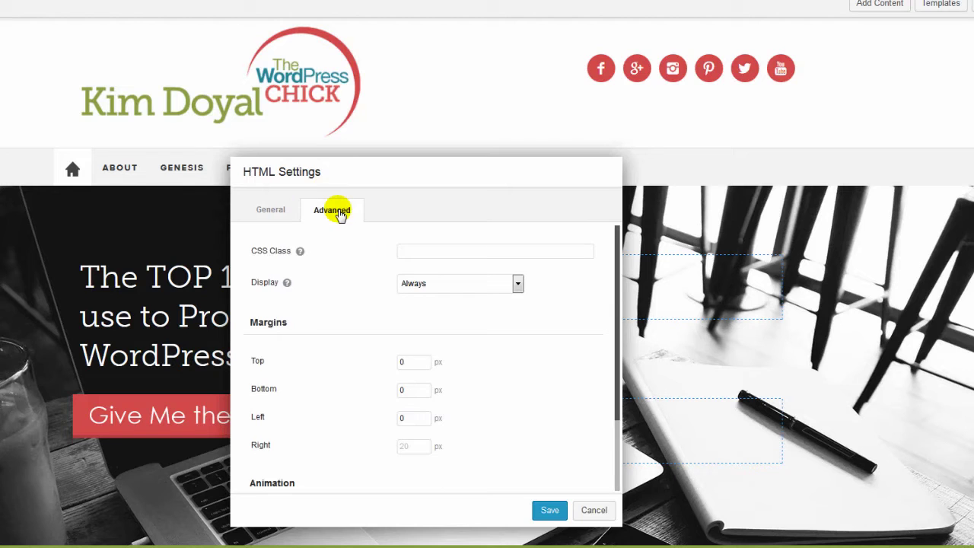
scroll(348, 268, "down", 3)
scroll(348, 267, "up", 3)
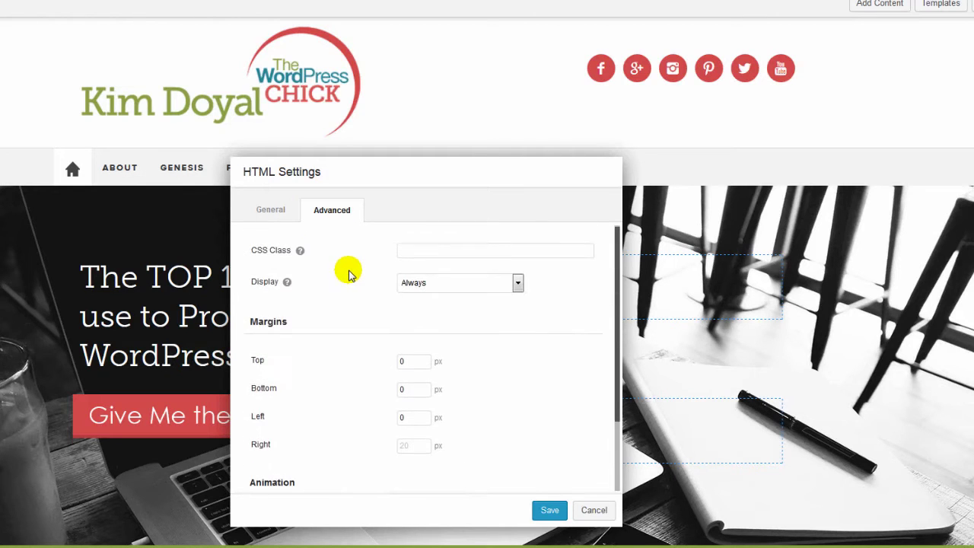
left_click(548, 511)
- Open the settings of the green "WordPress Happiness Made Easy" row and examine its width, background type, background color and border options
scroll(812, 430, "down", 2)
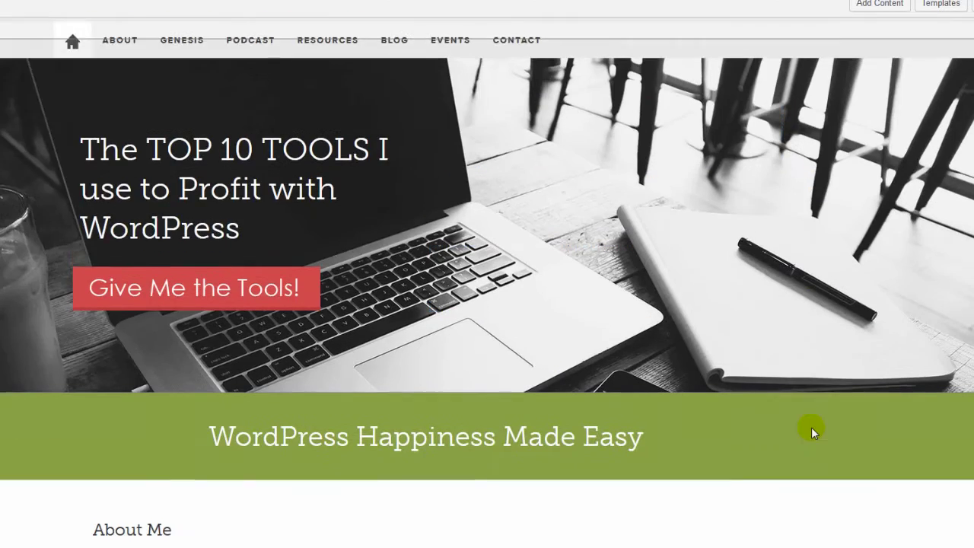
scroll(812, 427, "down", 1)
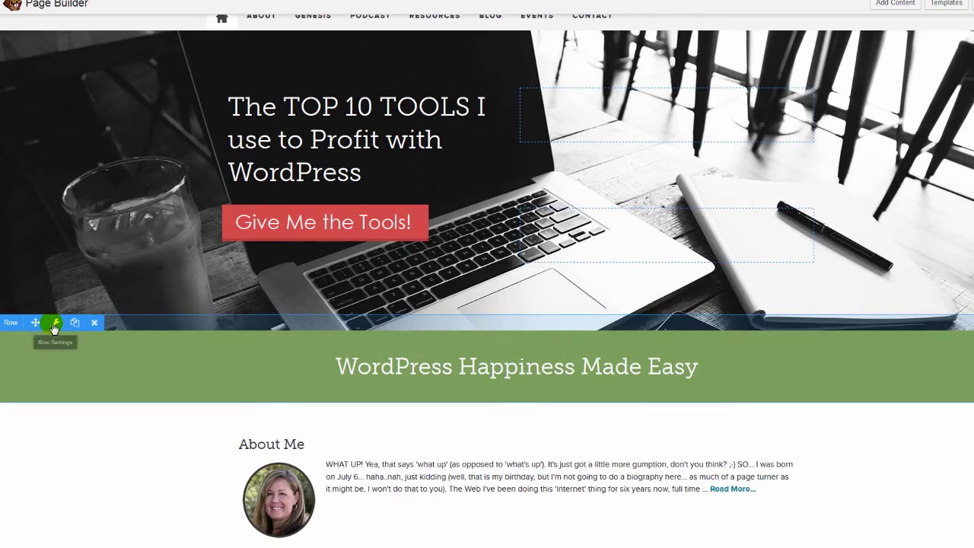
left_click(55, 323)
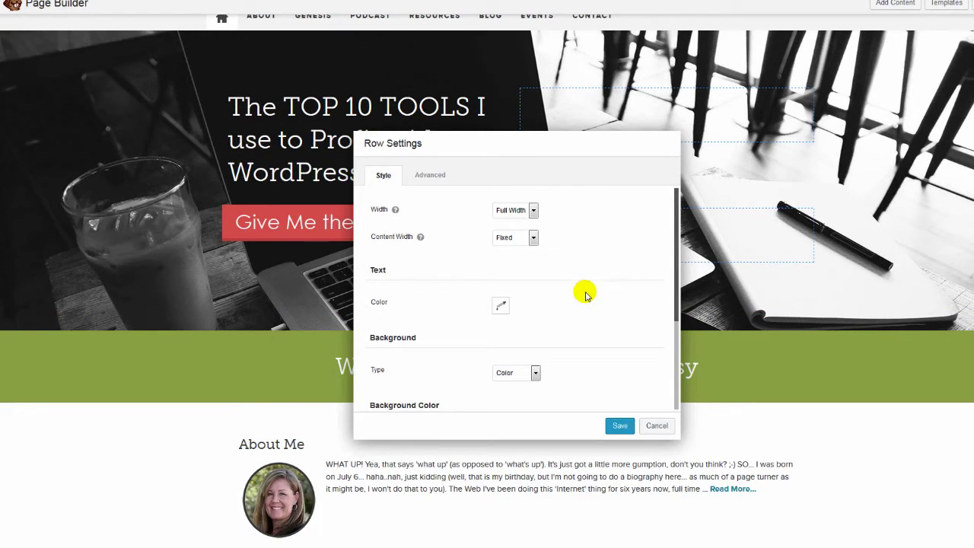
scroll(585, 295, "down", 1)
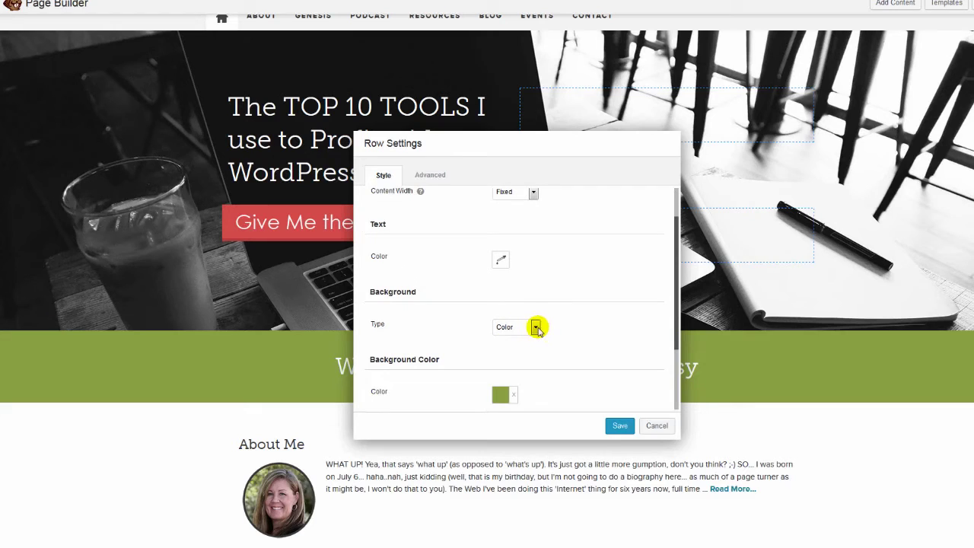
left_click(536, 327)
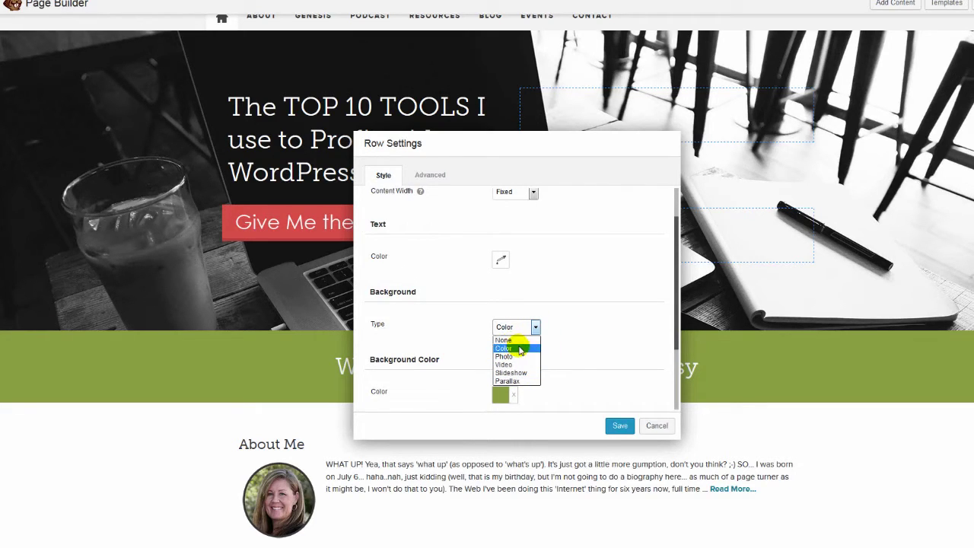
left_click(521, 350)
scroll(498, 358, "down", 1)
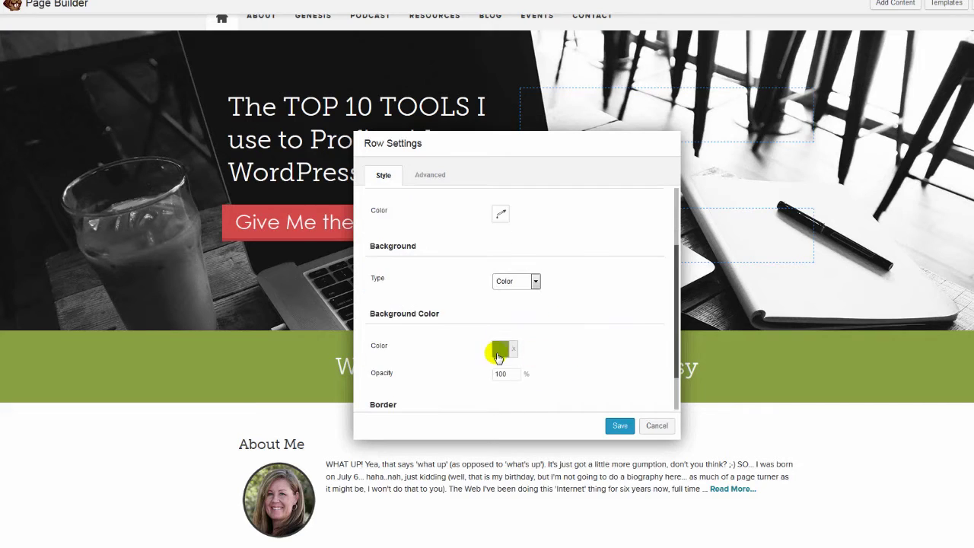
scroll(571, 373, "down", 1)
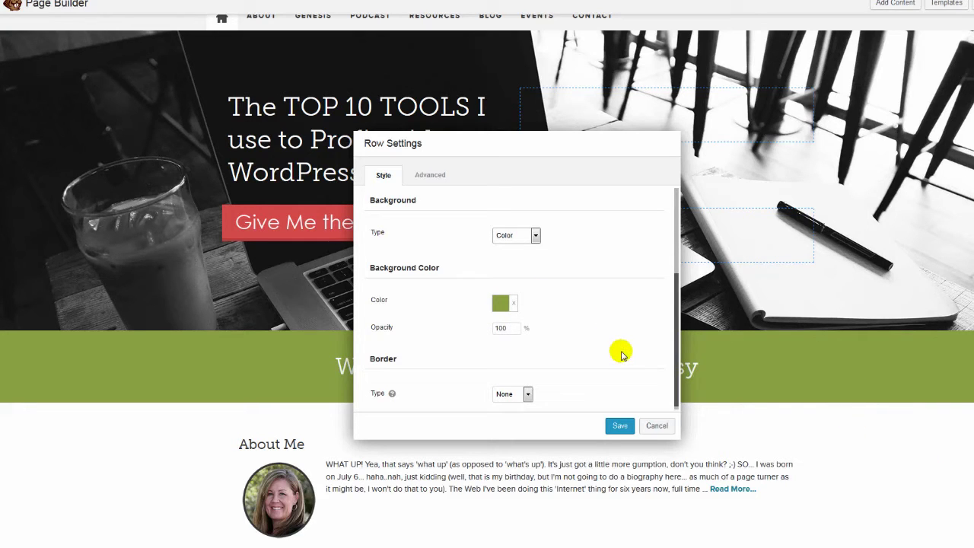
scroll(621, 353, "down", 1)
scroll(621, 352, "up", 3)
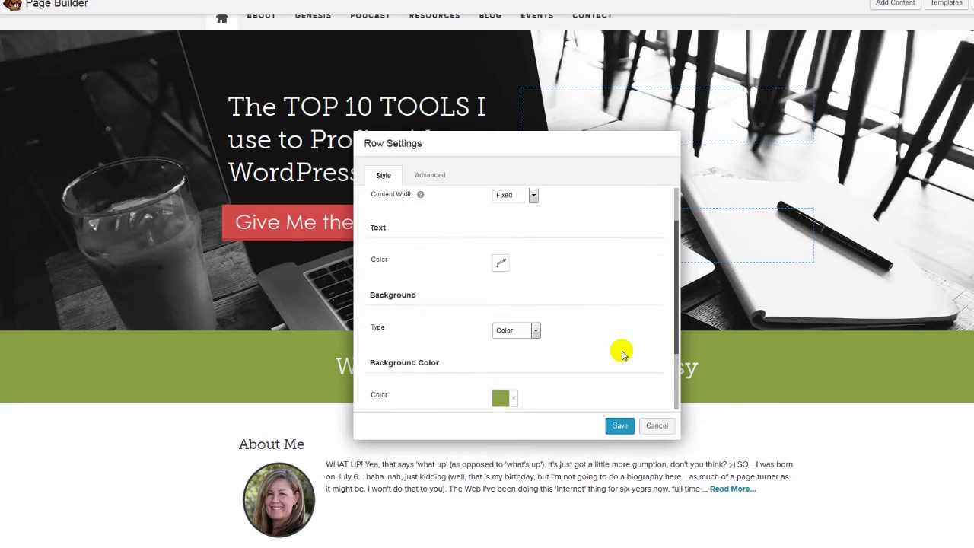
- Examine the green row's display, margin and padding options and save the row settings
left_click(430, 176)
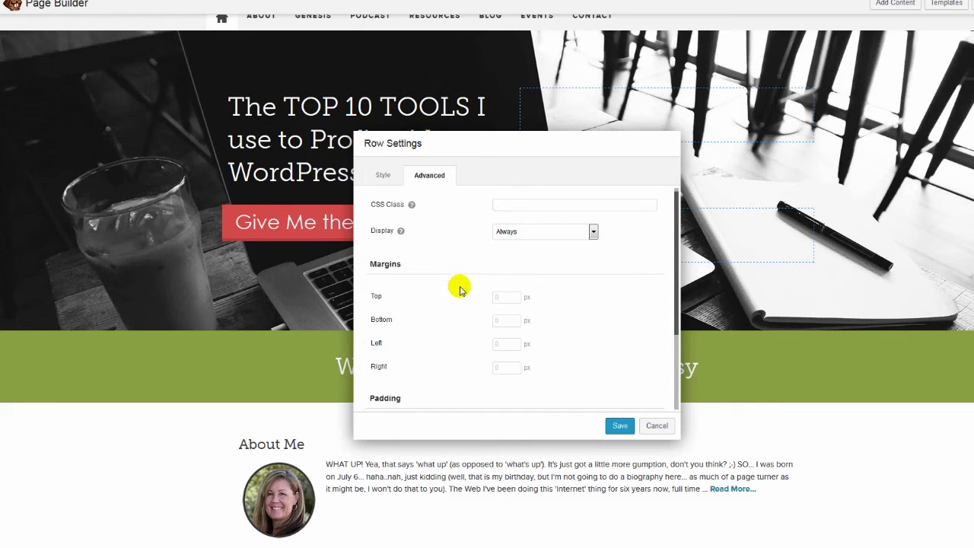
scroll(461, 281, "down", 3)
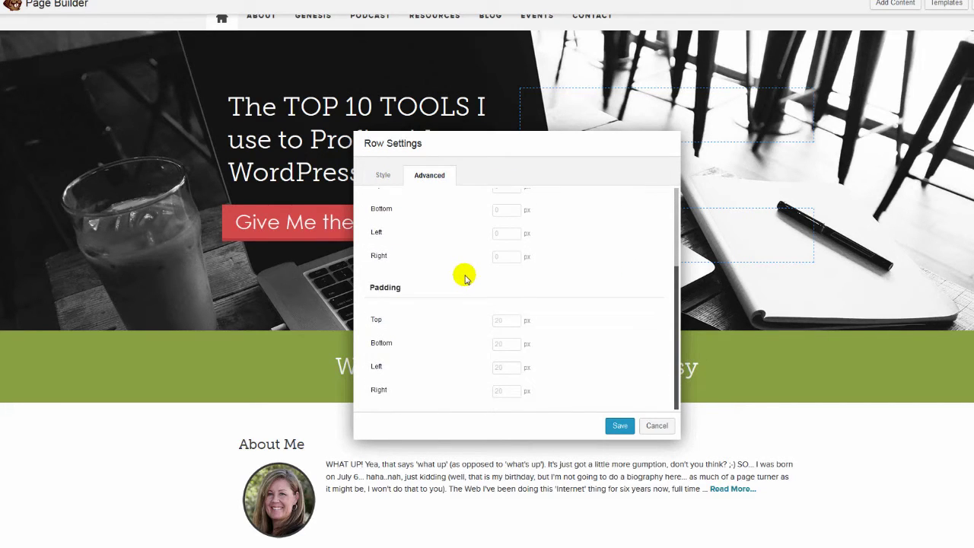
scroll(465, 276, "up", 3)
left_click(614, 427)
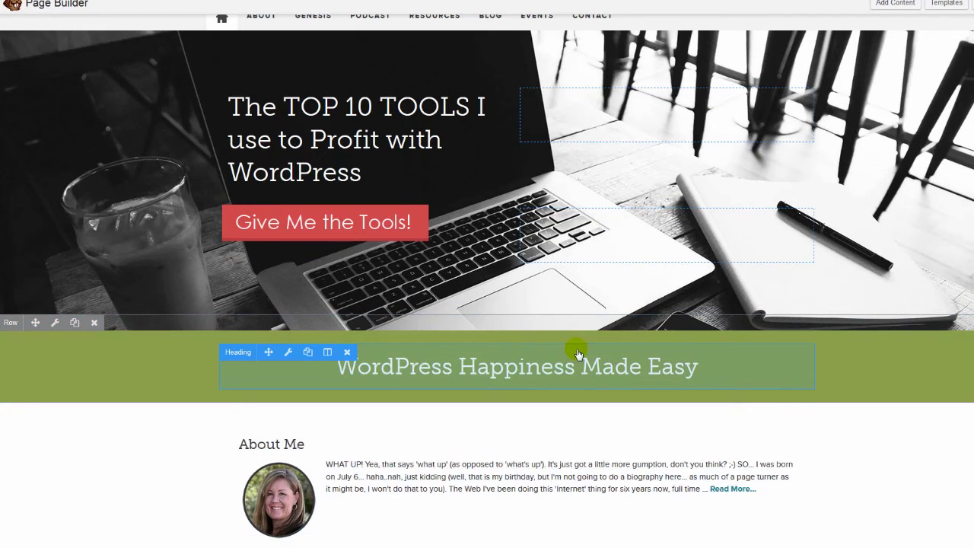
- Open the settings of the "WordPress Happiness Made Easy" heading and examine its text, color, structure and mobile structure options
left_click(288, 352)
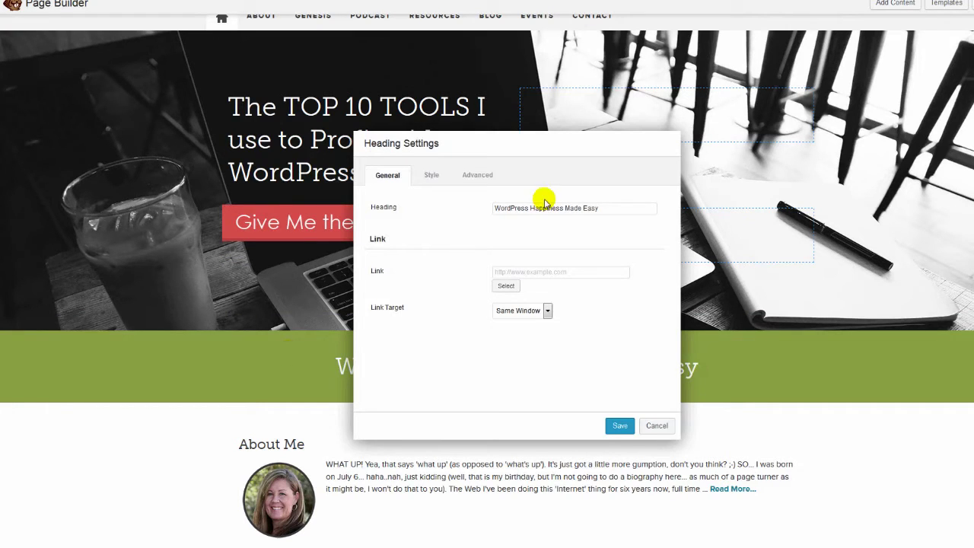
left_click_drag(612, 209, 472, 213)
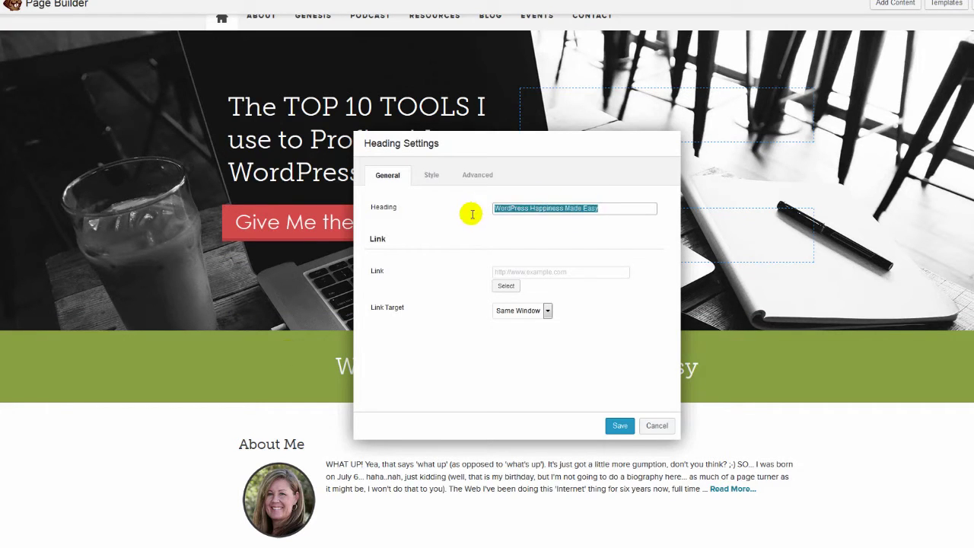
left_click(429, 176)
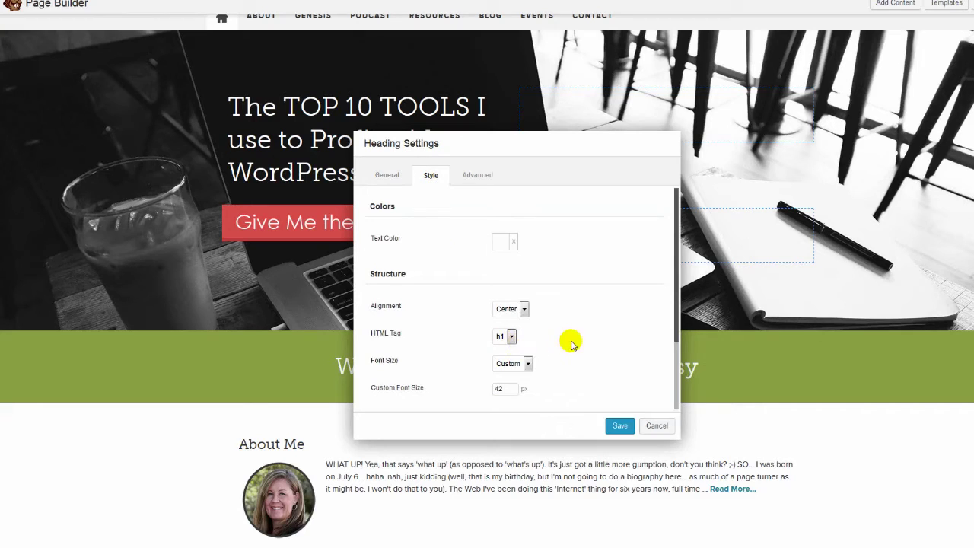
scroll(570, 342, "down", 1)
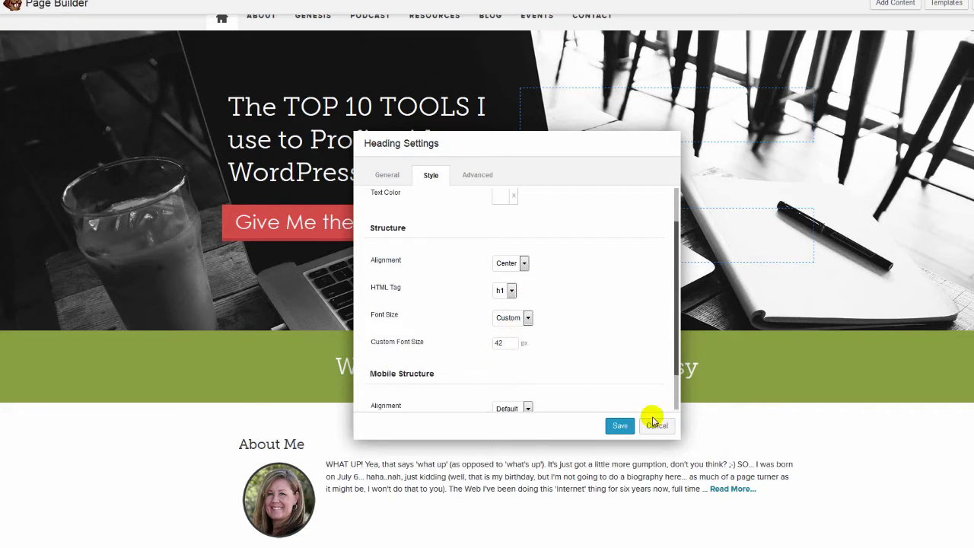
scroll(513, 356, "down", 1)
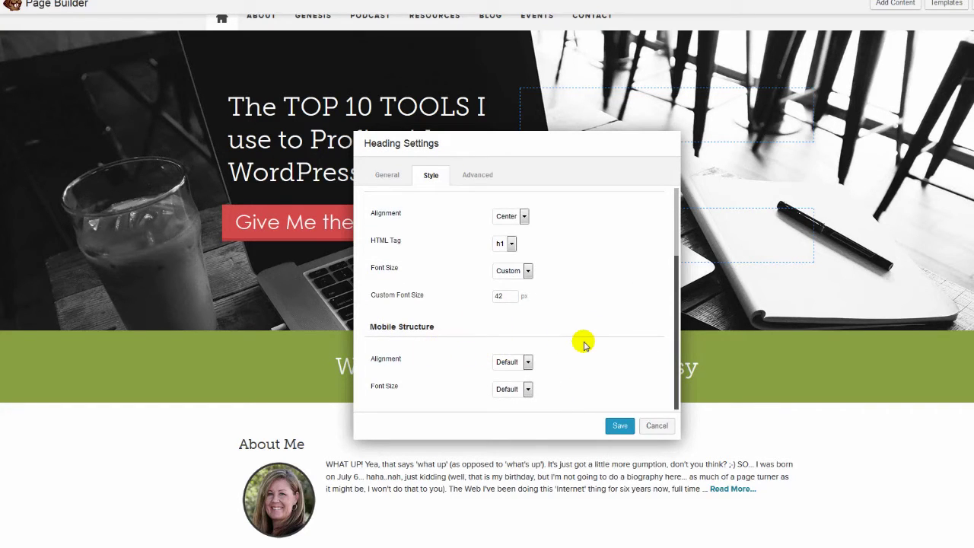
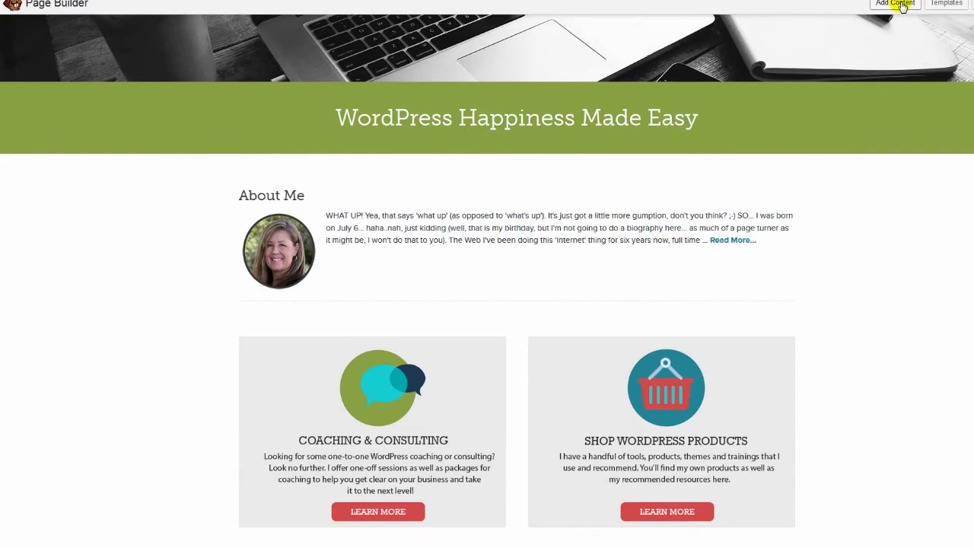
- Reopen the content list beside the About Me section and show its basic and advanced modules
left_click(898, 3)
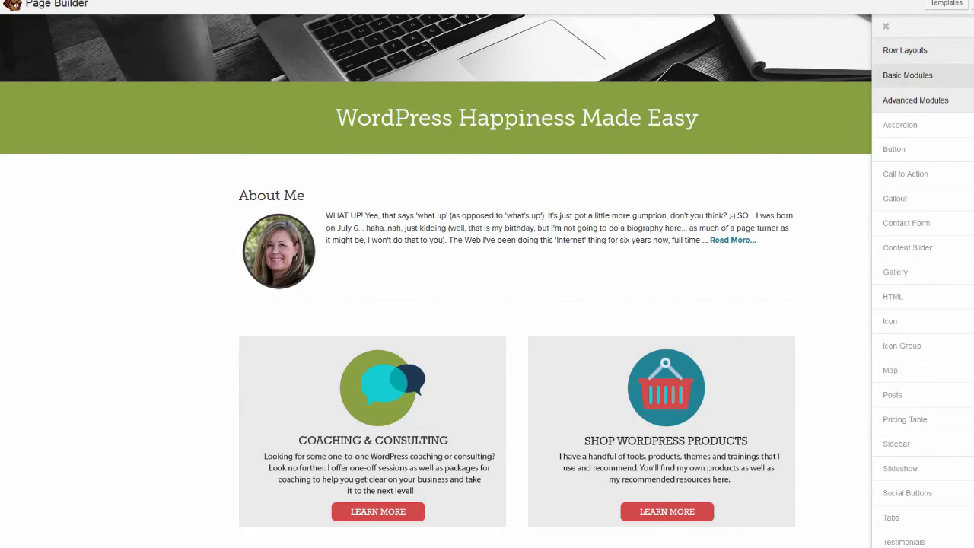
left_click(923, 75)
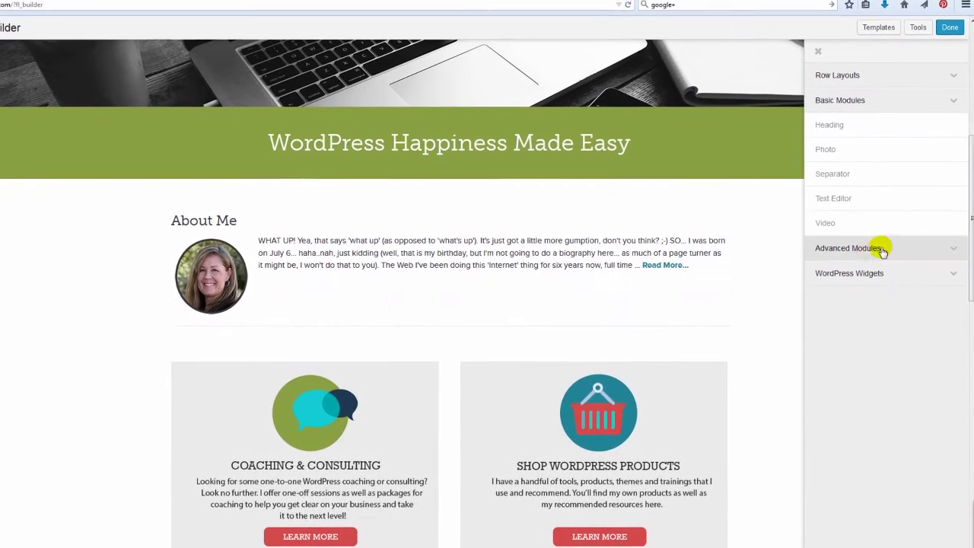
left_click(939, 247)
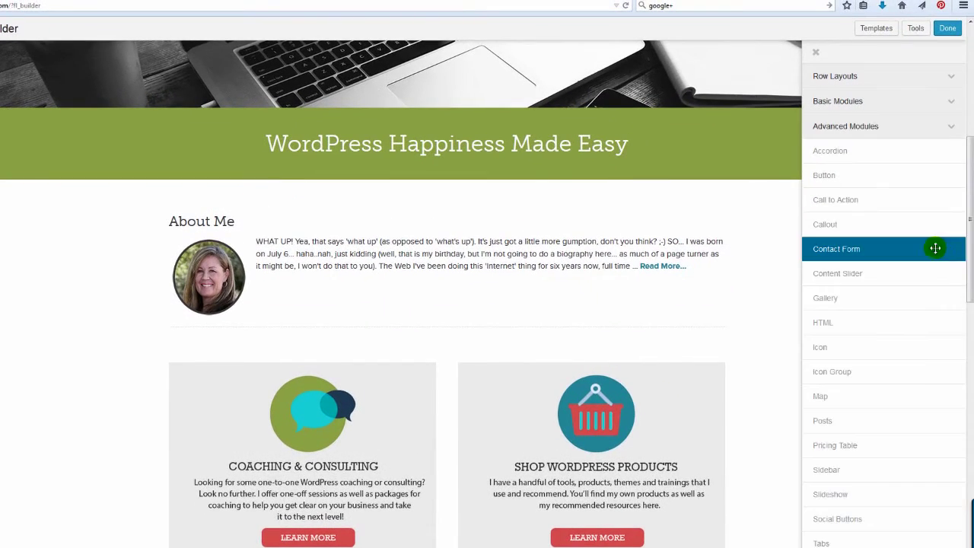
- Look through the advanced modules in the content list and show the available WordPress widgets
scroll(937, 246, "down", 3)
scroll(853, 424, "down", 2)
scroll(914, 266, "up", 5)
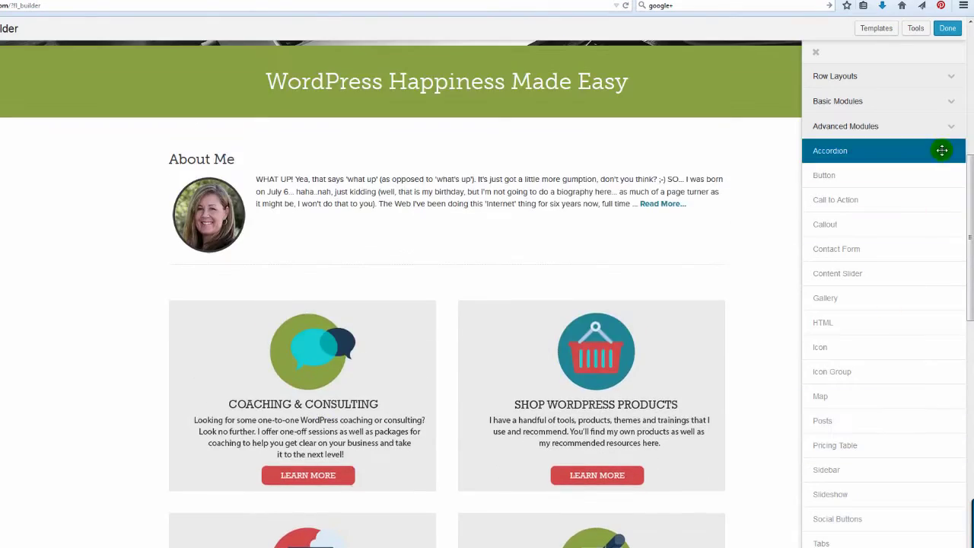
left_click(952, 127)
left_click(949, 152)
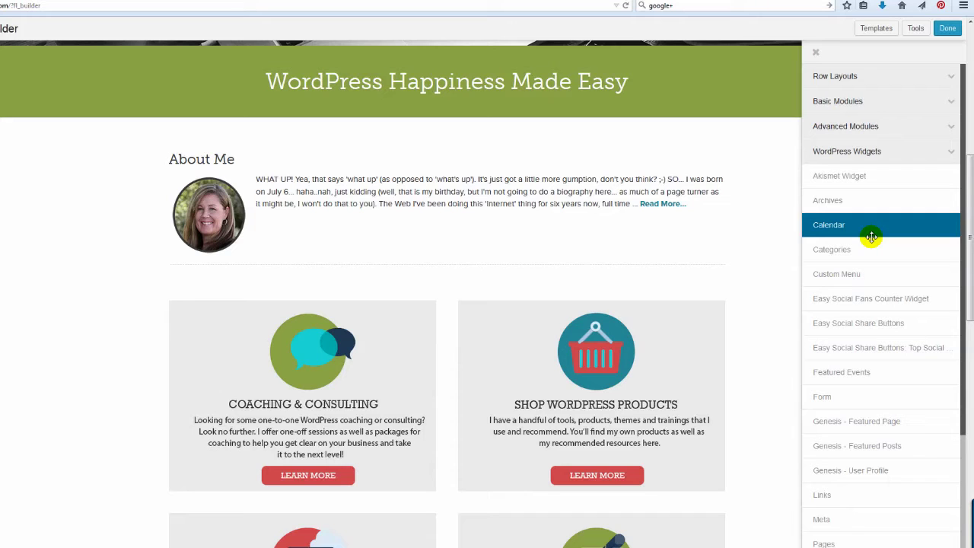
- Open the About Me featured page widget's settings, examine its general, CSS class, display, margin and animation options, and save them
left_click_drag(851, 423, 226, 152)
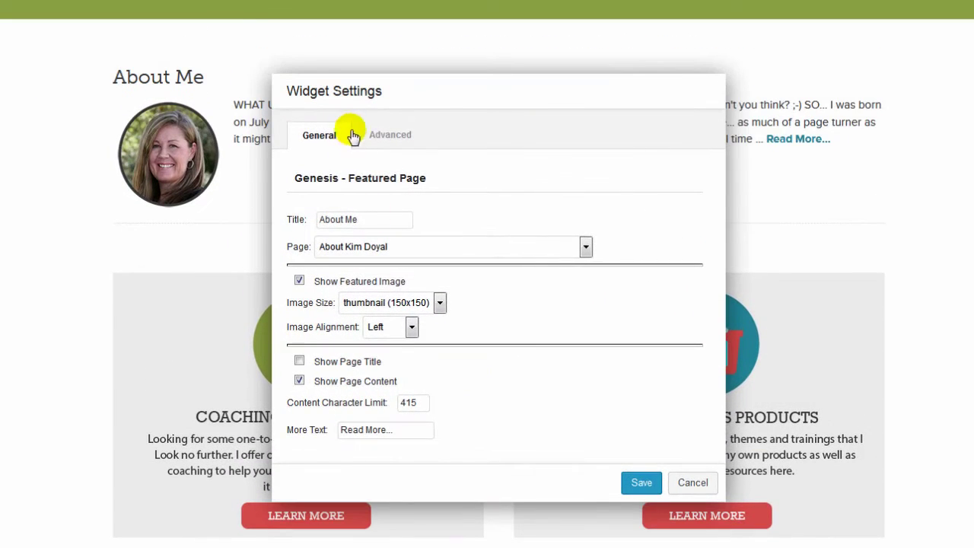
left_click(375, 135)
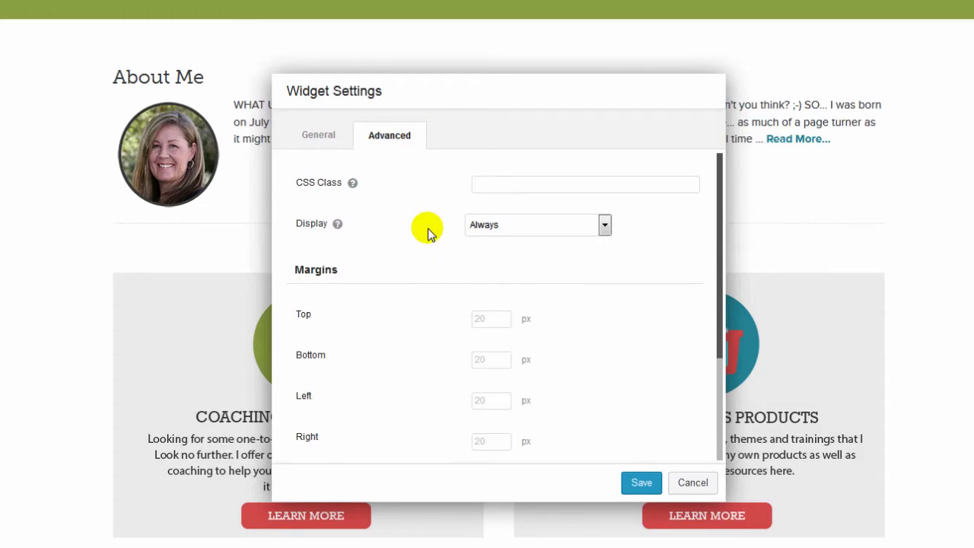
scroll(428, 228, "down", 4)
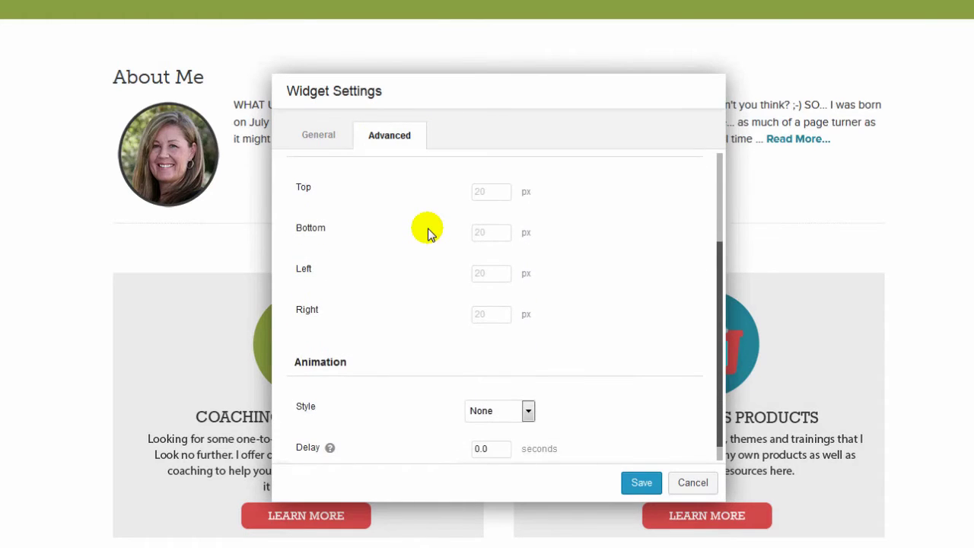
scroll(428, 228, "up", 4)
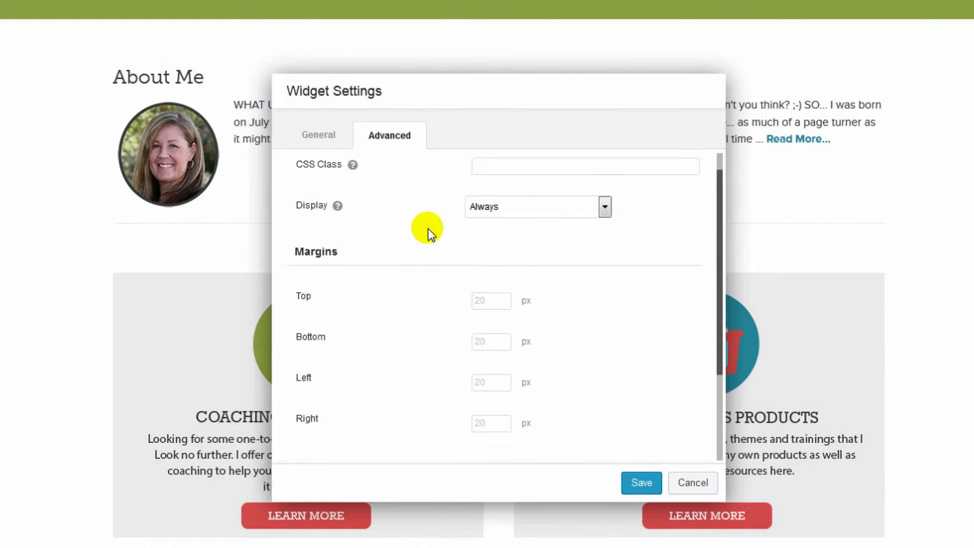
left_click(315, 137)
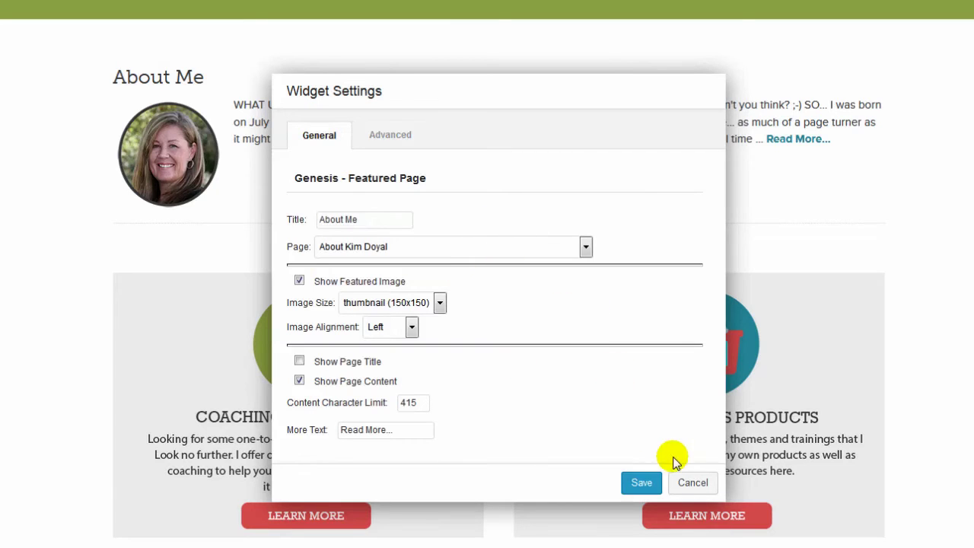
left_click(641, 482)
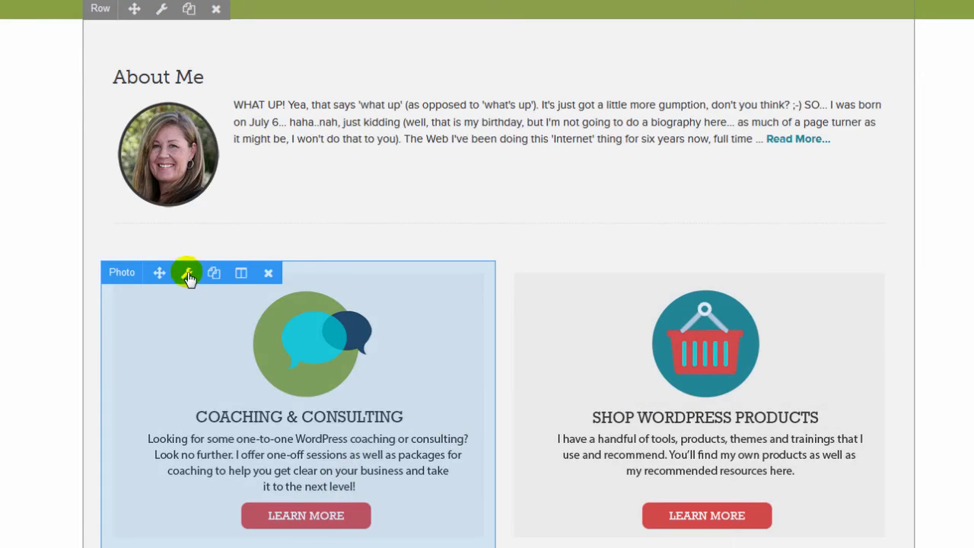
- Open the Coaching & Consulting photo's settings, examine its source, crop, alignment, caption and link options, and save them
left_click(188, 274)
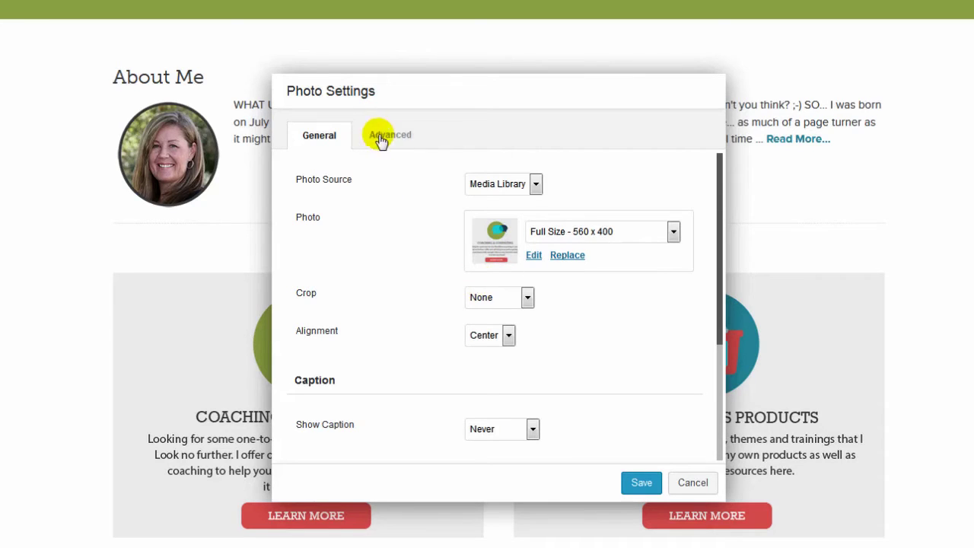
scroll(435, 261, "down", 3)
scroll(434, 261, "down", 2)
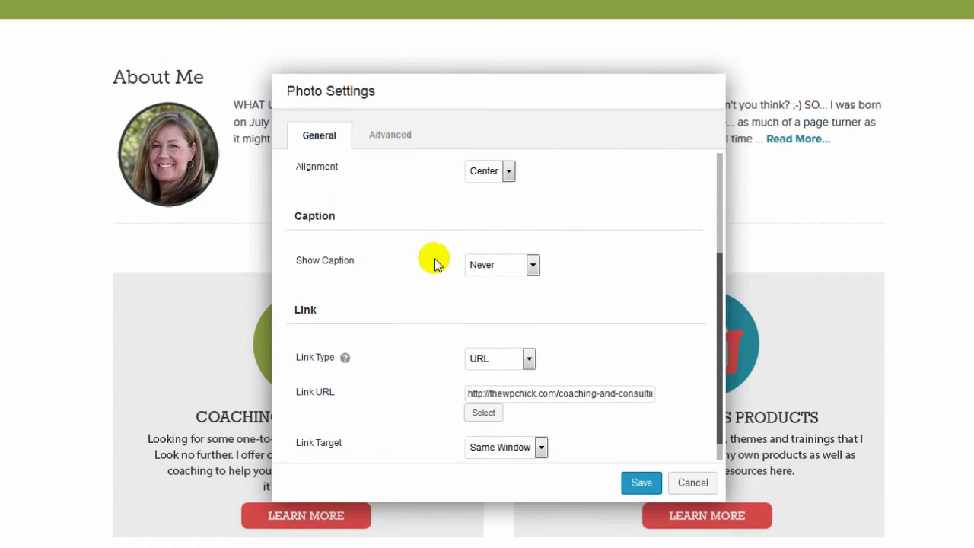
left_click(642, 486)
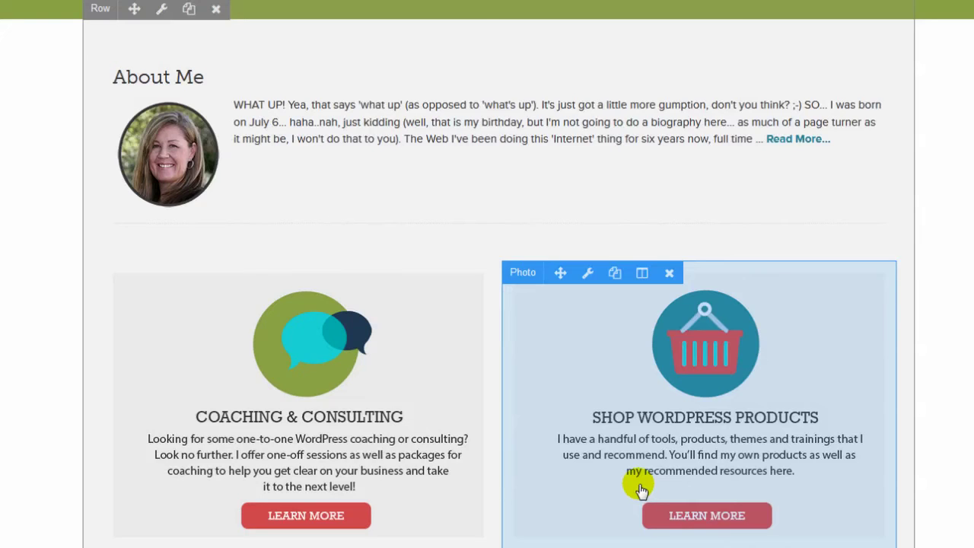
- Open the Latest Podcast Episode widget's settings, examine its featured posts options, and close them
scroll(639, 484, "down", 2)
scroll(533, 518, "up", 1)
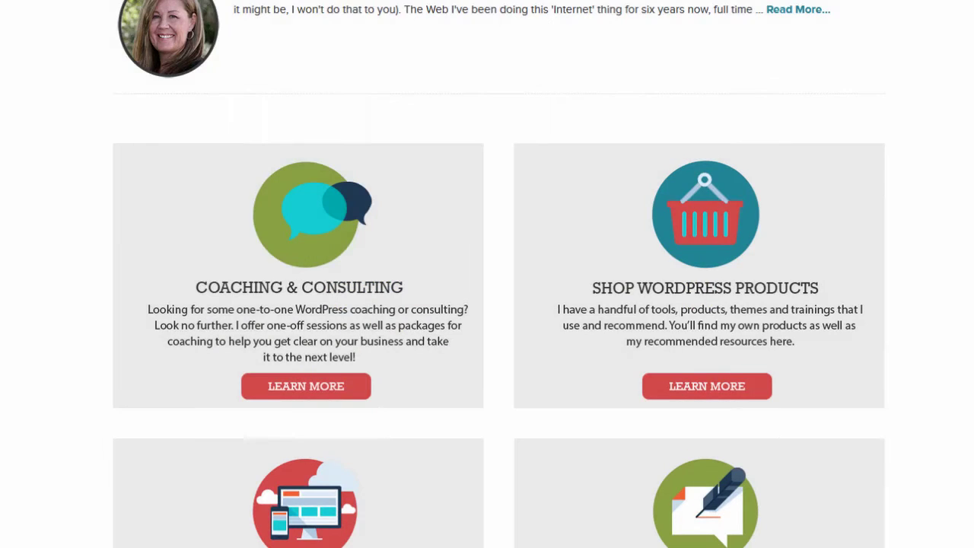
scroll(404, 279, "down", 6)
mouse_move(731, 372)
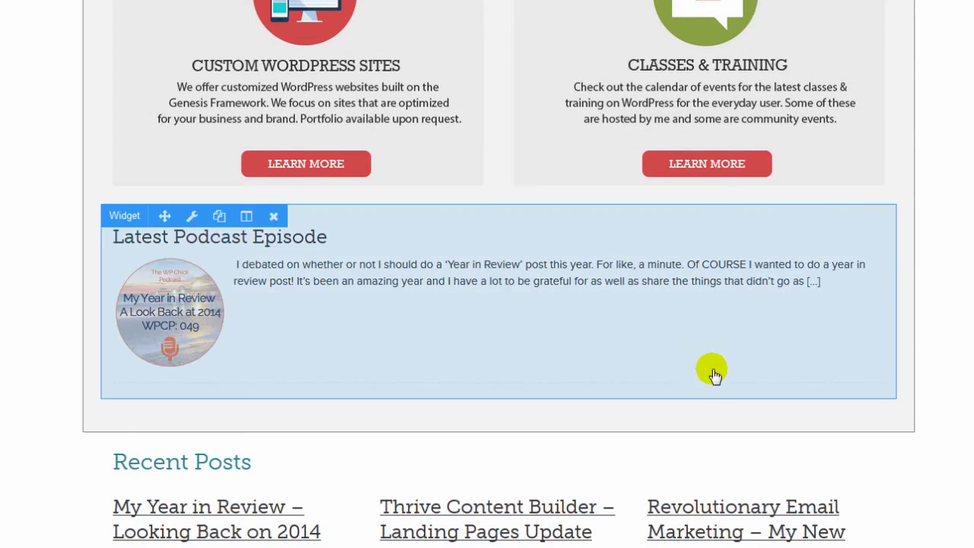
left_click(193, 216)
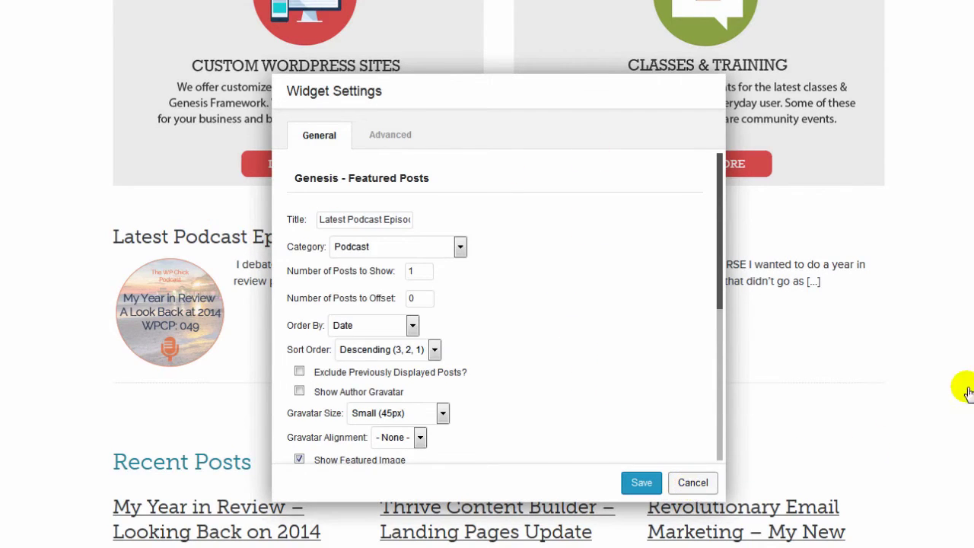
key("Escape")
- Open the first Recent Posts widget's settings, examine its category, number of posts and offset beside the three posts, and save them
scroll(898, 337, "down", 1)
mouse_move(347, 366)
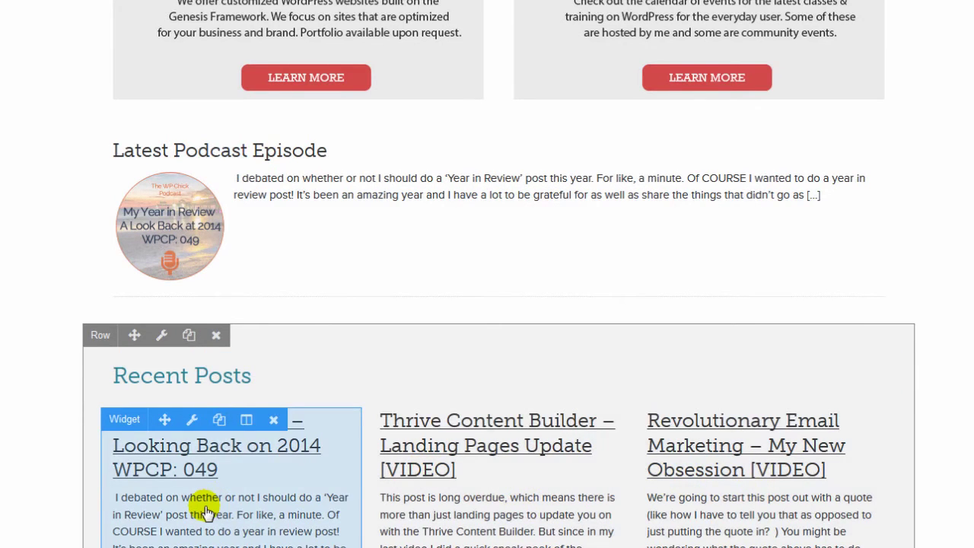
left_click(192, 421)
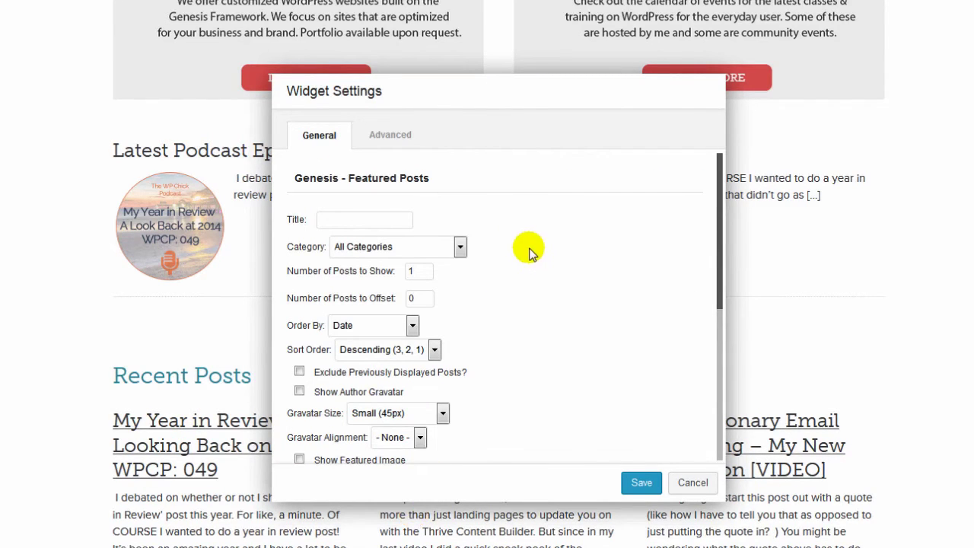
scroll(531, 249, "down", 2)
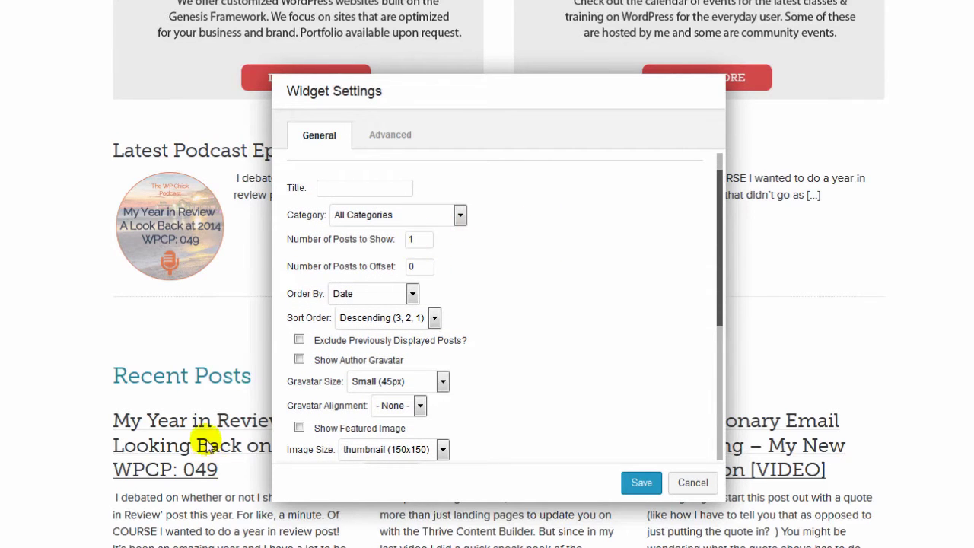
left_click_drag(469, 98, 861, 80)
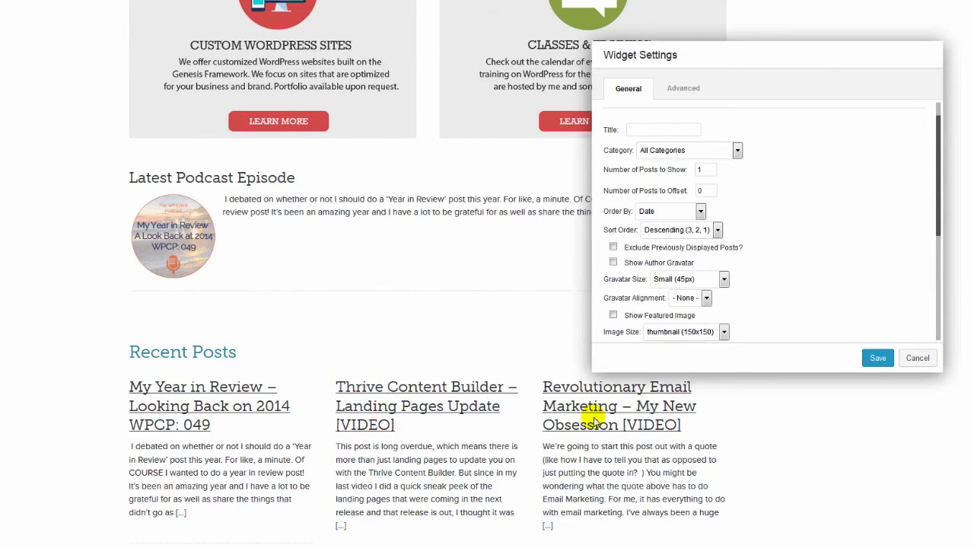
left_click_drag(722, 55, 568, 115)
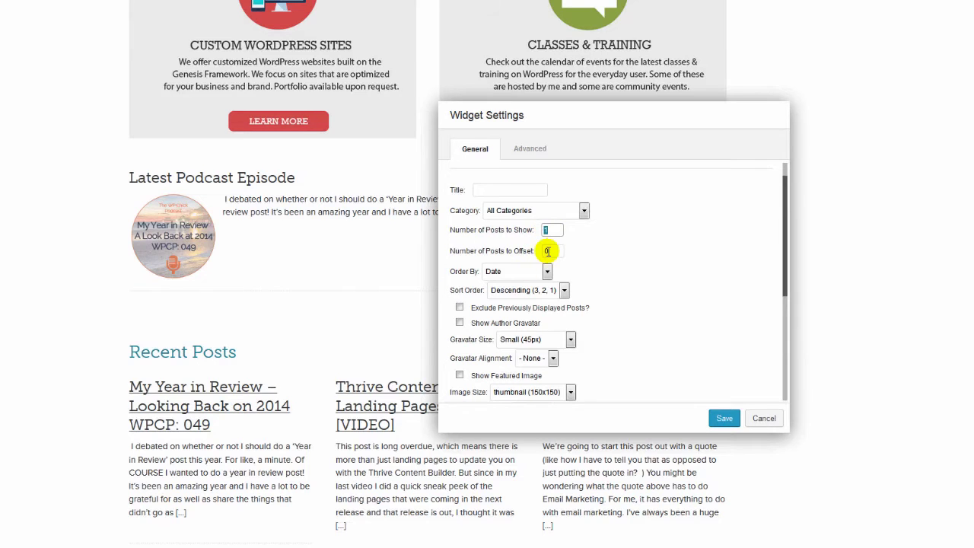
left_click(725, 426)
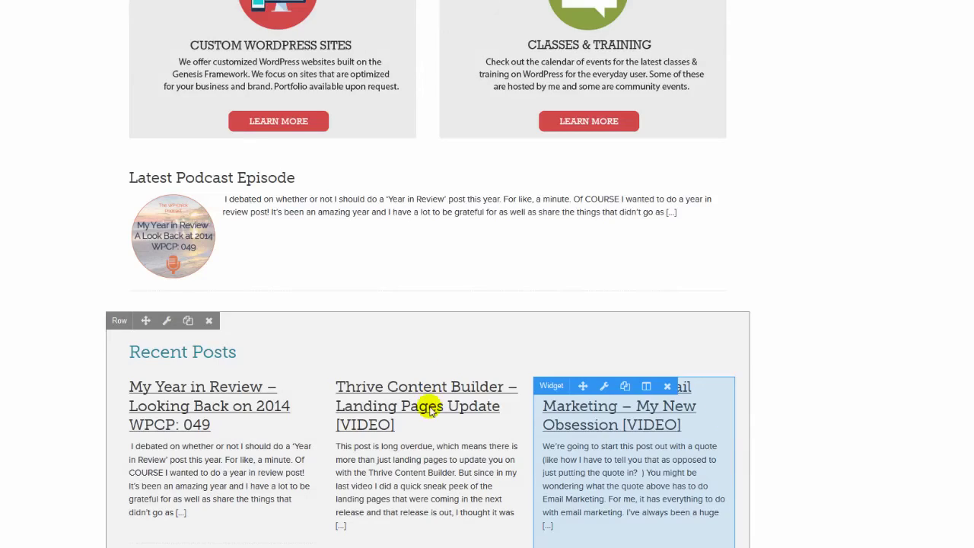
- Check the number of posts and offset settings of the second and third Recent Posts widgets, closing each without saving
scroll(411, 399, "down", 1)
scroll(403, 381, "up", 1)
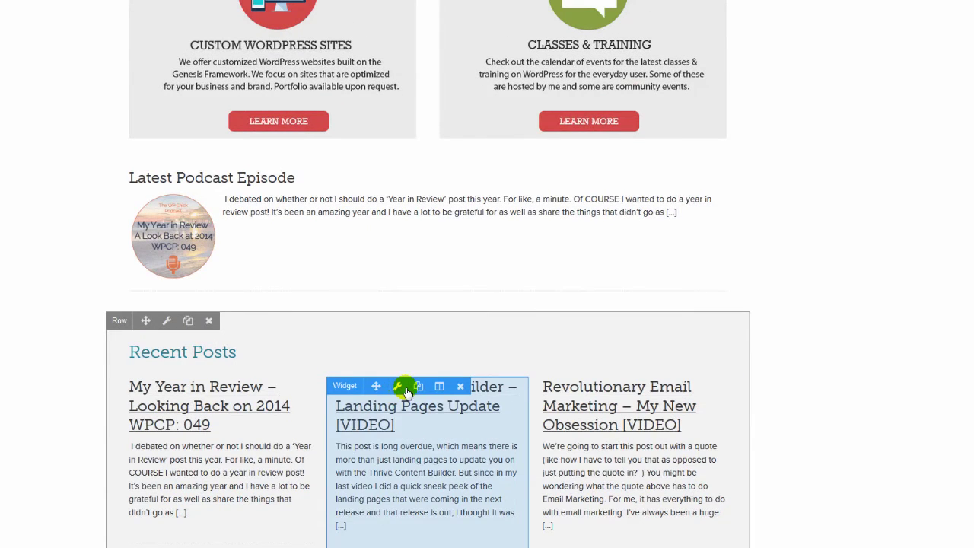
left_click(406, 389)
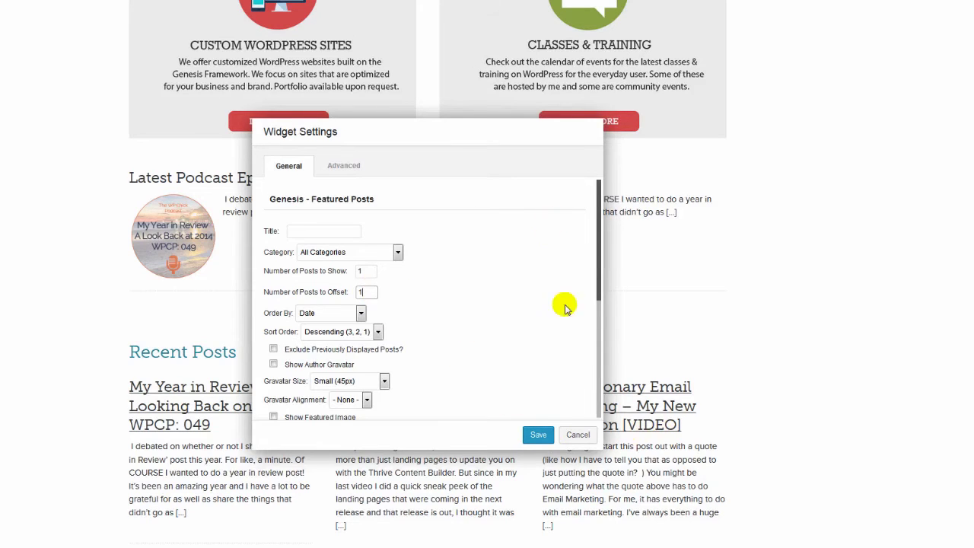
left_click(577, 434)
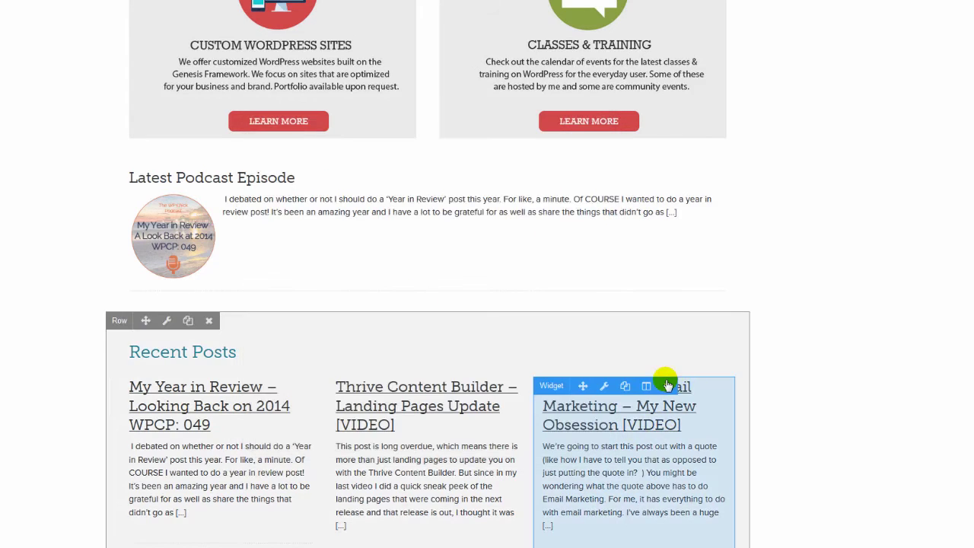
left_click(604, 388)
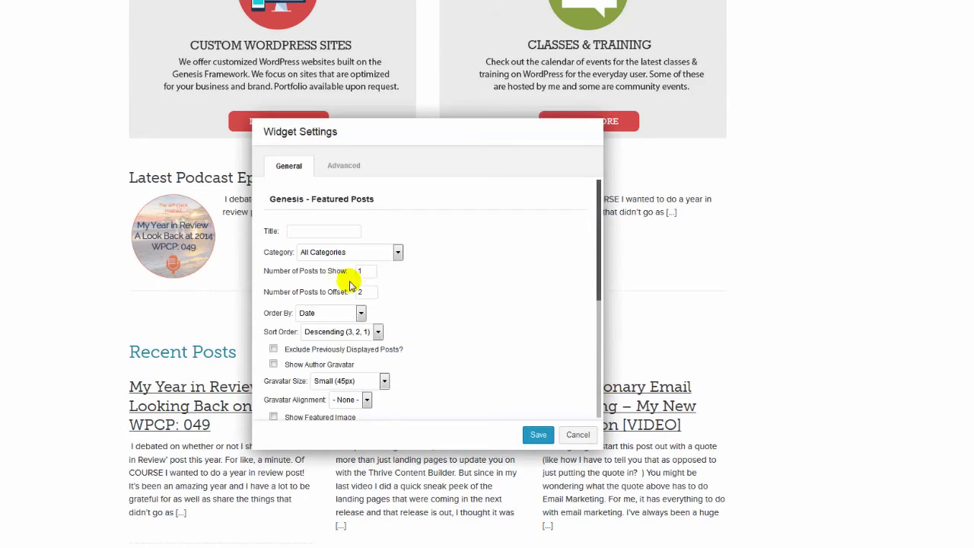
left_click(578, 434)
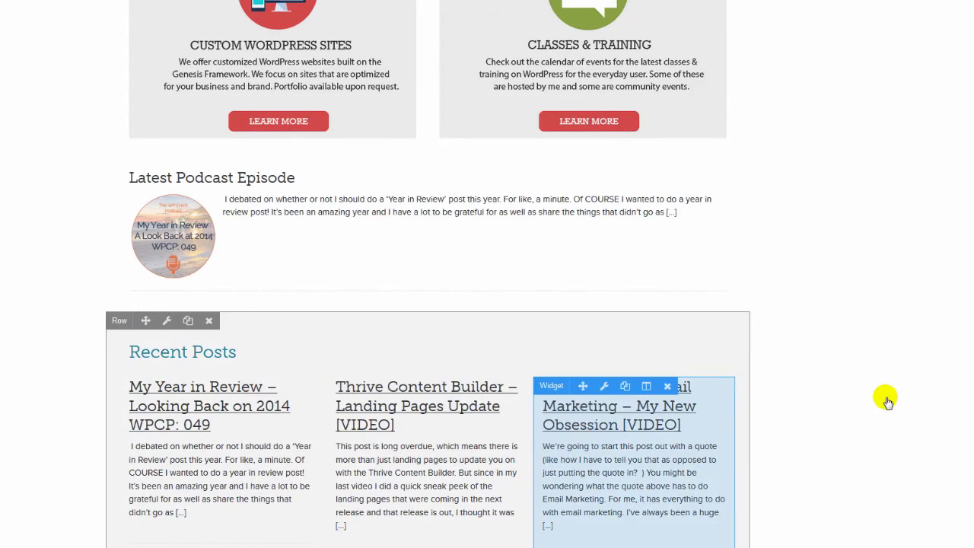
- Open the settings of the "TOP 10 Tools" call to action and examine its heading, text, heading structure and color options
scroll(864, 408, "down", 3)
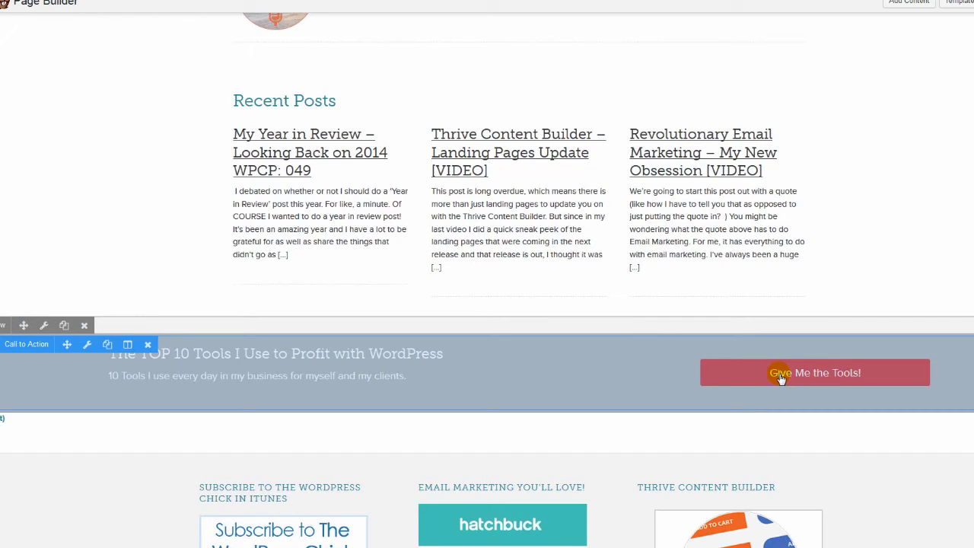
left_click(87, 344)
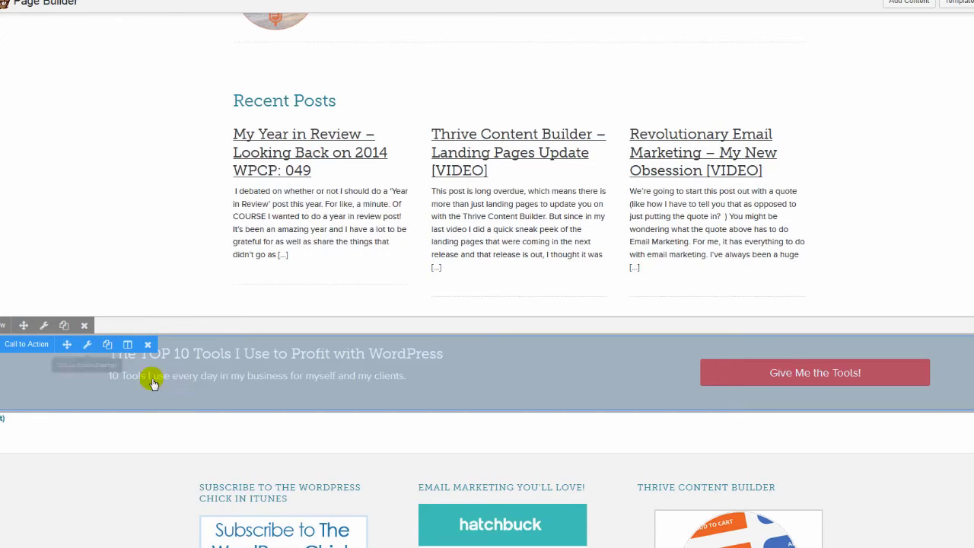
left_click(87, 344)
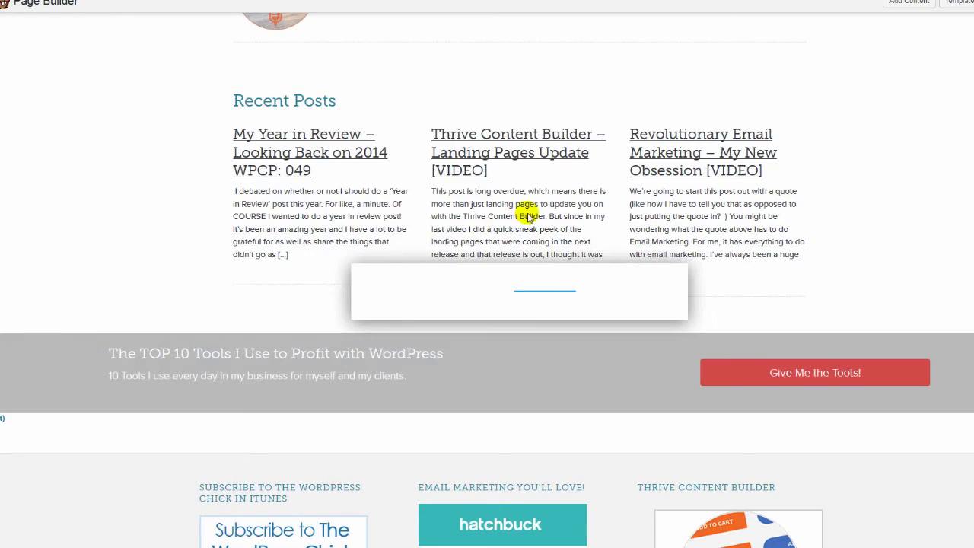
left_click_drag(550, 147, 893, 29)
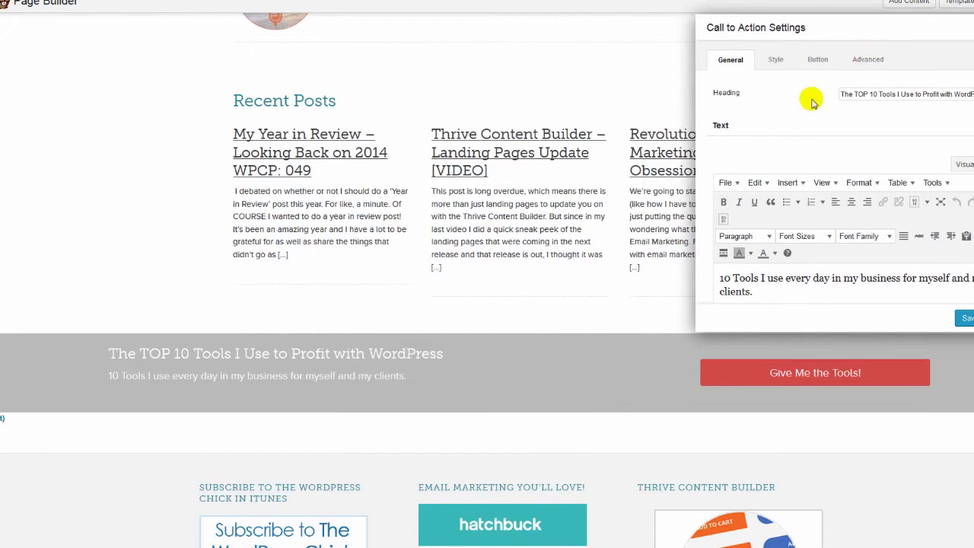
left_click(775, 60)
scroll(815, 174, "down", 2)
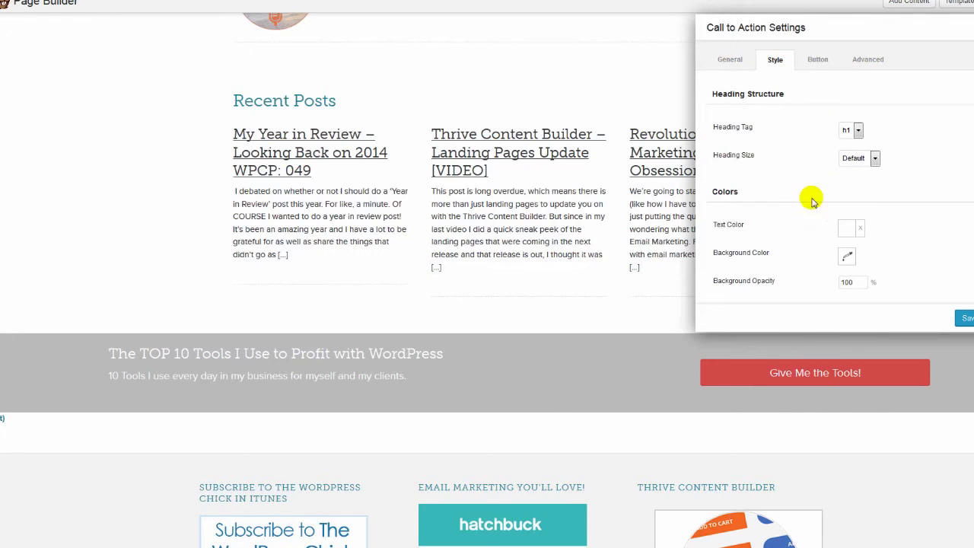
- View the live home page alongside the call to action's button settings and examine the button's link and color options
left_click(821, 59)
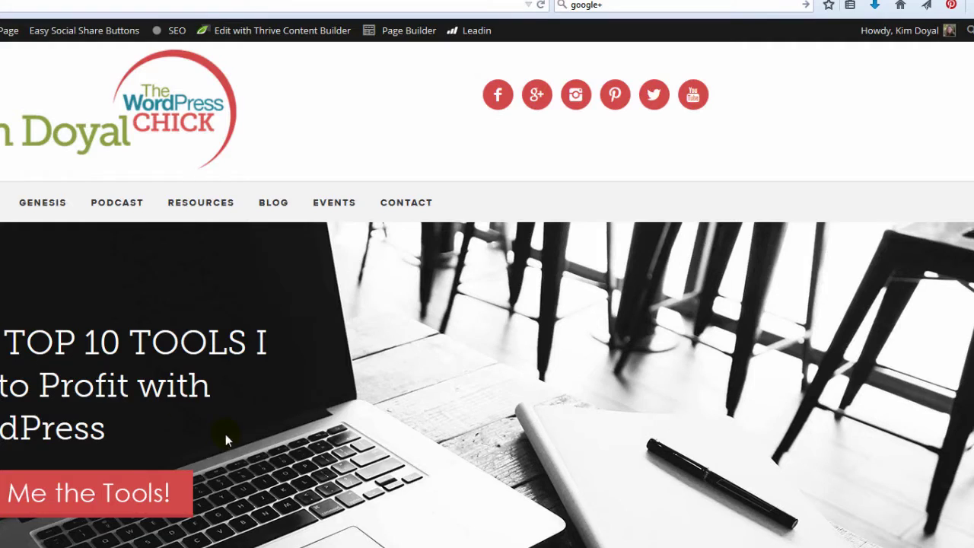
scroll(224, 435, "down", 15)
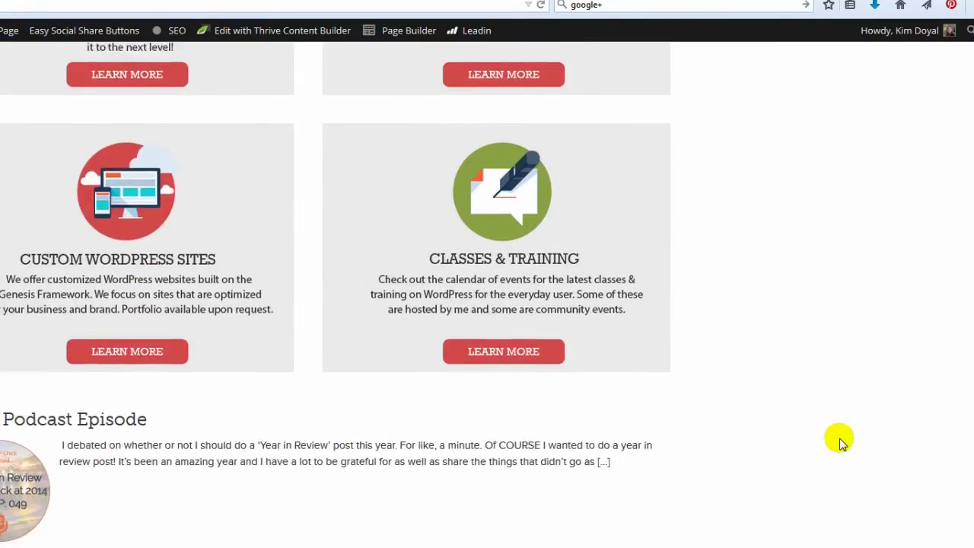
scroll(840, 442, "down", 5)
left_click(653, 474)
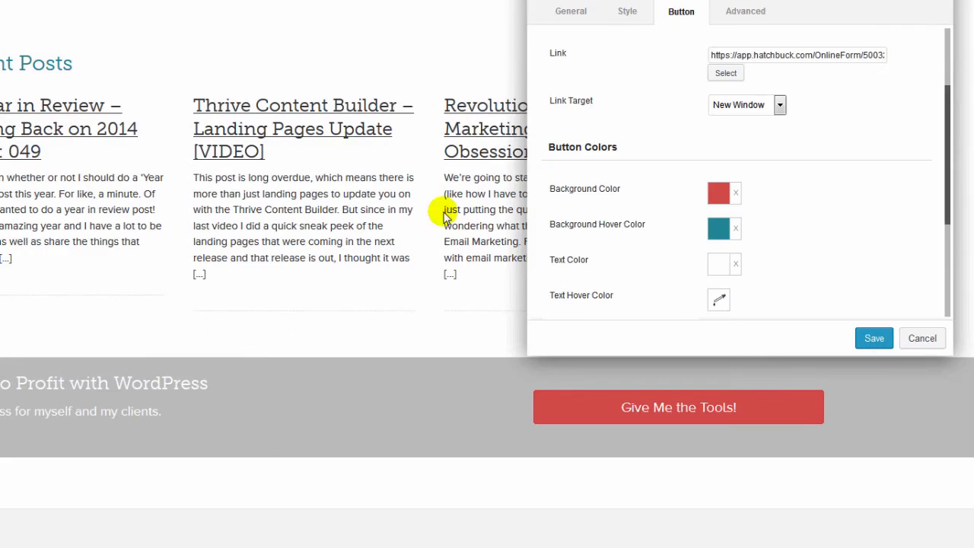
- Try left and right margins of 220 px in the call to action's advanced settings
left_click(747, 14)
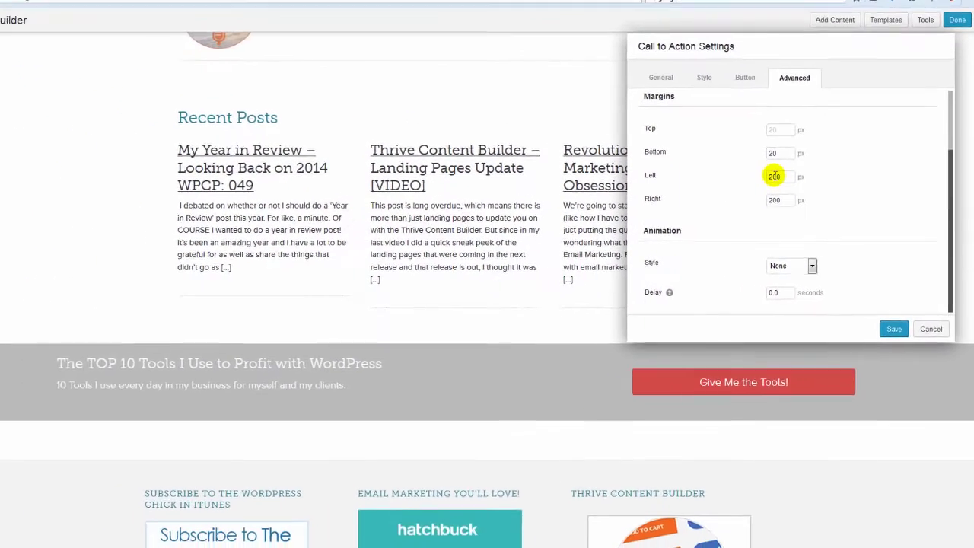
double_click(719, 139)
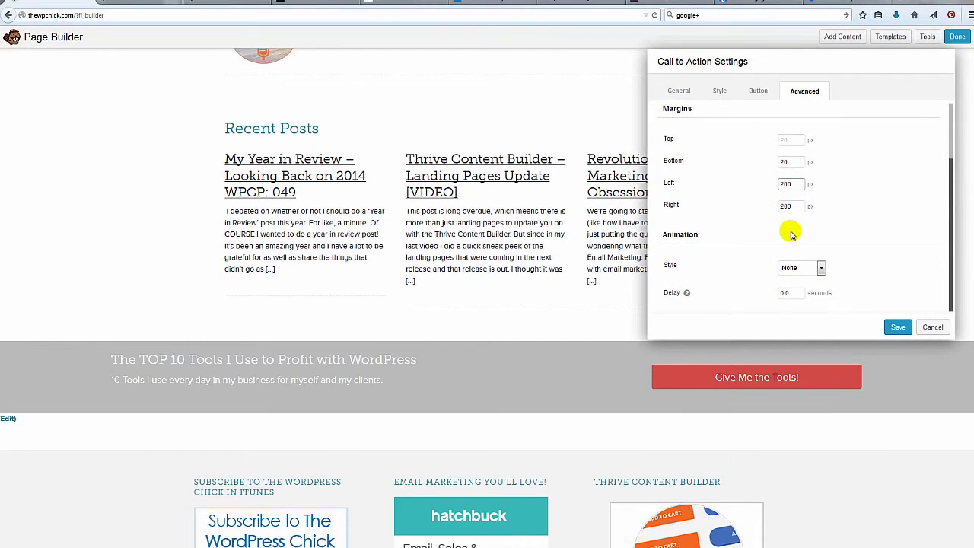
type("220")
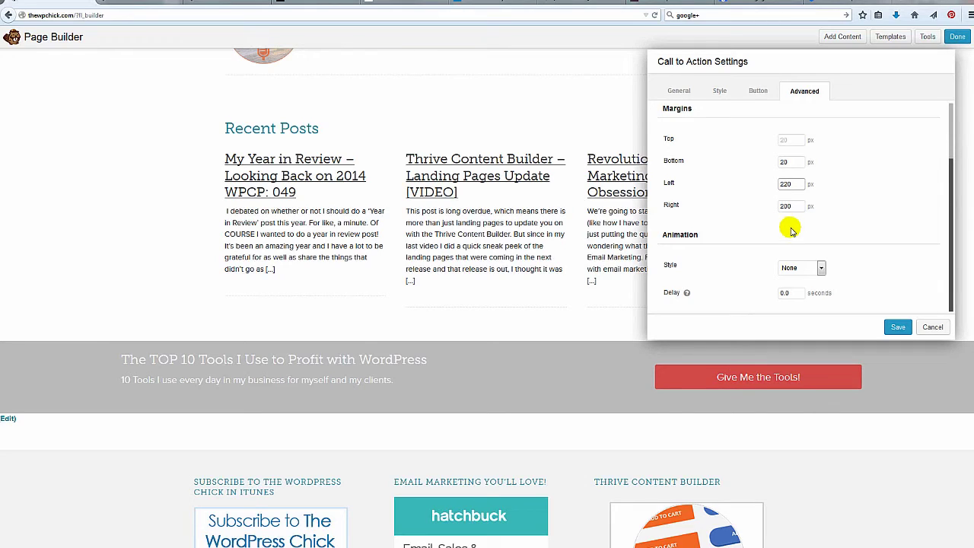
type("2")
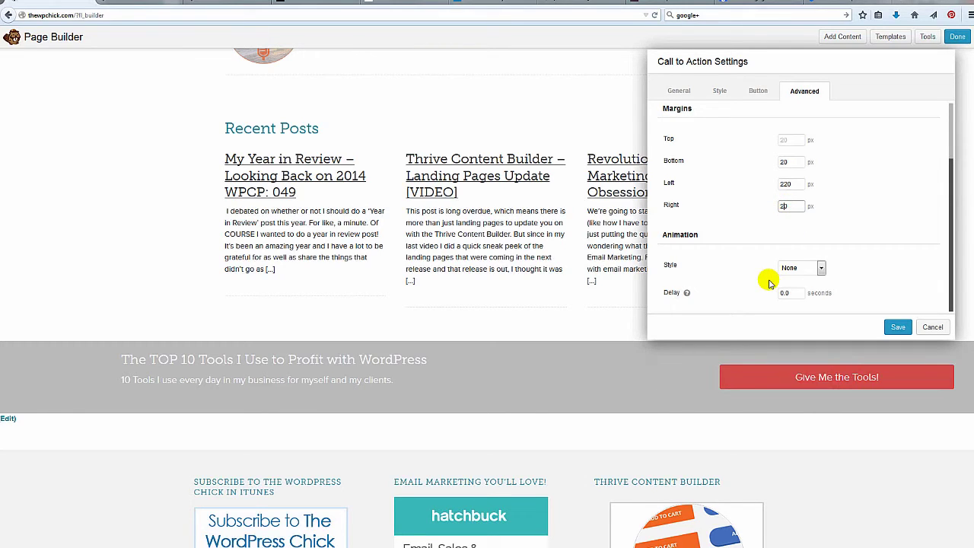
type("20")
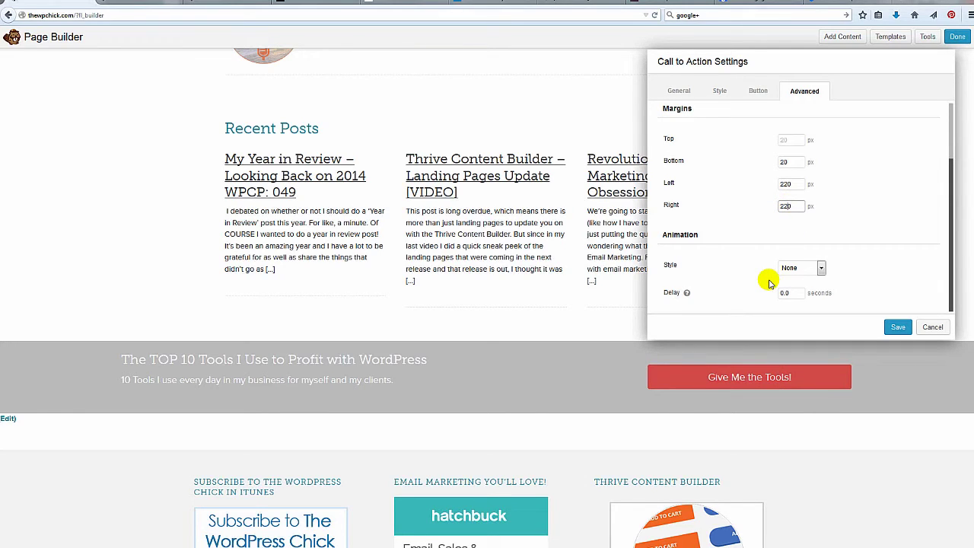
- Set both the right and left margins of the call to action to 250 px
key("BackSpace")
key("BackSpace")
type("50")
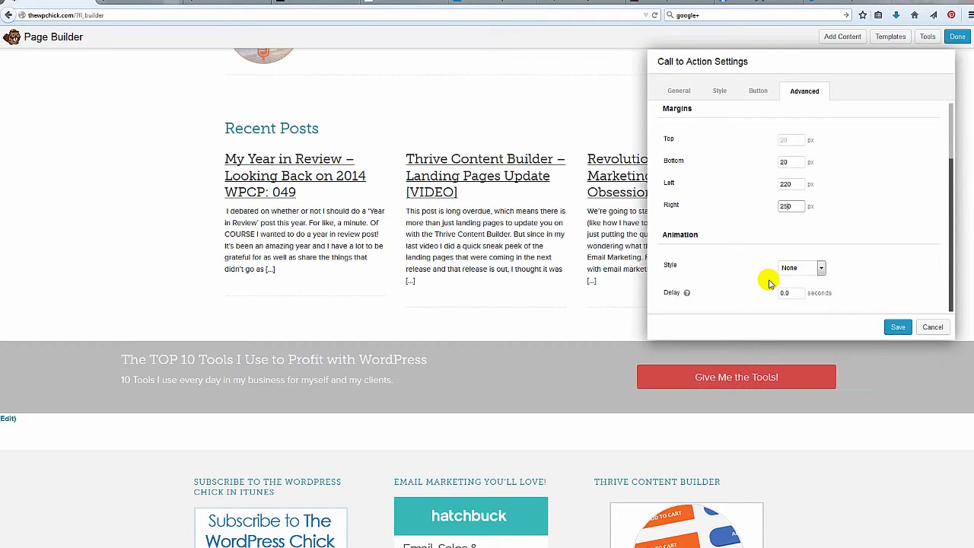
left_click(787, 182)
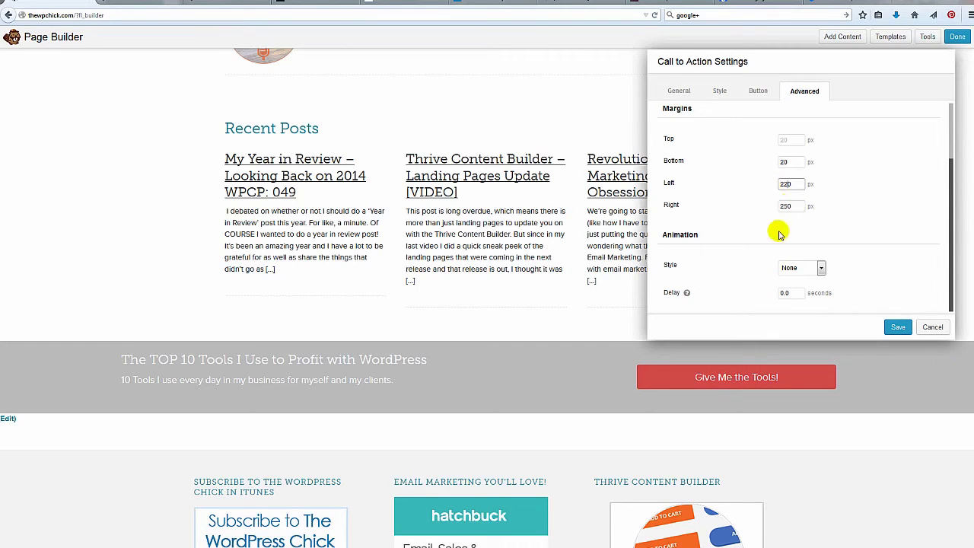
key("BackSpace")
key("BackSpace")
type("50")
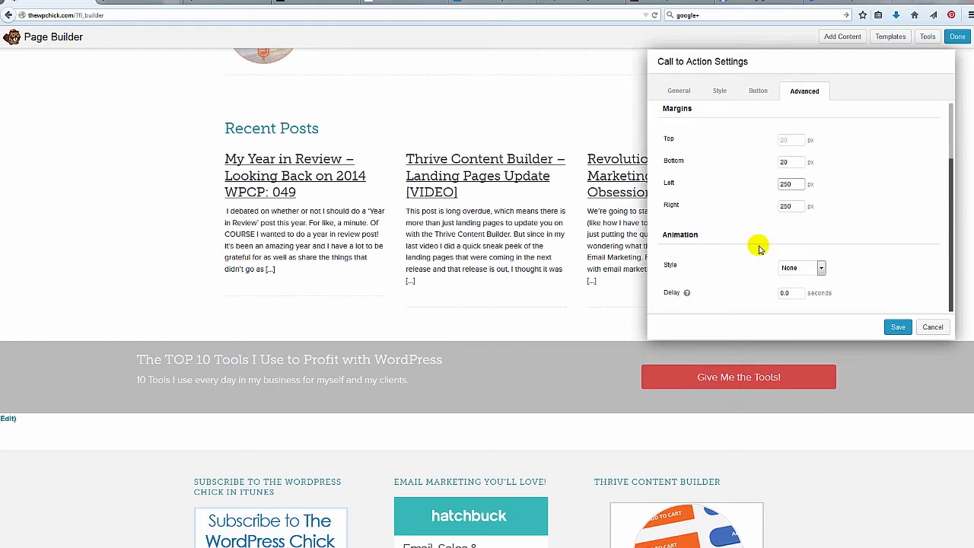
- Save the call to action settings, finish editing the home page and publish the changes
left_click(898, 328)
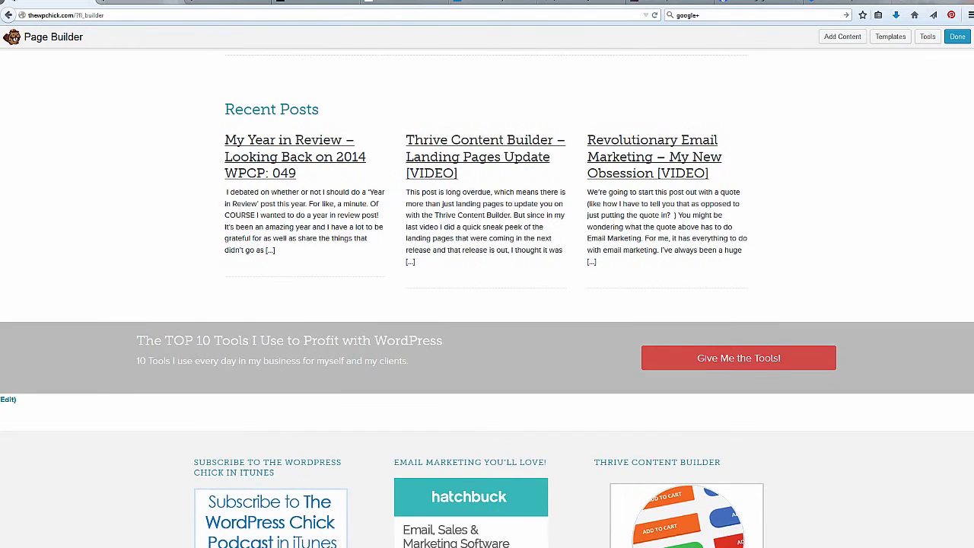
left_click(960, 39)
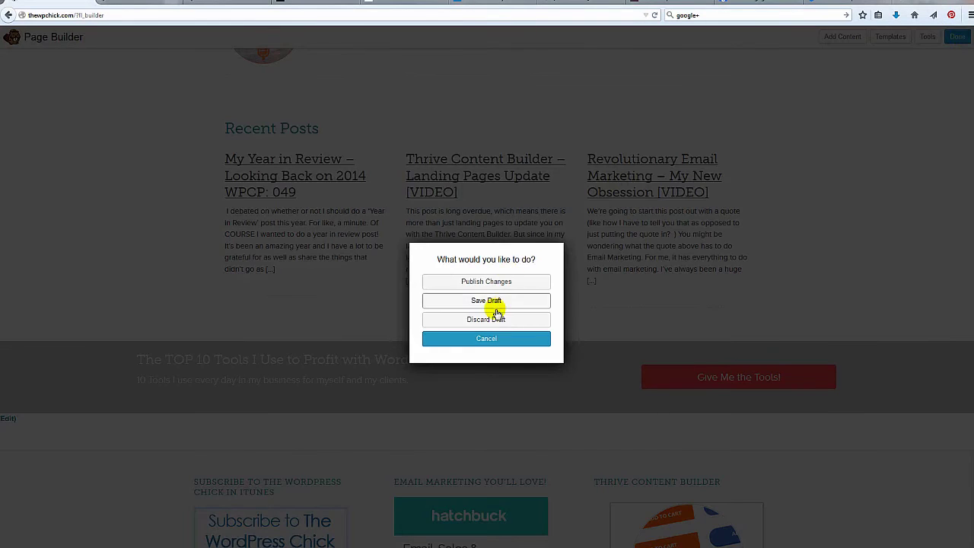
left_click(500, 281)
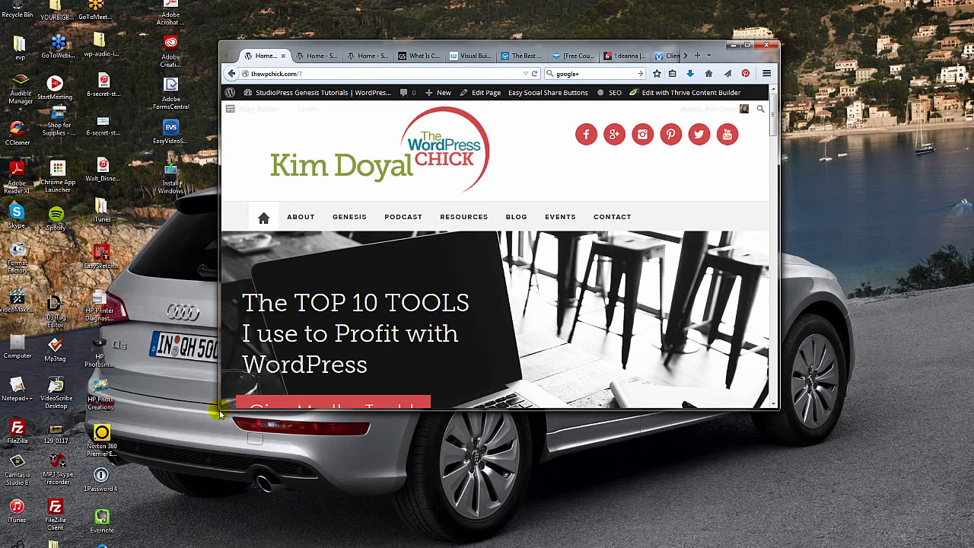
- Check the call to action's layout on the live home page in a smaller browser window, dismissing the opt-in pop-up, and maximize the window again
left_click_drag(775, 406, 883, 546)
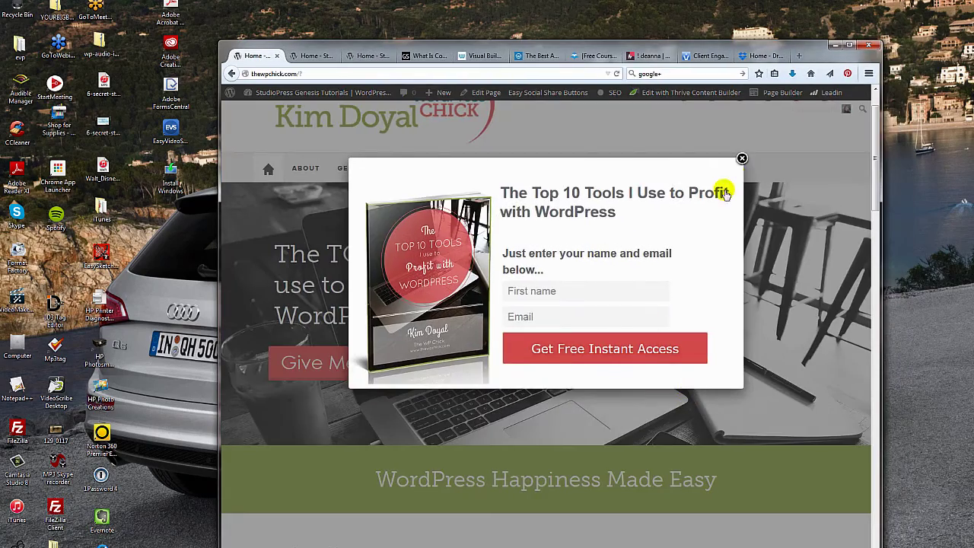
left_click(741, 158)
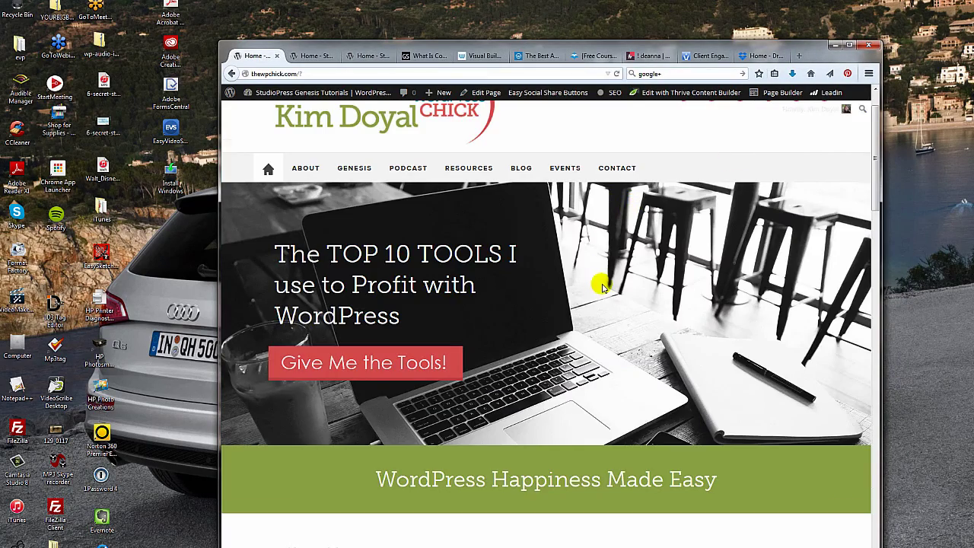
scroll(602, 288, "down", 15)
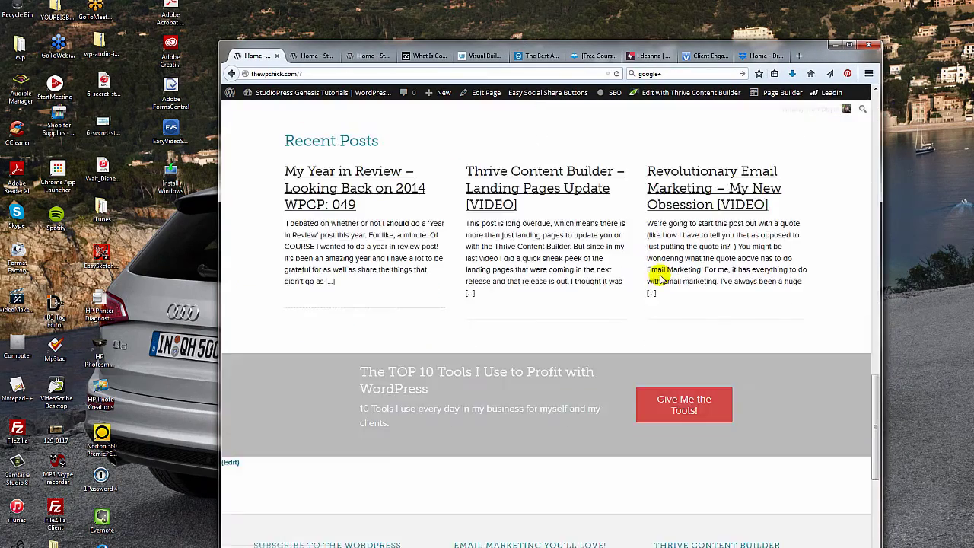
scroll(661, 279, "down", 1)
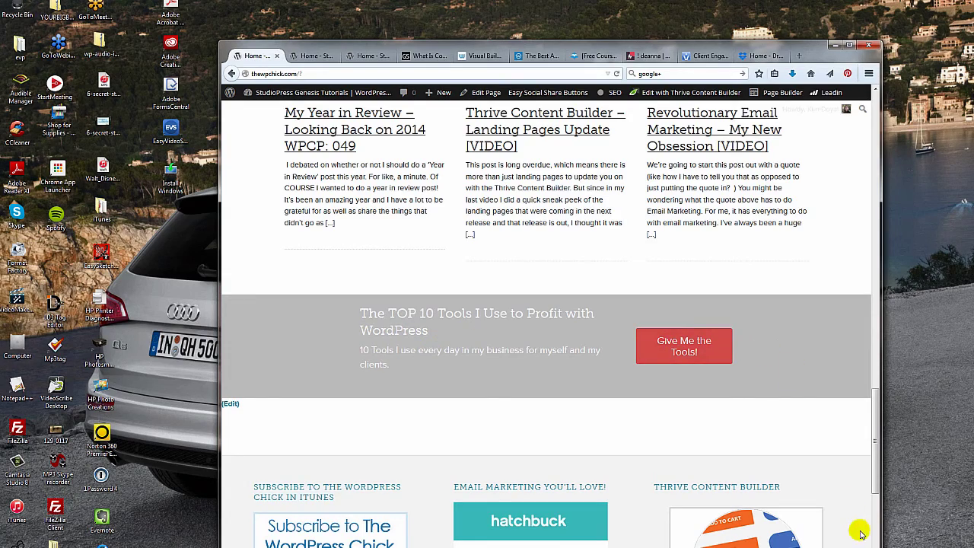
left_click_drag(877, 545, 849, 518)
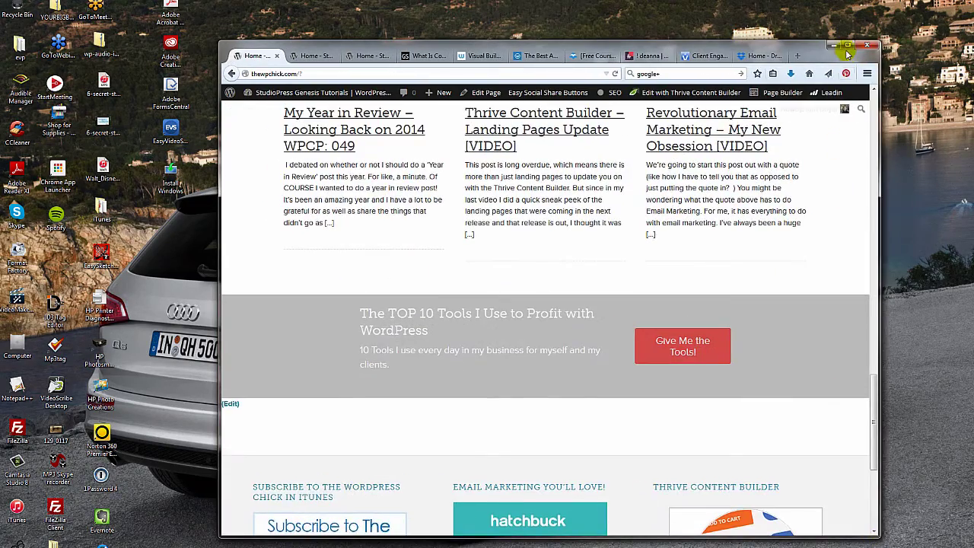
double_click(841, 52)
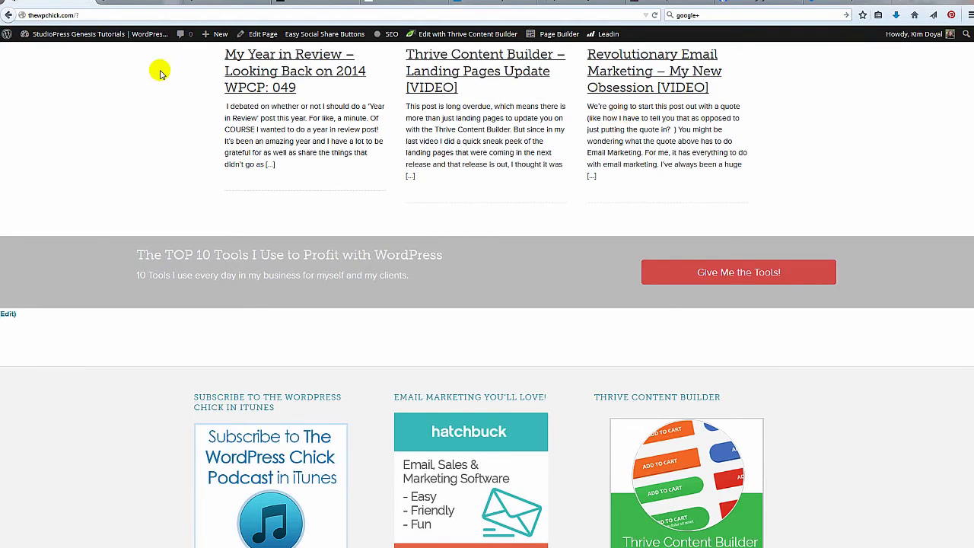
- Go to the last page of the dashboard's Pages list and open WP Chick Resources in Page Builder
mouse_move(76, 35)
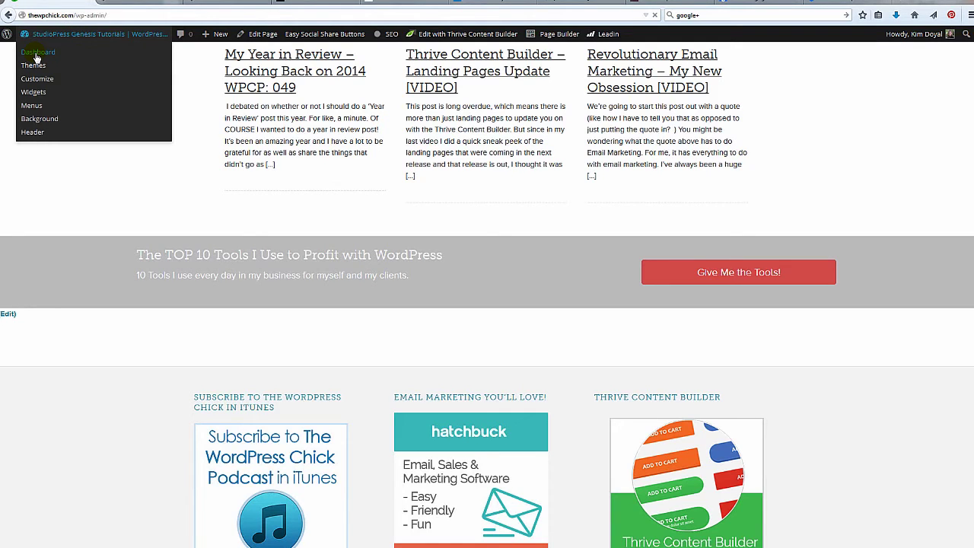
left_click(36, 55)
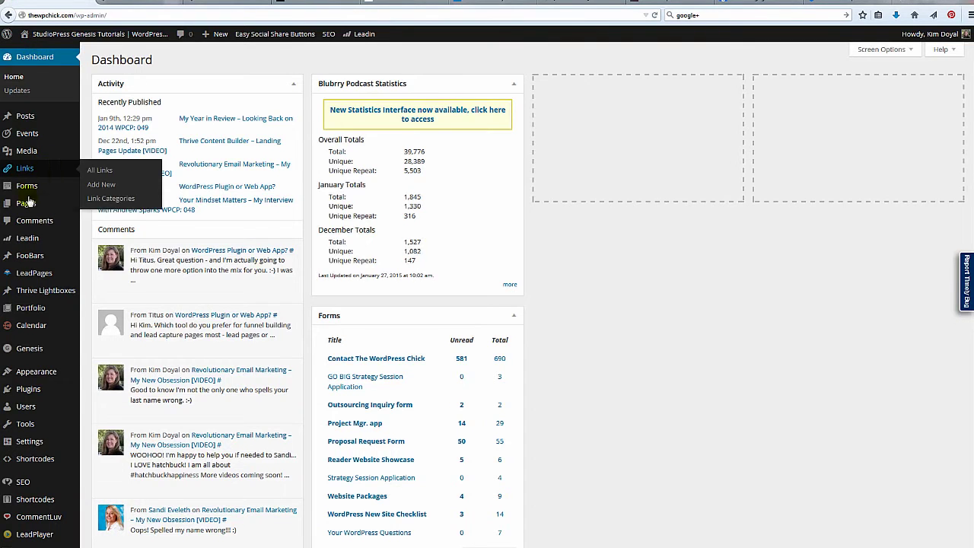
left_click(102, 206)
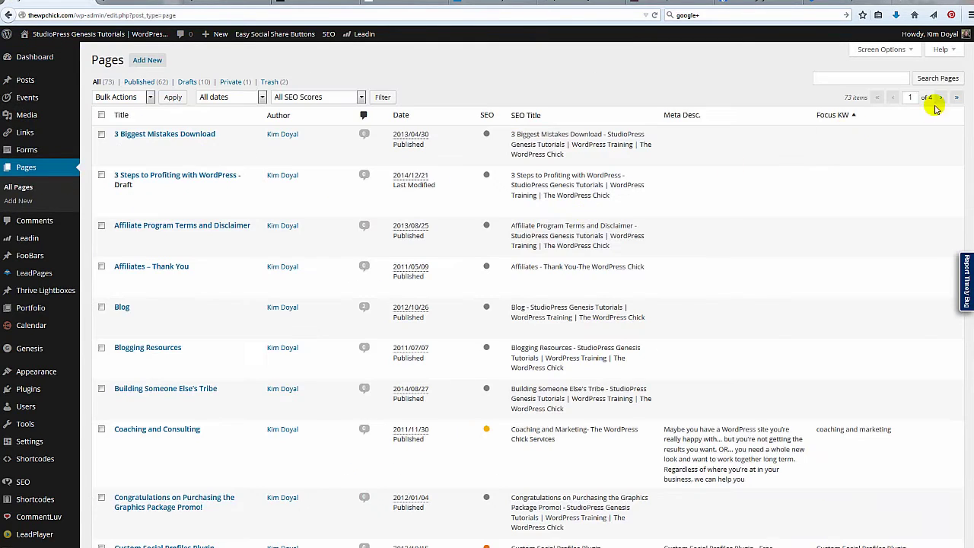
left_click(957, 98)
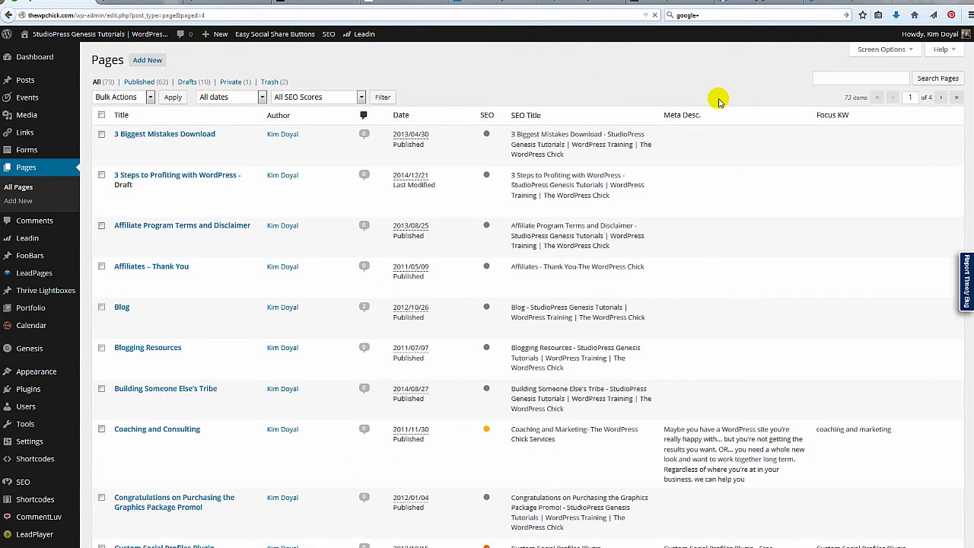
scroll(372, 351, "down", 3)
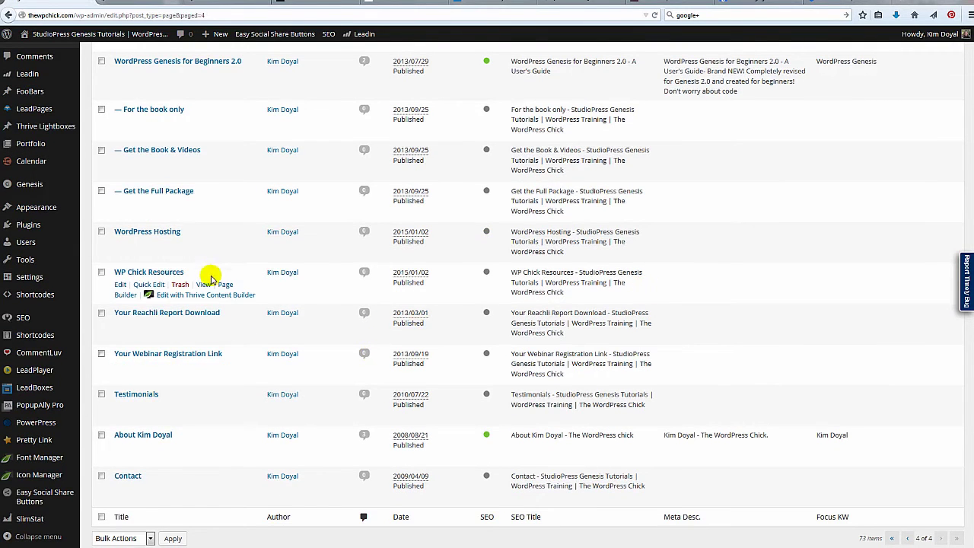
left_click(126, 295)
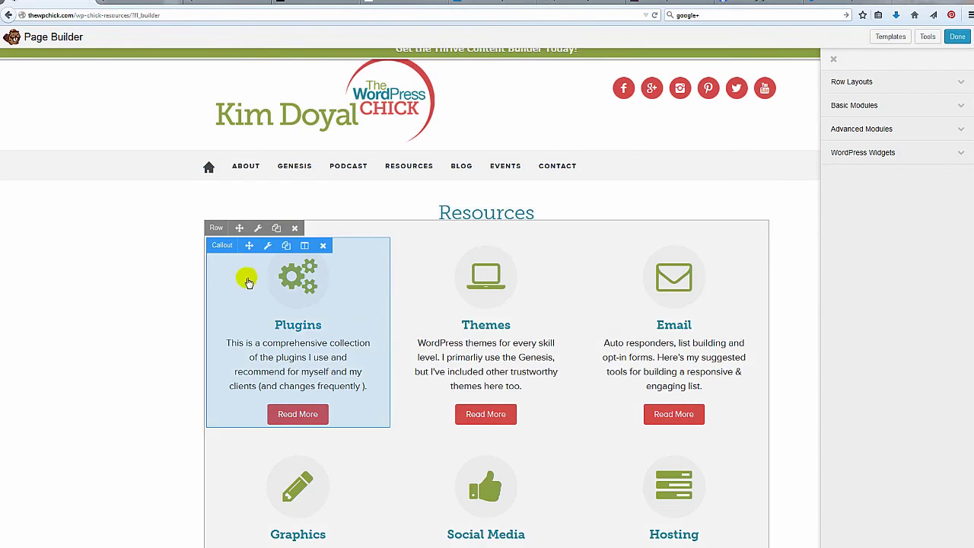
- Expand the Advanced Modules, open the Plugins callout's settings beside the content and examine its heading and text
left_click(959, 132)
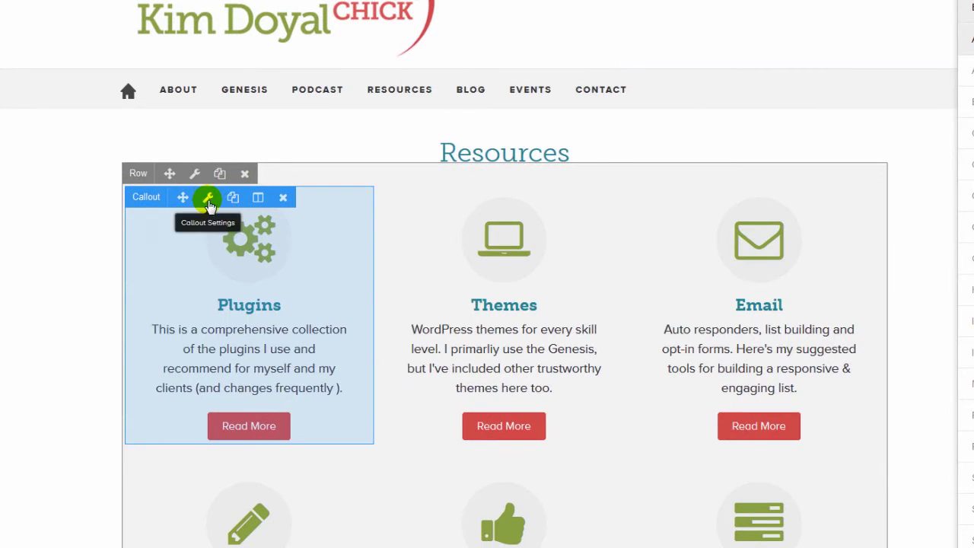
left_click(209, 200)
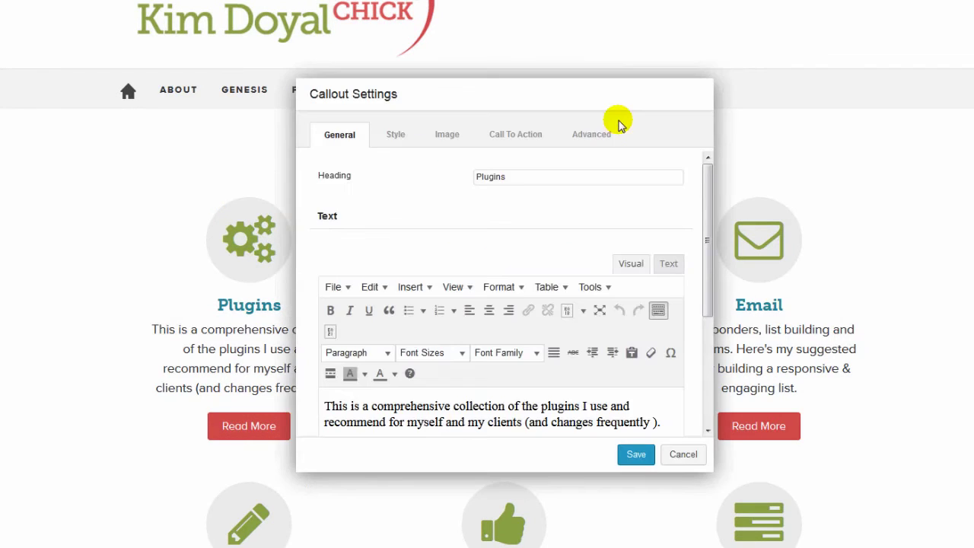
left_click_drag(552, 91, 841, 22)
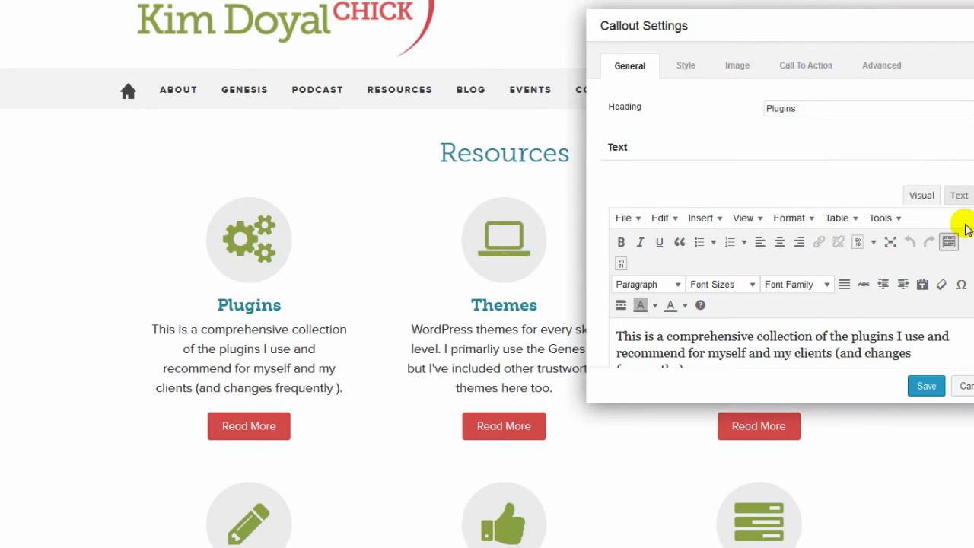
scroll(623, 306, "down", 5)
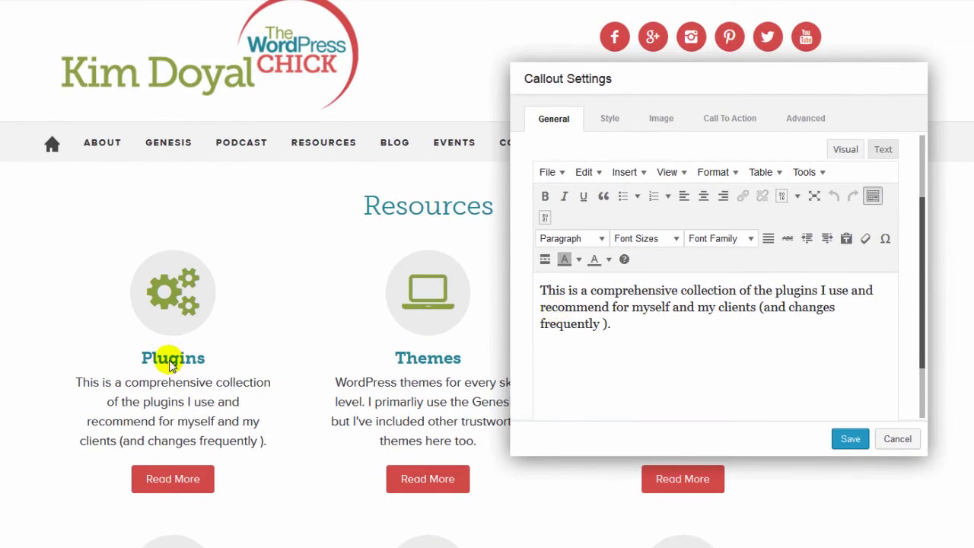
- Examine the Plugins callout's style options, try a custom heading size of 28 px and set it back to 24 px
left_click(608, 122)
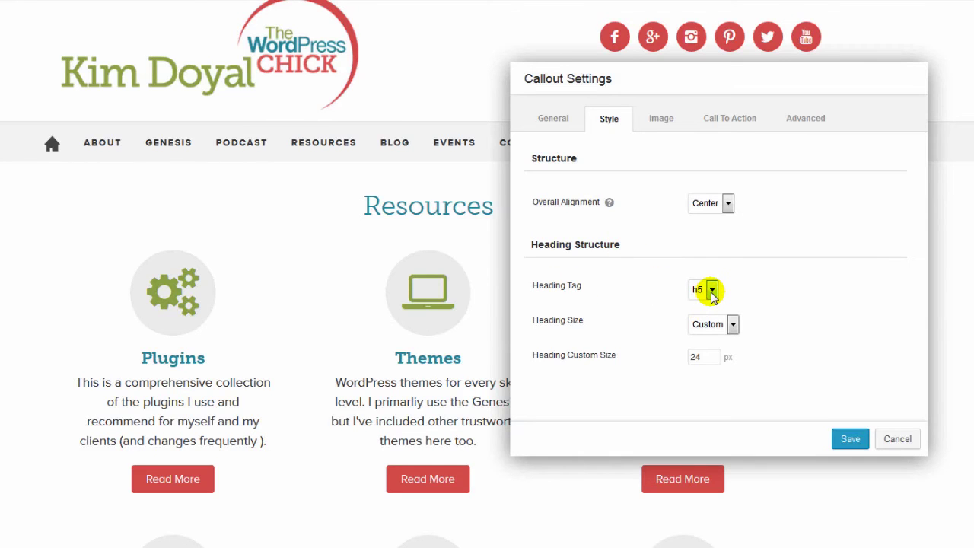
scroll(765, 251, "down", 1)
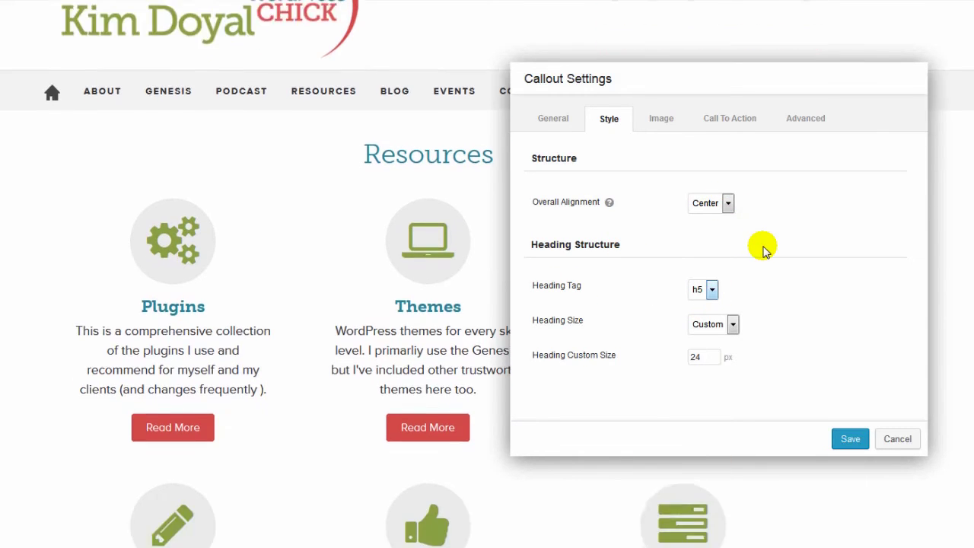
scroll(766, 246, "down", 2)
scroll(766, 246, "up", 3)
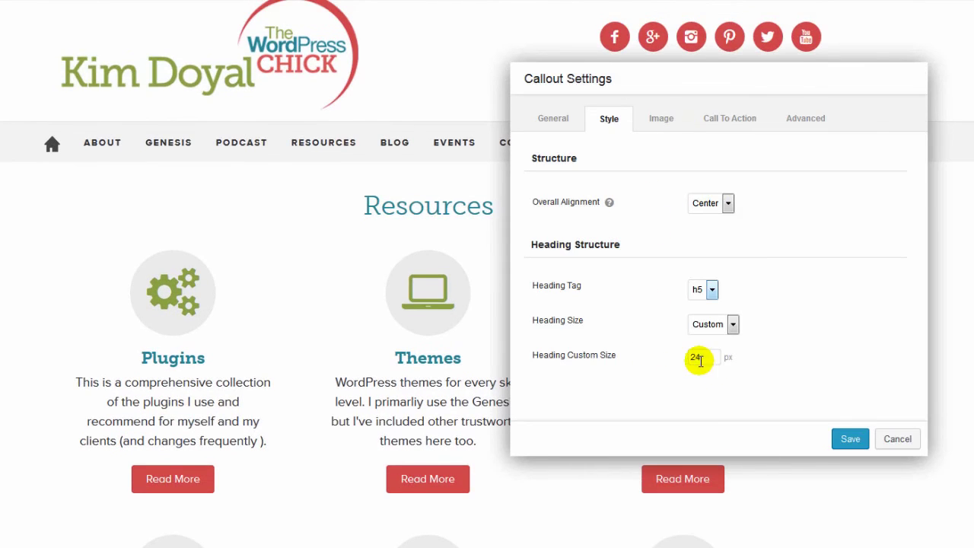
type("8")
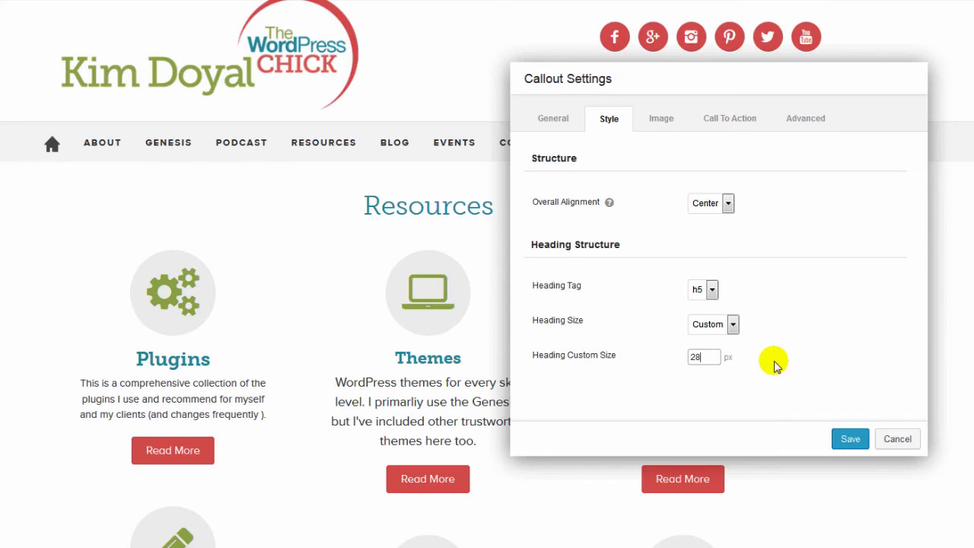
key("BackSpace")
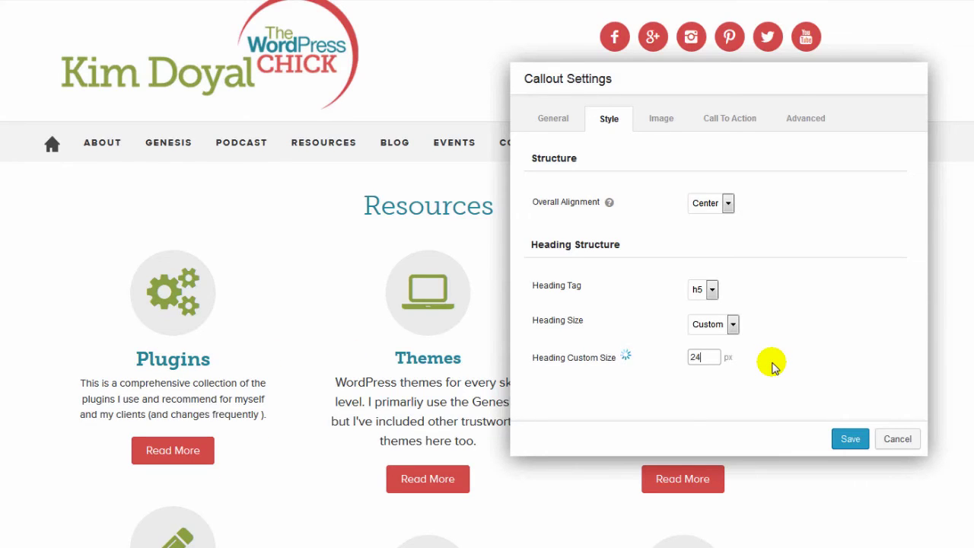
- Examine the Plugins callout's image options, from the icon and its position to the icon colors, gradient and size
left_click(661, 118)
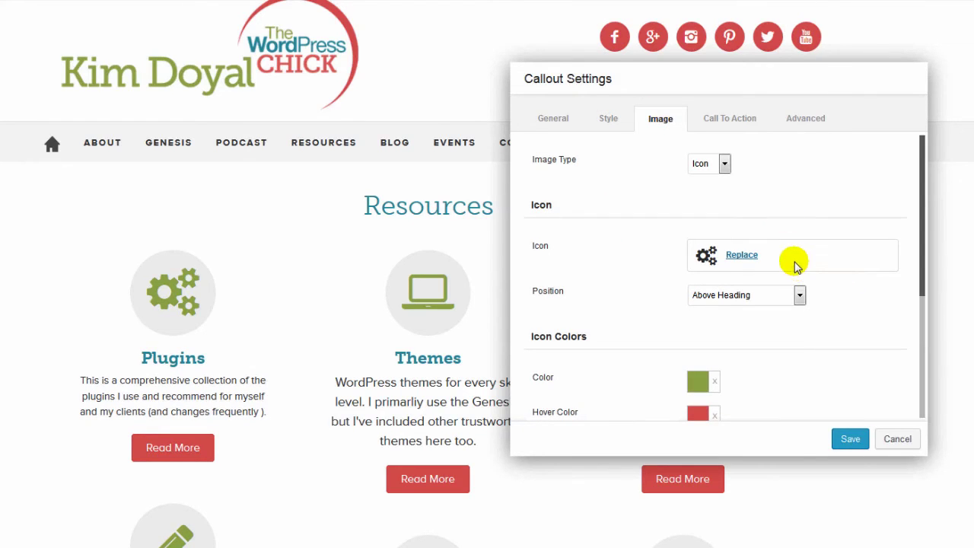
left_click(746, 258)
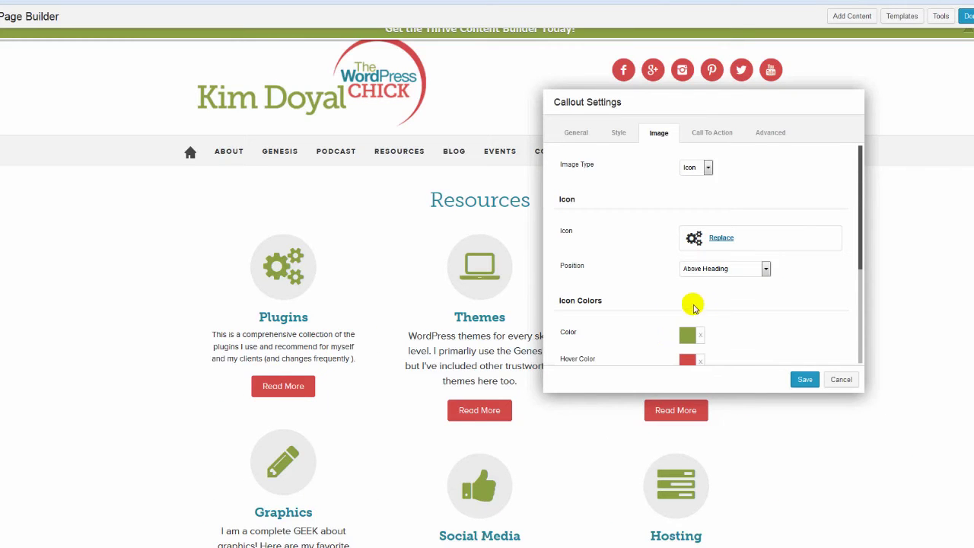
scroll(779, 308, "down", 1)
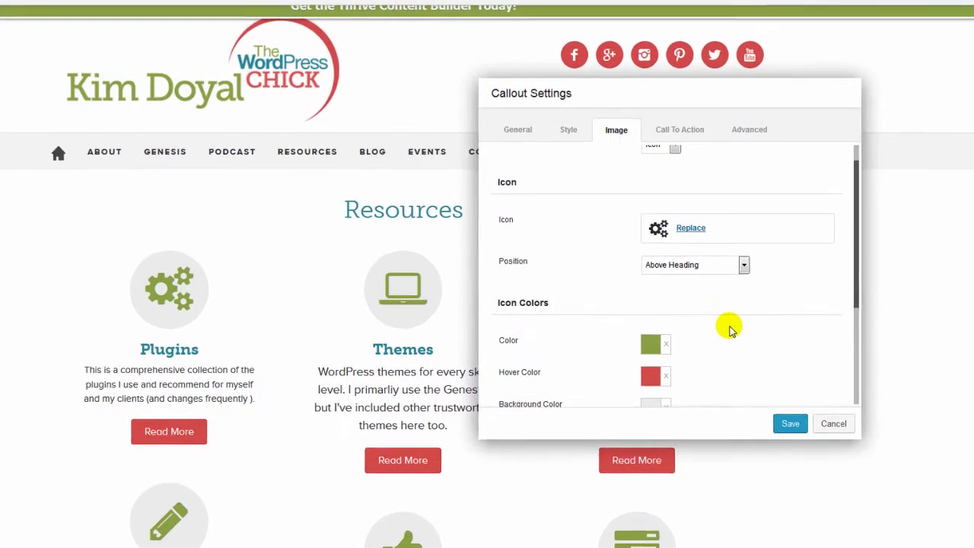
scroll(729, 327, "down", 1)
scroll(730, 324, "down", 2)
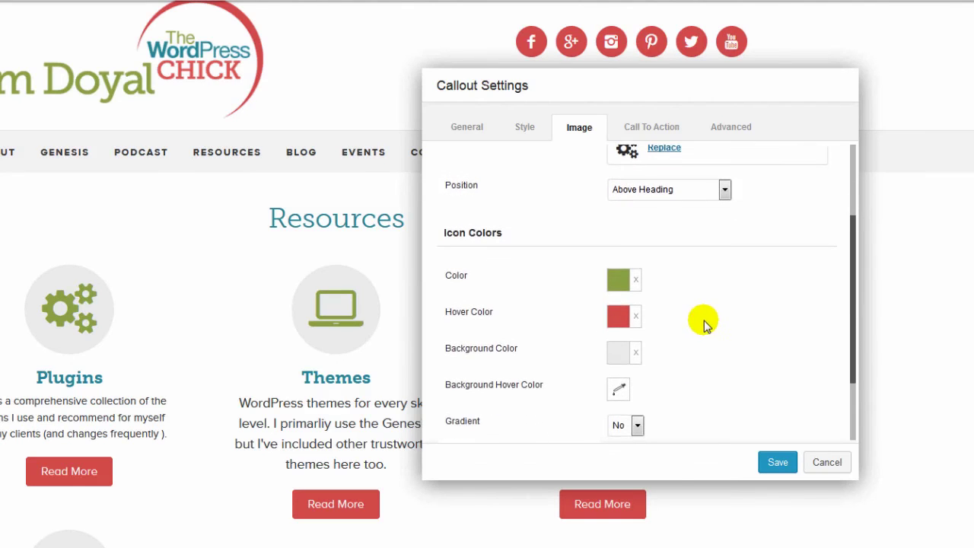
scroll(688, 363, "down", 3)
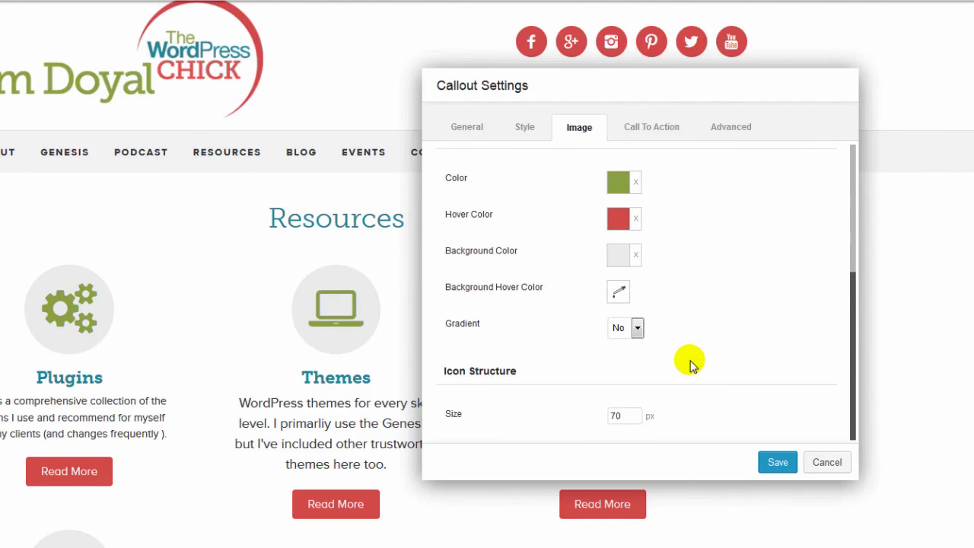
- Try an icon size of 100 px for the Plugins callout, set it back to 70 px and save the callout
left_click_drag(615, 416, 609, 415)
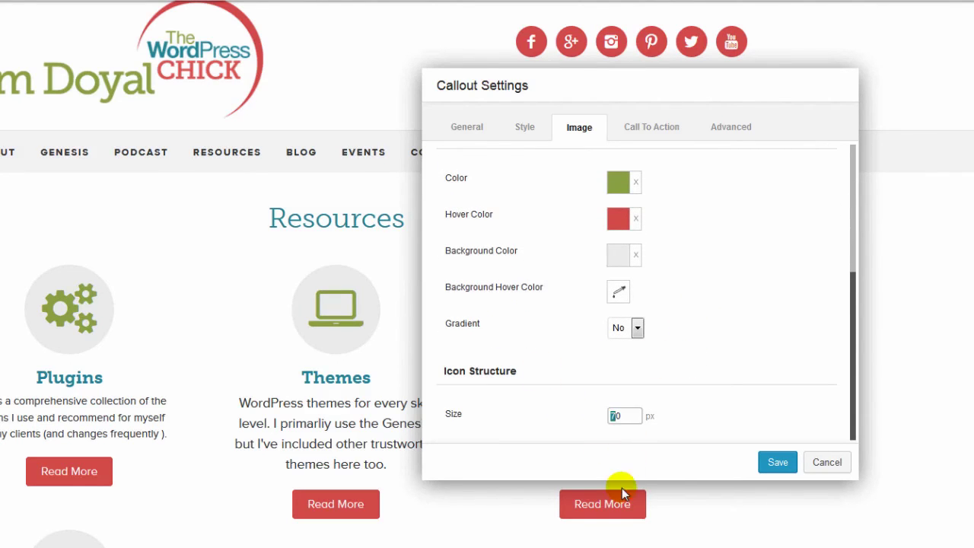
key("BackSpace")
type("100")
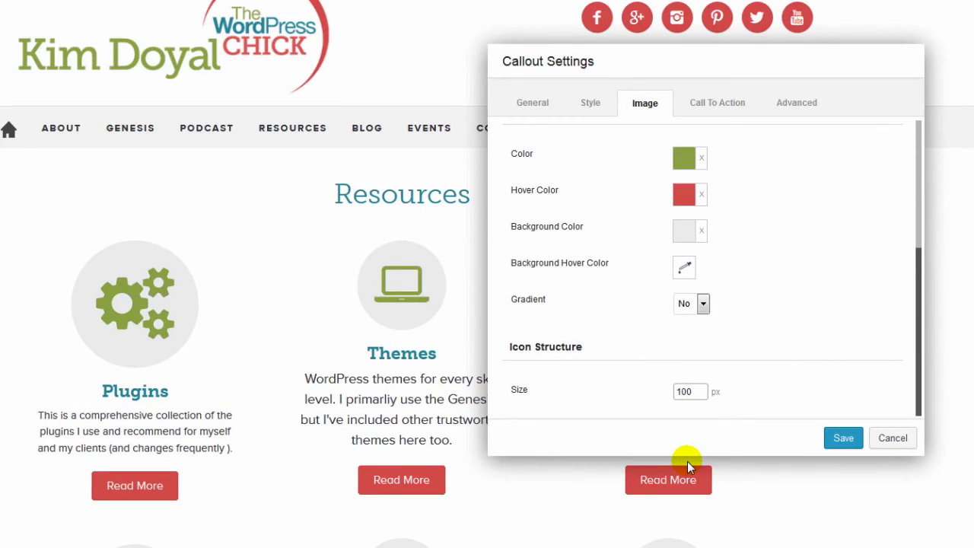
key("BackSpace")
key("BackSpace")
type("7")
left_click(843, 439)
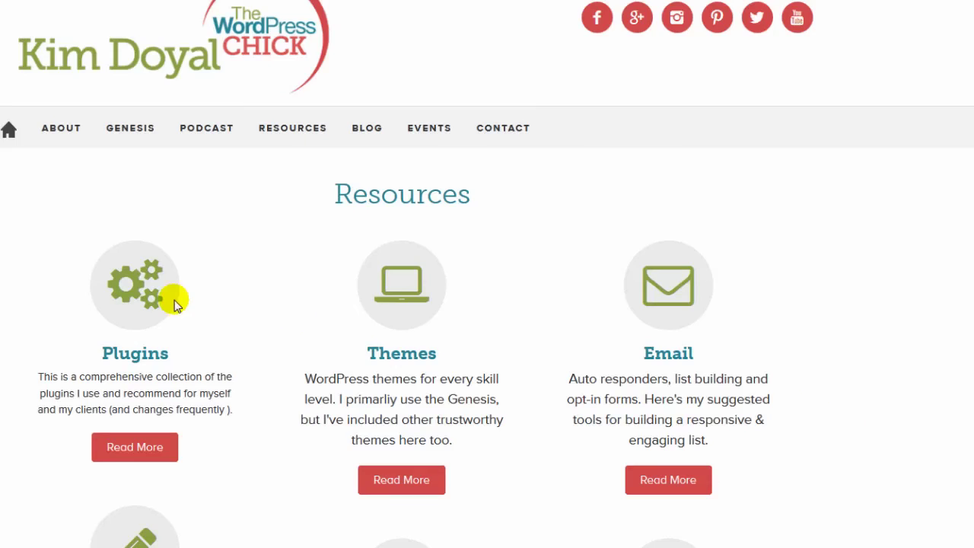
- Reopen the Plugins callout's settings and examine its call-to-action link, link target, button text and button icon
mouse_move(106, 291)
left_click(91, 241)
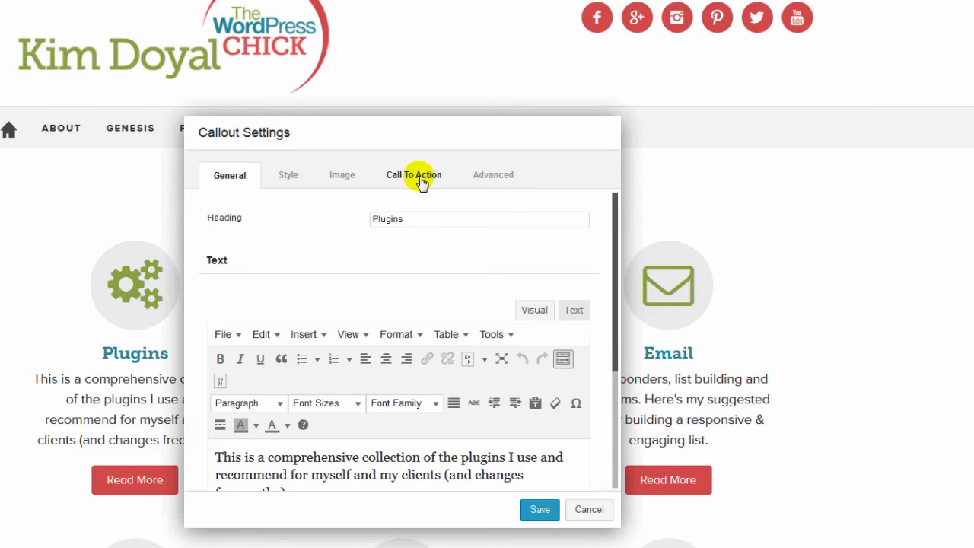
left_click(422, 178)
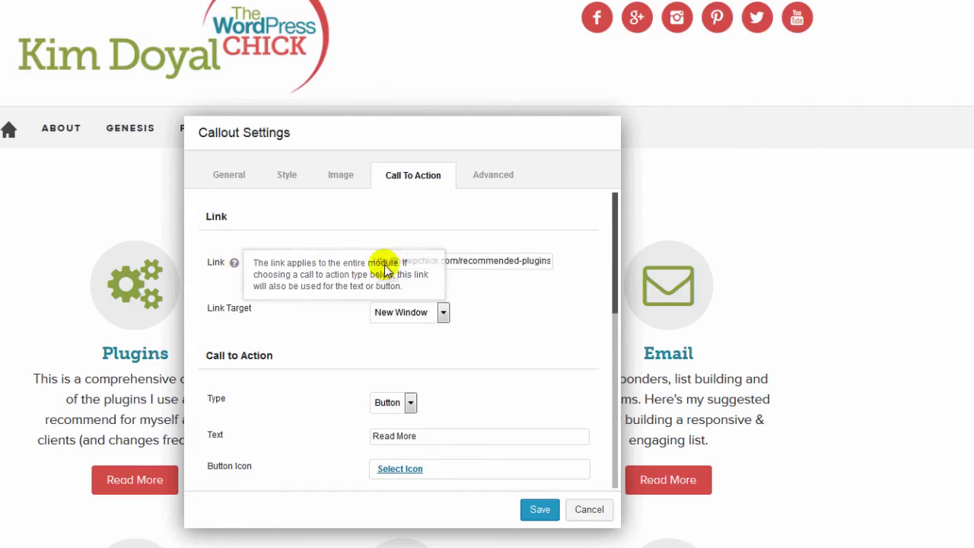
left_click_drag(618, 275, 615, 300)
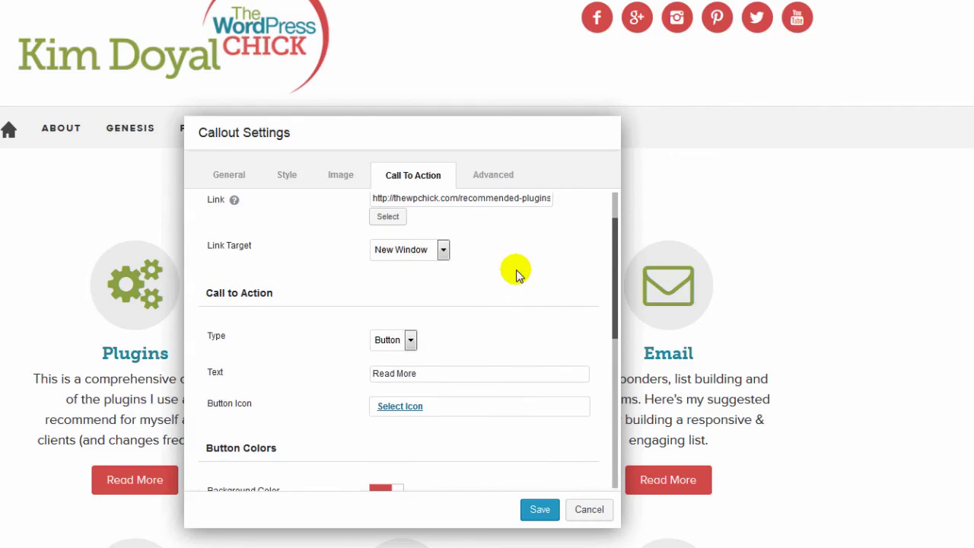
scroll(513, 267, "down", 1)
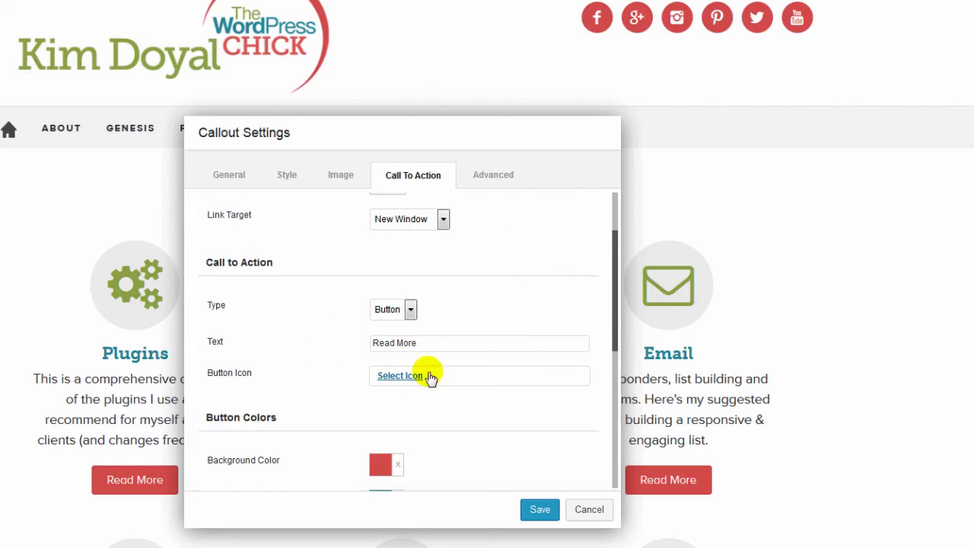
scroll(432, 381, "down", 1)
scroll(433, 381, "down", 1)
left_click(404, 346)
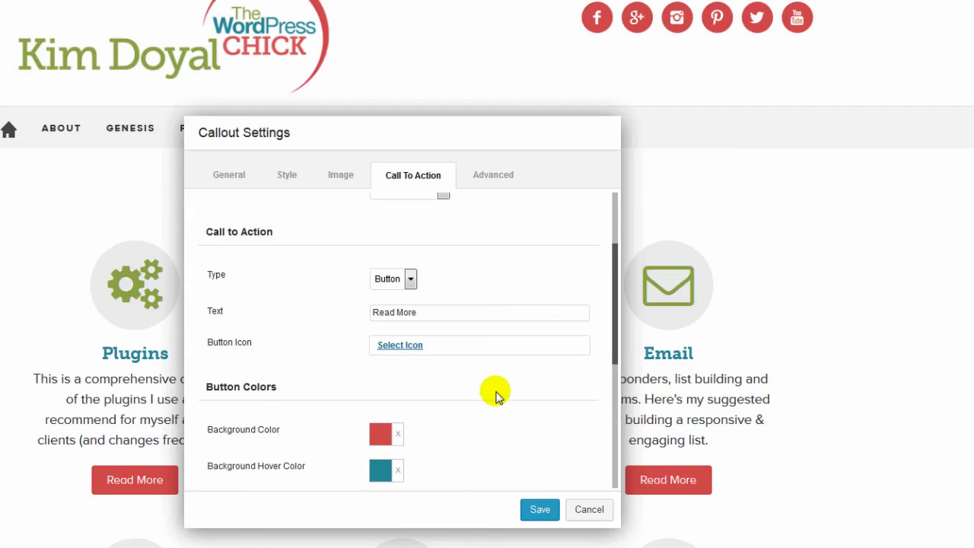
- Examine the callout's button colors and its advanced margin and animation options
scroll(463, 407, "down", 3)
scroll(480, 402, "down", 3)
scroll(486, 326, "up", 3)
left_click(494, 172)
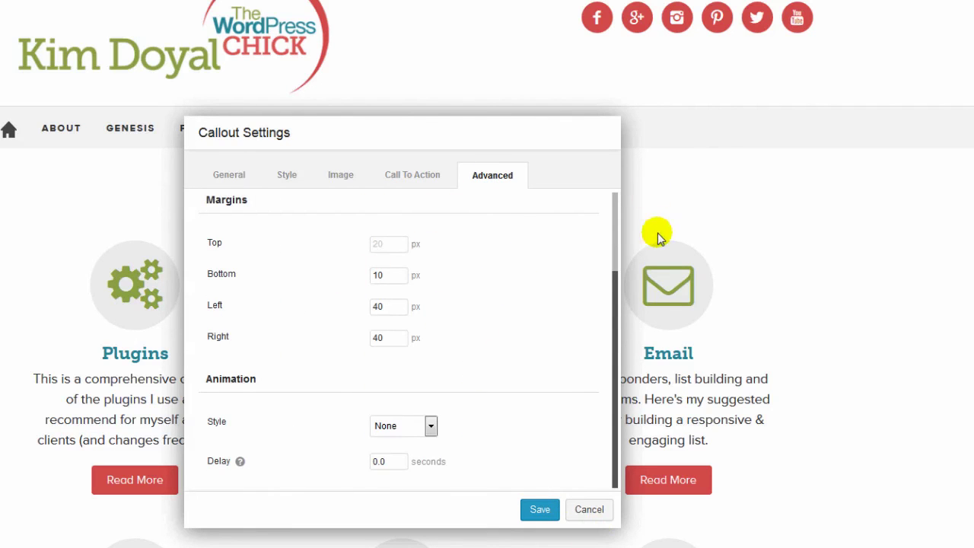
- Close the Plugins callout's settings, finish editing and publish the Resources page's changes
left_click_drag(546, 132, 911, 149)
left_click(808, 538)
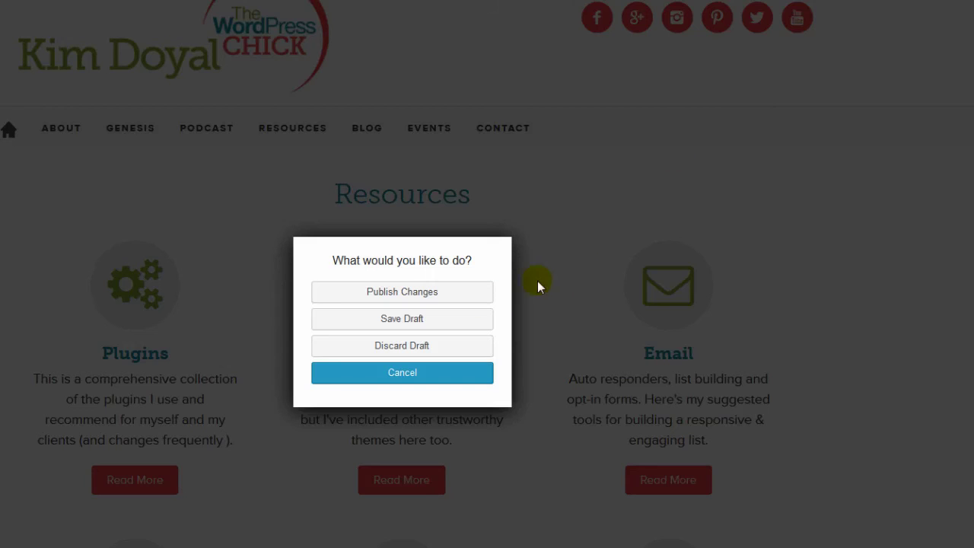
left_click(418, 287)
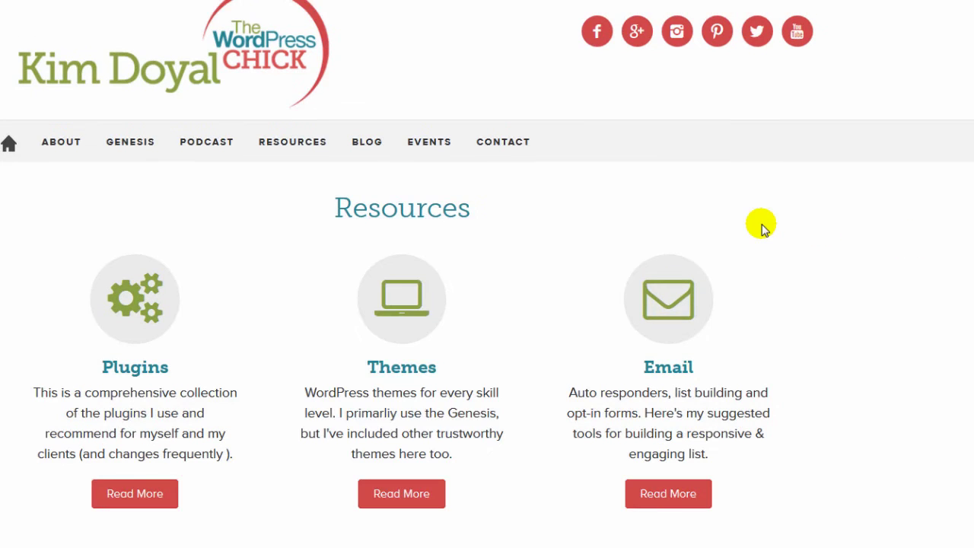
- Test the Read More buttons of the Plugins, Themes and Email callouts on the live Resources page and look over its callout grid
left_click(134, 494)
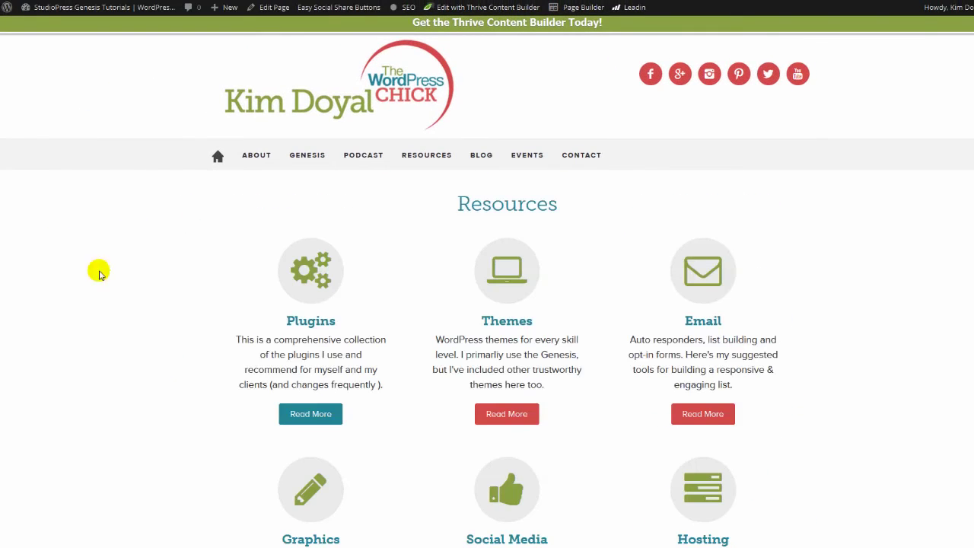
left_click(512, 417)
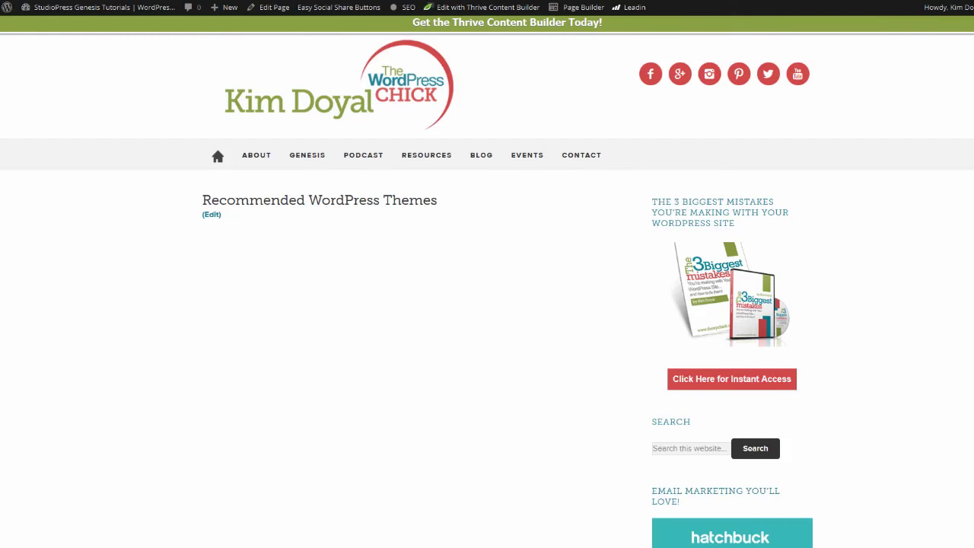
key("alt+Left")
left_click(701, 414)
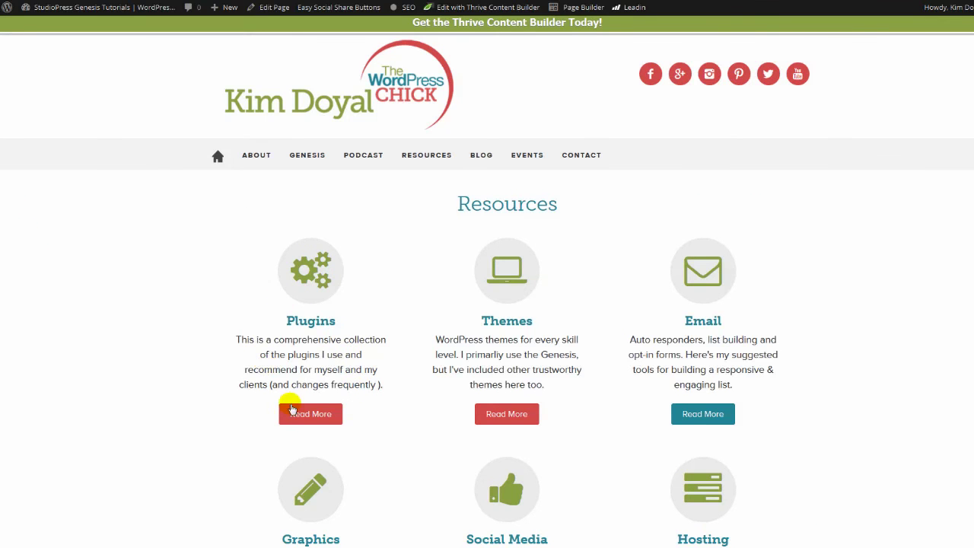
scroll(413, 427, "down", 3)
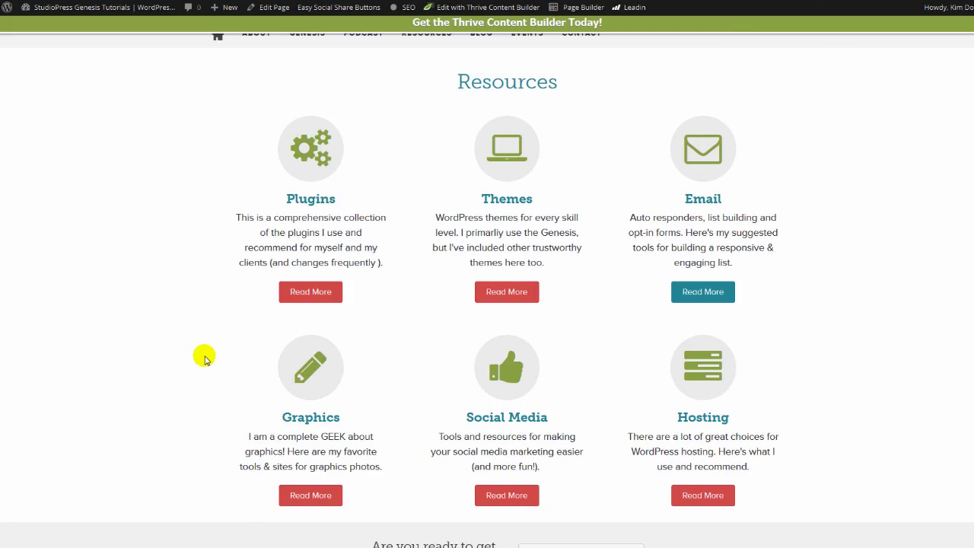
scroll(887, 394, "down", 3)
scroll(887, 395, "up", 5)
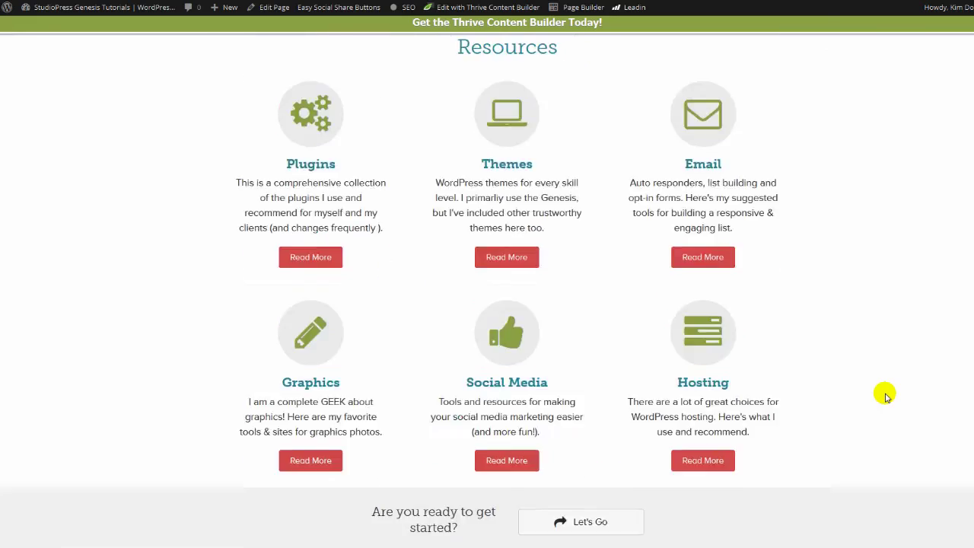